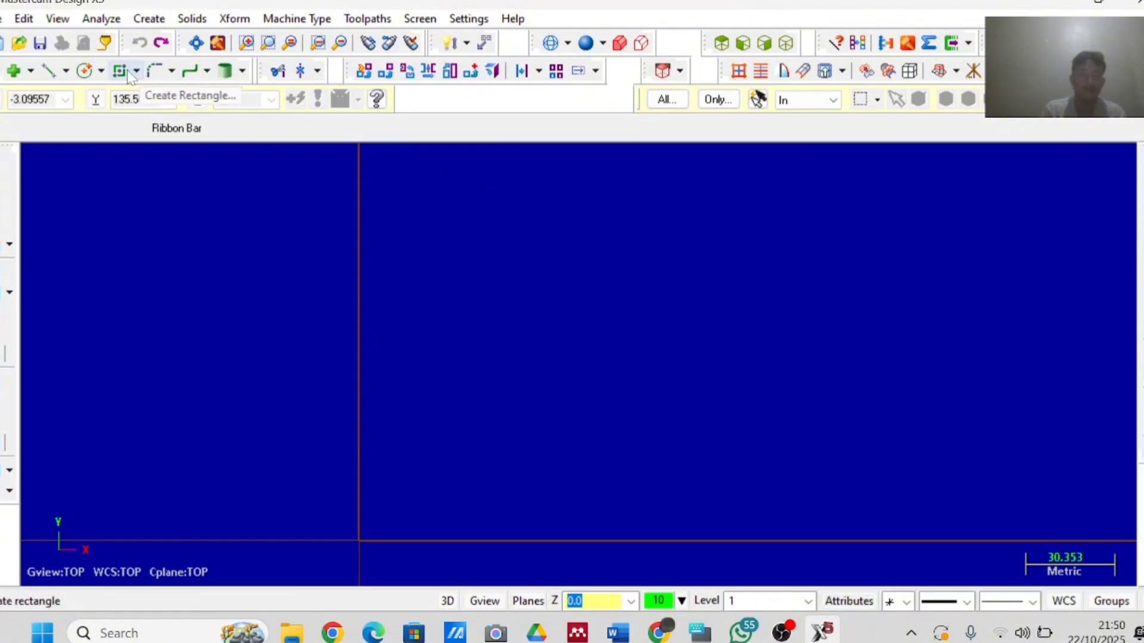
Create a rectangle 150 mm wide and 120 mm high with its lower-left corner at the origin
{"action": "left_click", "coordinate": [127, 74]}
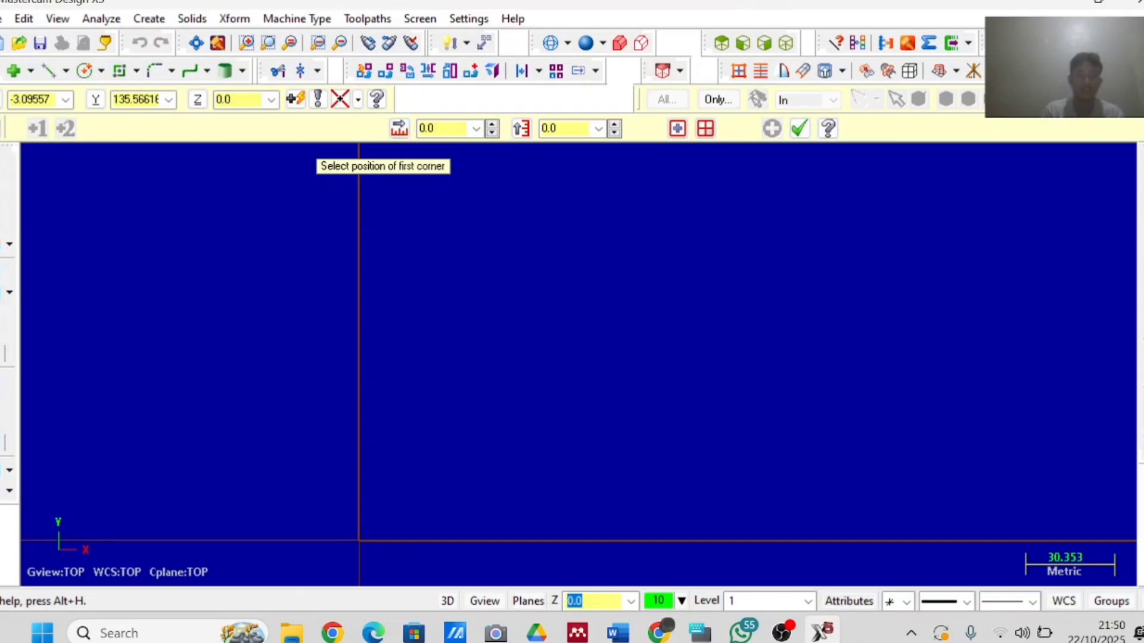
{"action": "left_click", "coordinate": [400, 128]}
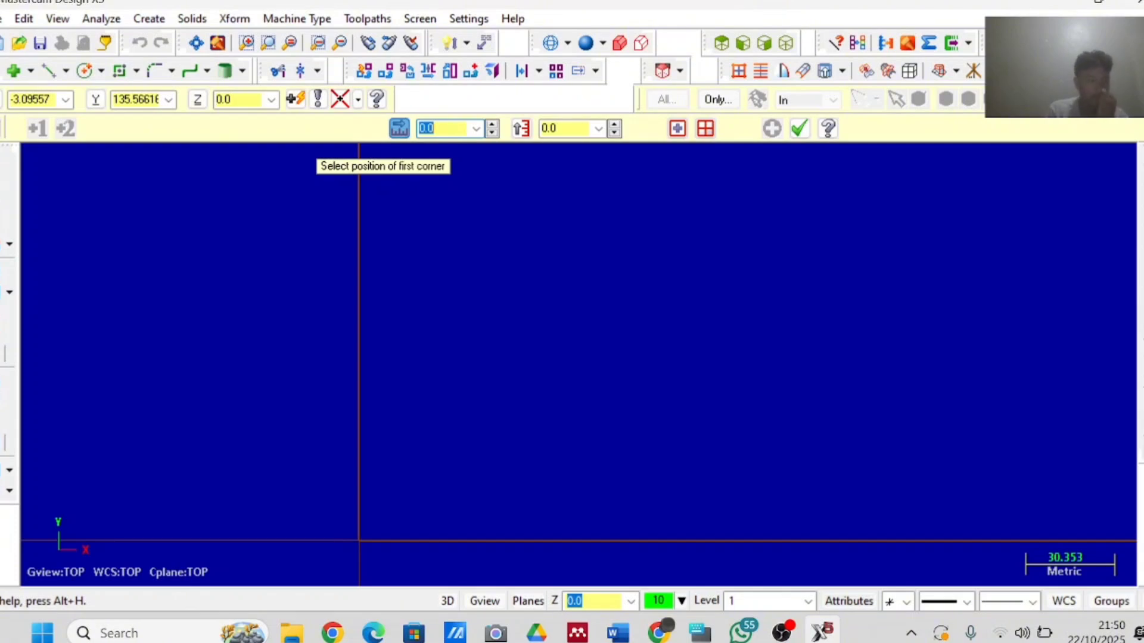
{"action": "type", "text": "150"}
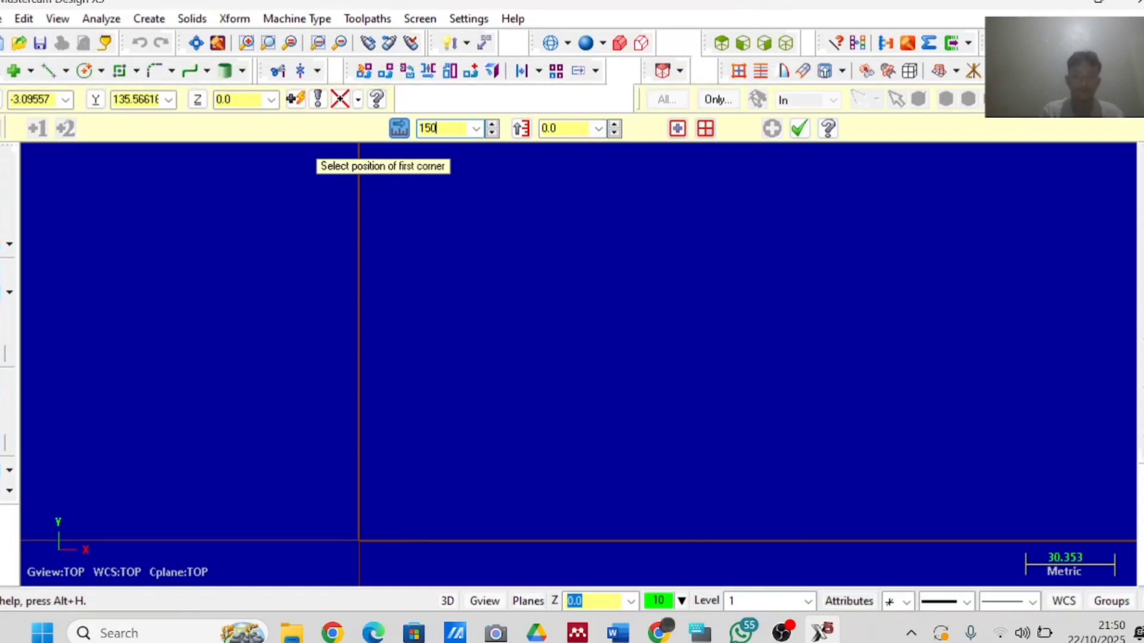
{"action": "key", "text": "Tab"}
{"action": "type", "text": "1"}
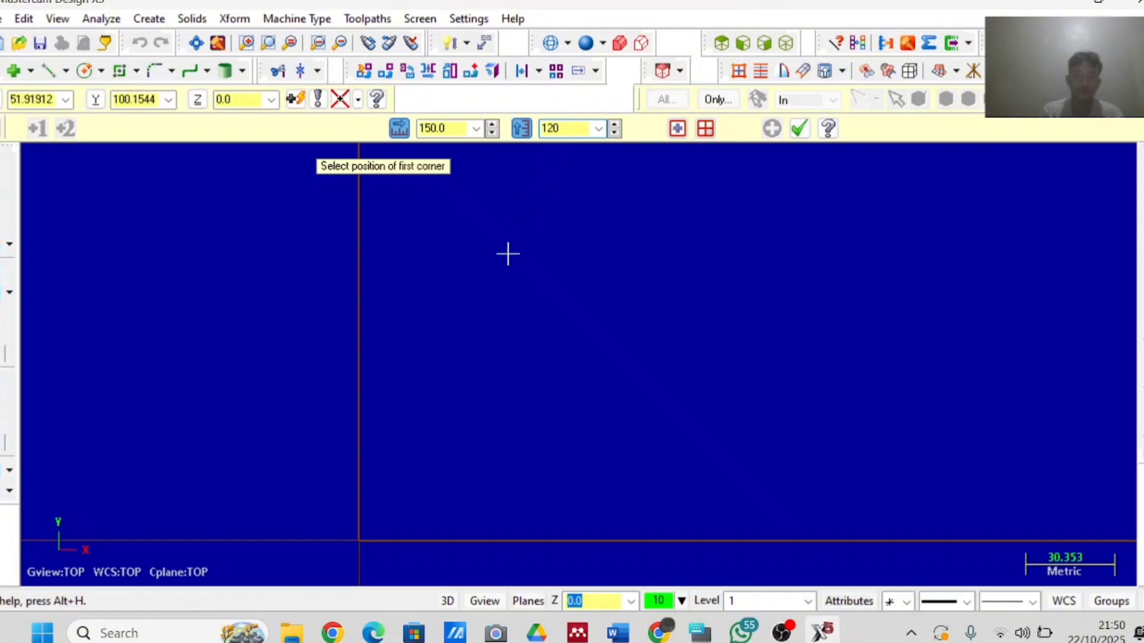
{"action": "left_click", "coordinate": [360, 539]}
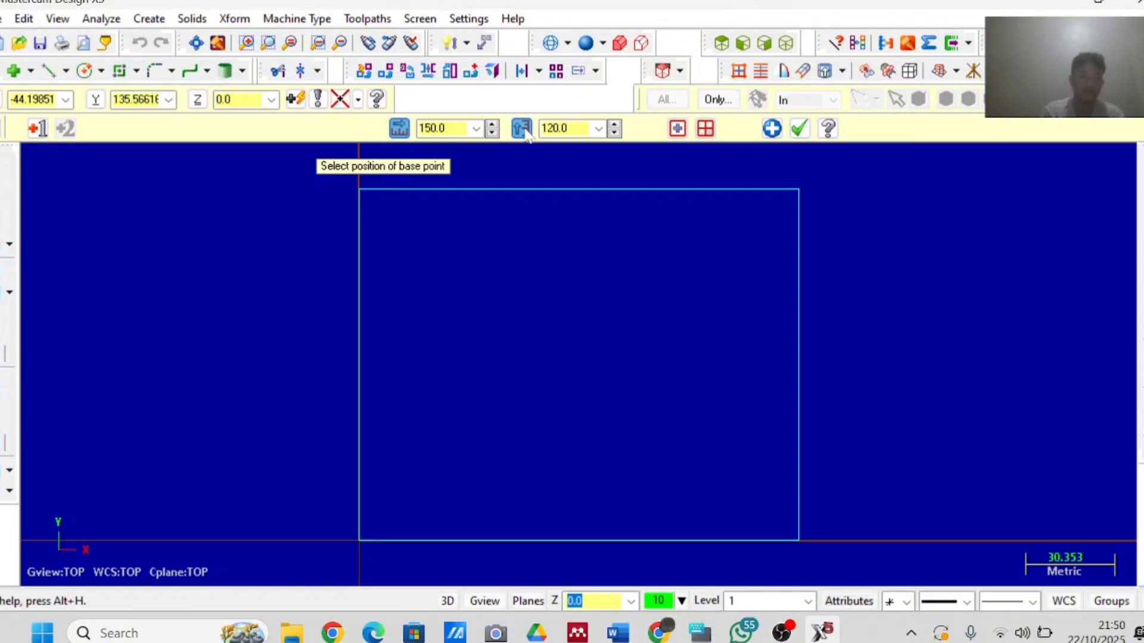
{"action": "left_click", "coordinate": [800, 128]}
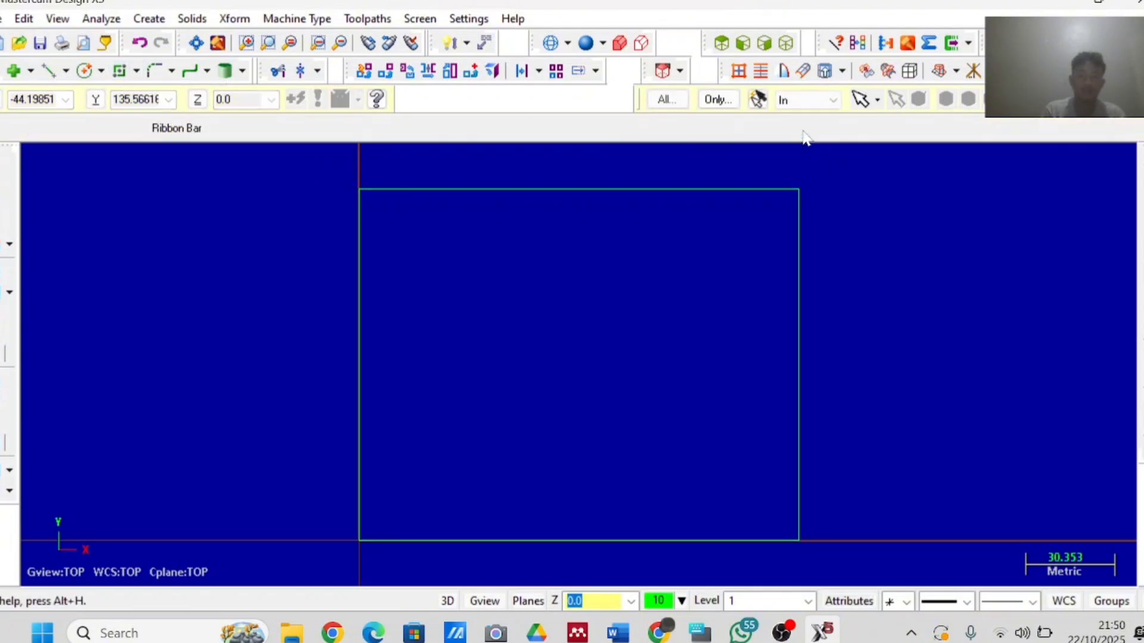
Create a second rectangle 33 mm wide and 23 mm high with its lower-left corner at the origin
{"action": "left_click", "coordinate": [123, 75]}
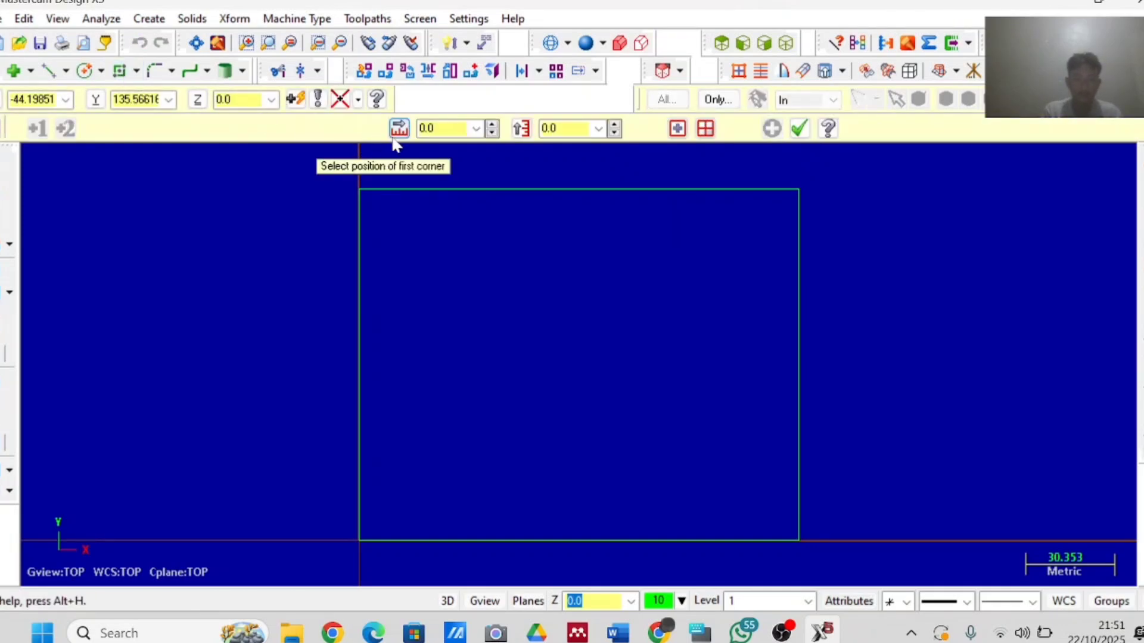
{"action": "key", "text": "w"}
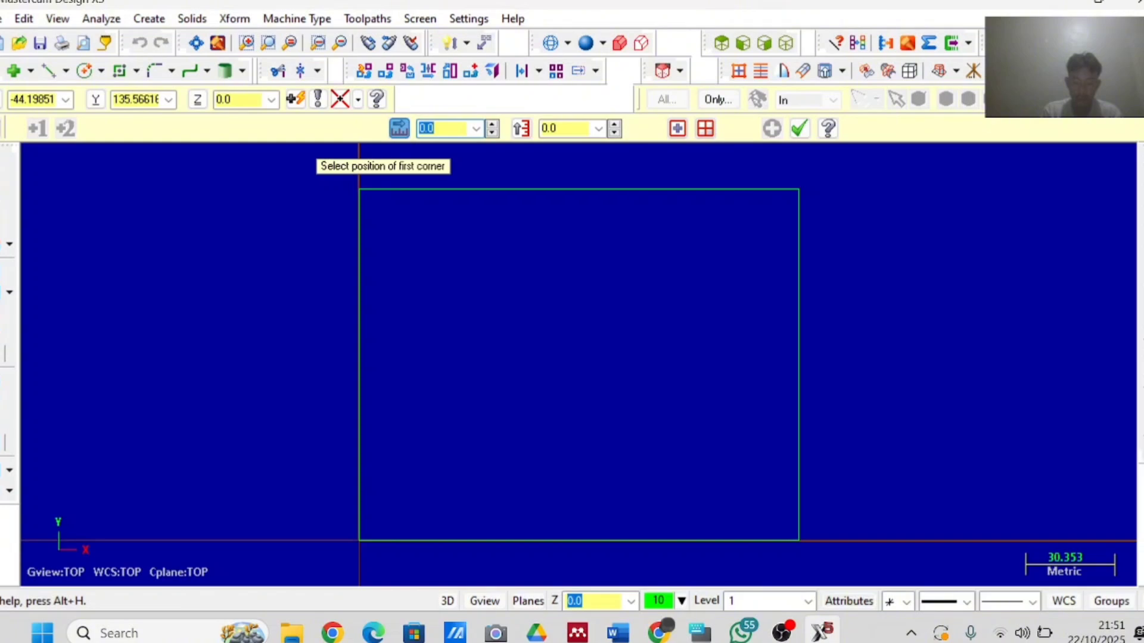
{"action": "type", "text": "33"}
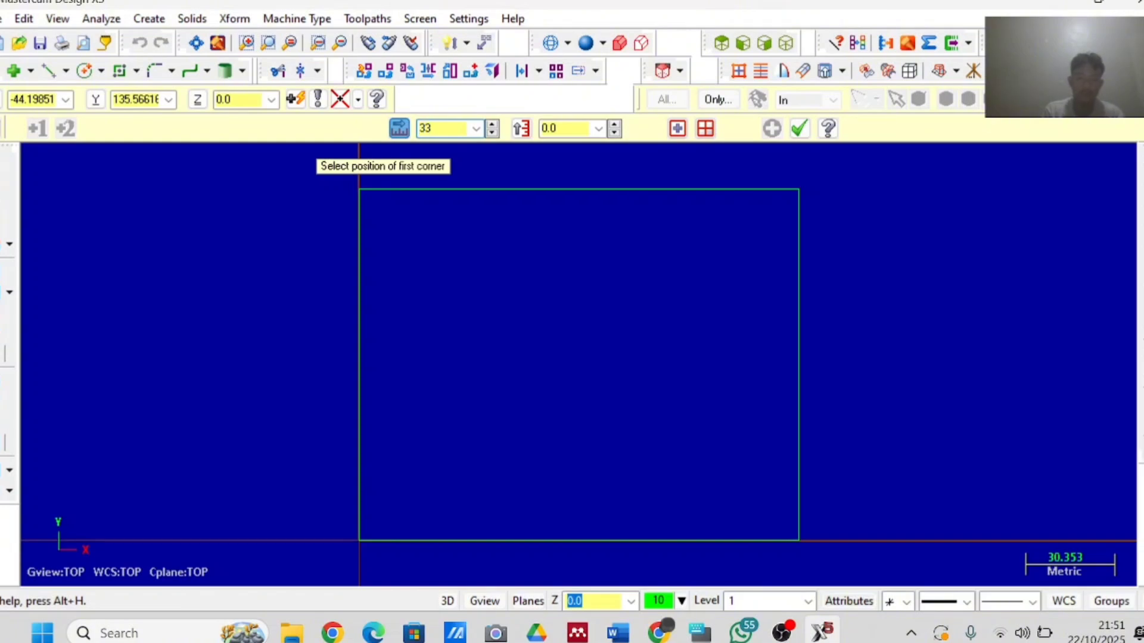
{"action": "type", "text": "h"}
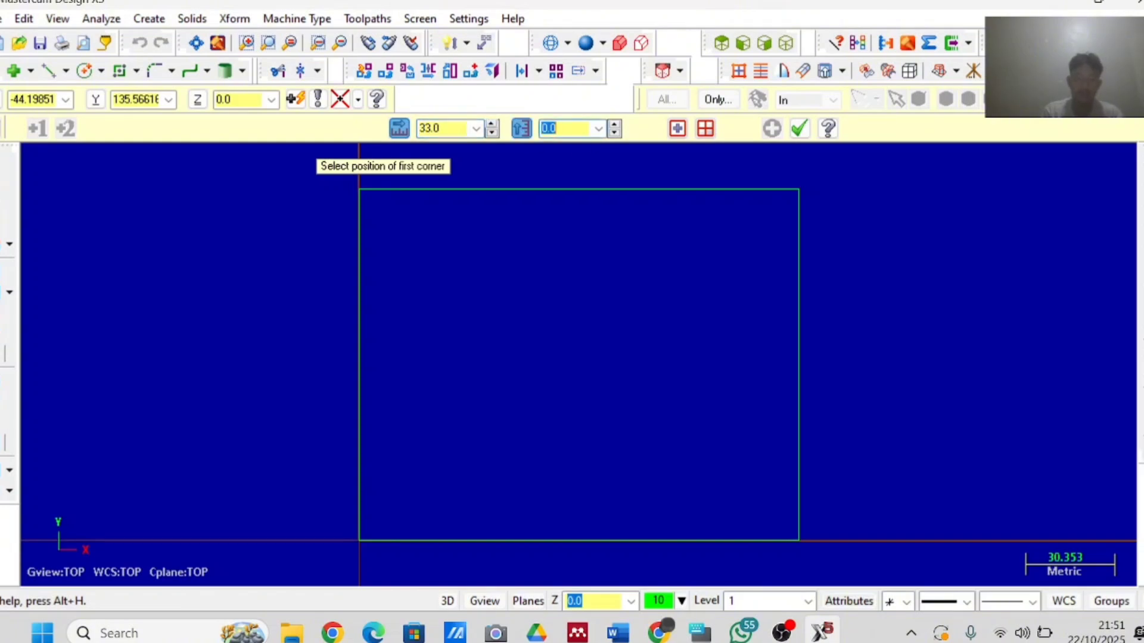
{"action": "type", "text": "2"}
{"action": "type", "text": "3"}
{"action": "left_click", "coordinate": [364, 541]}
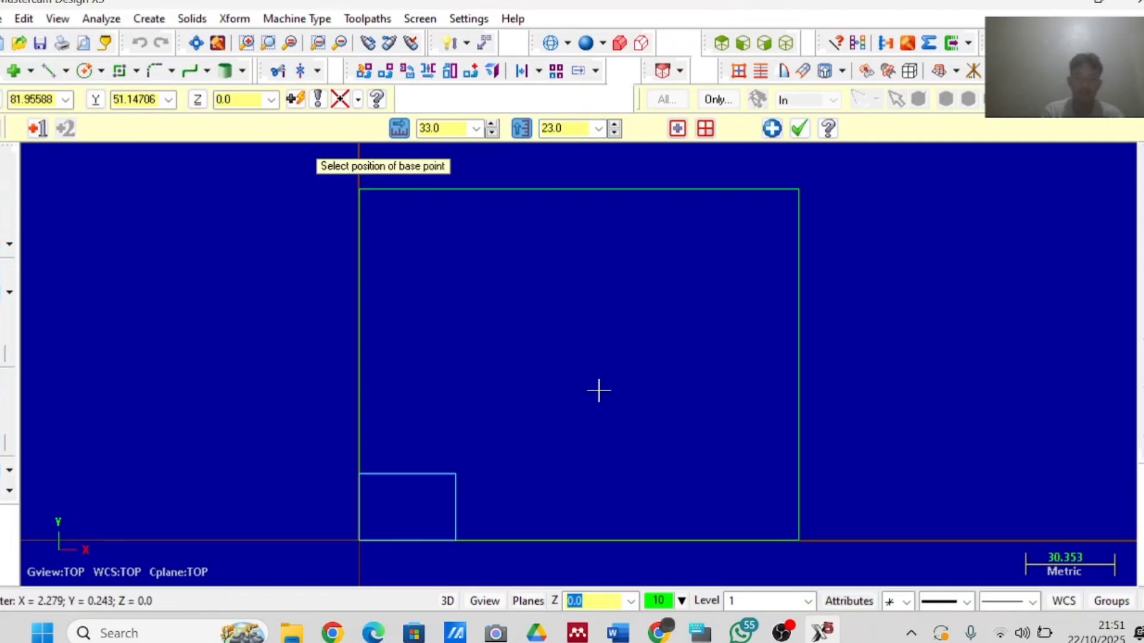
{"action": "left_click", "coordinate": [800, 128]}
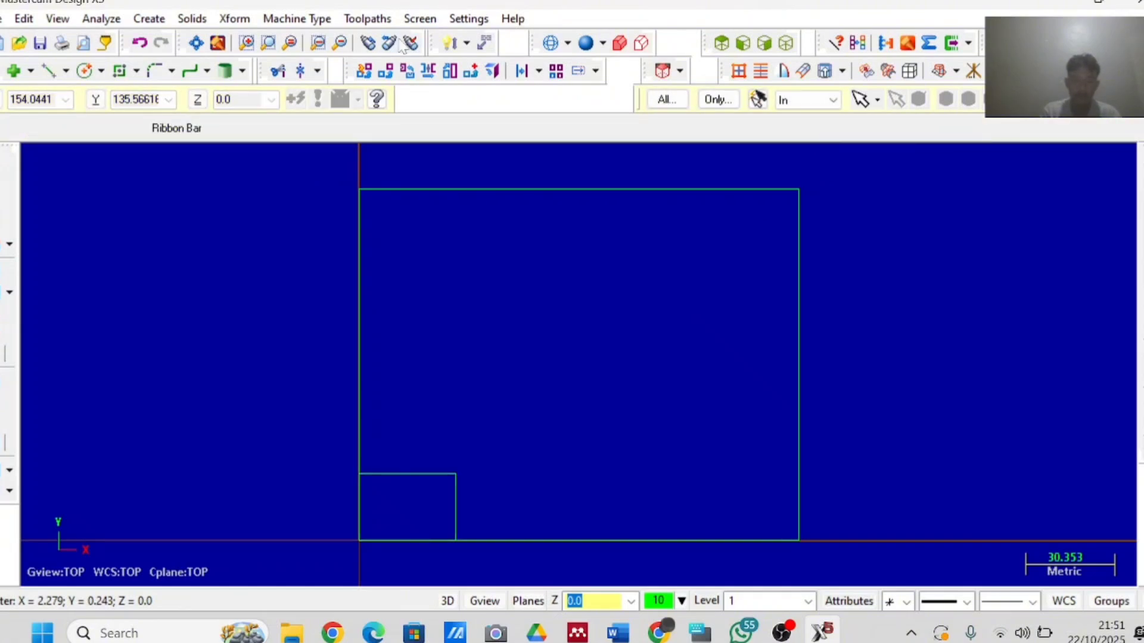
Fillet the upper-right corner of the small rectangle with an 18 mm radius
{"action": "left_click", "coordinate": [170, 71]}
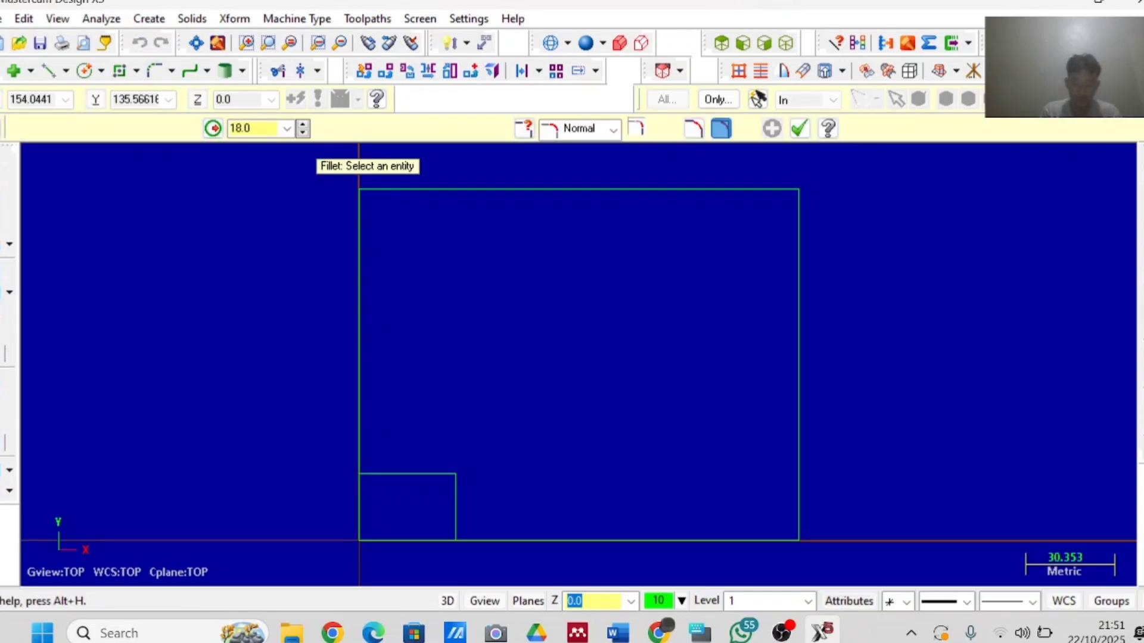
{"action": "left_click", "coordinate": [246, 129]}
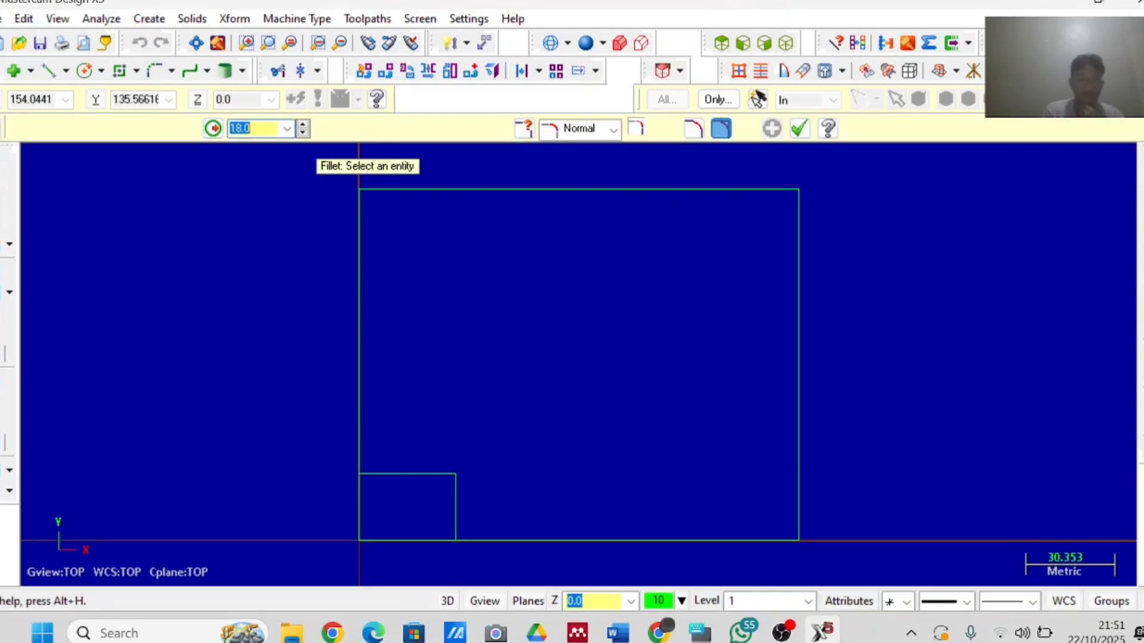
{"action": "left_click", "coordinate": [251, 129]}
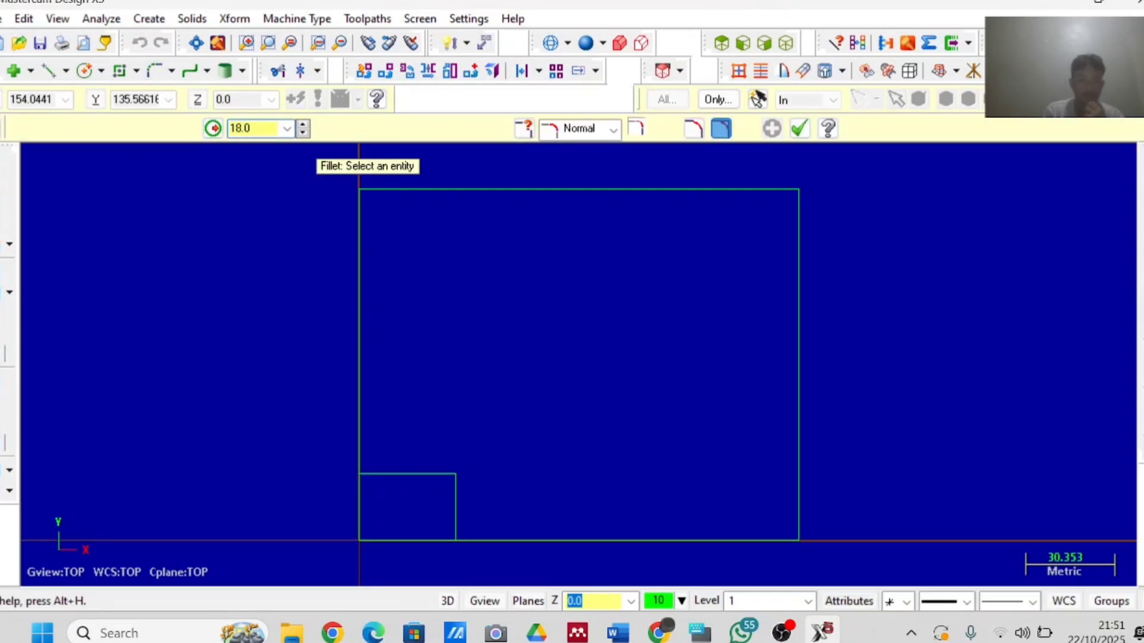
{"action": "left_click", "coordinate": [455, 473]}
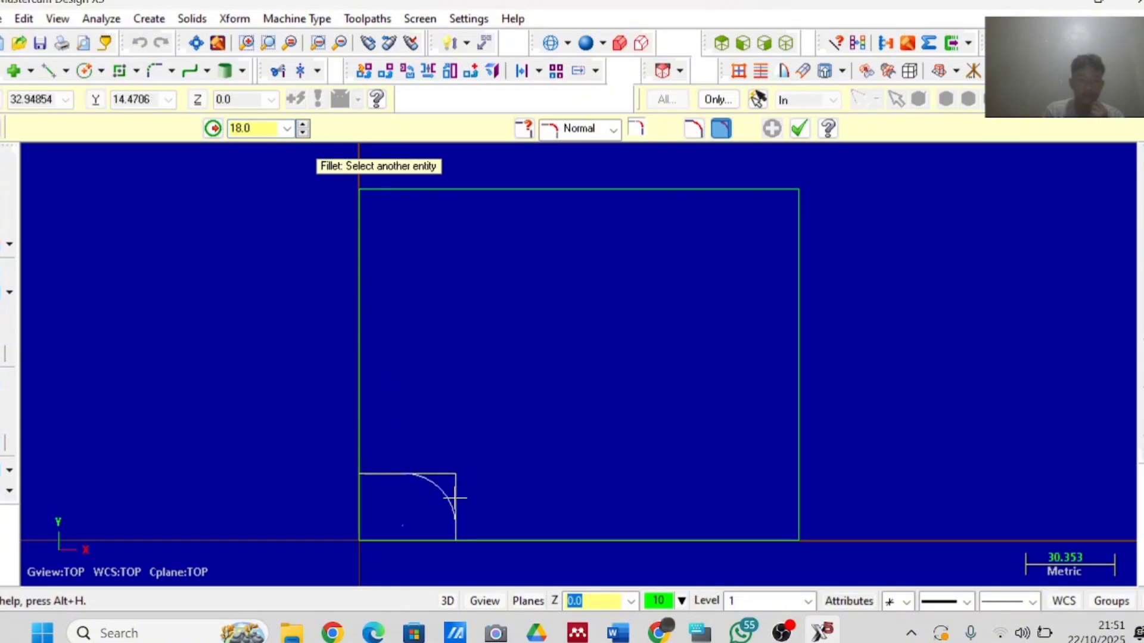
{"action": "left_click", "coordinate": [455, 498]}
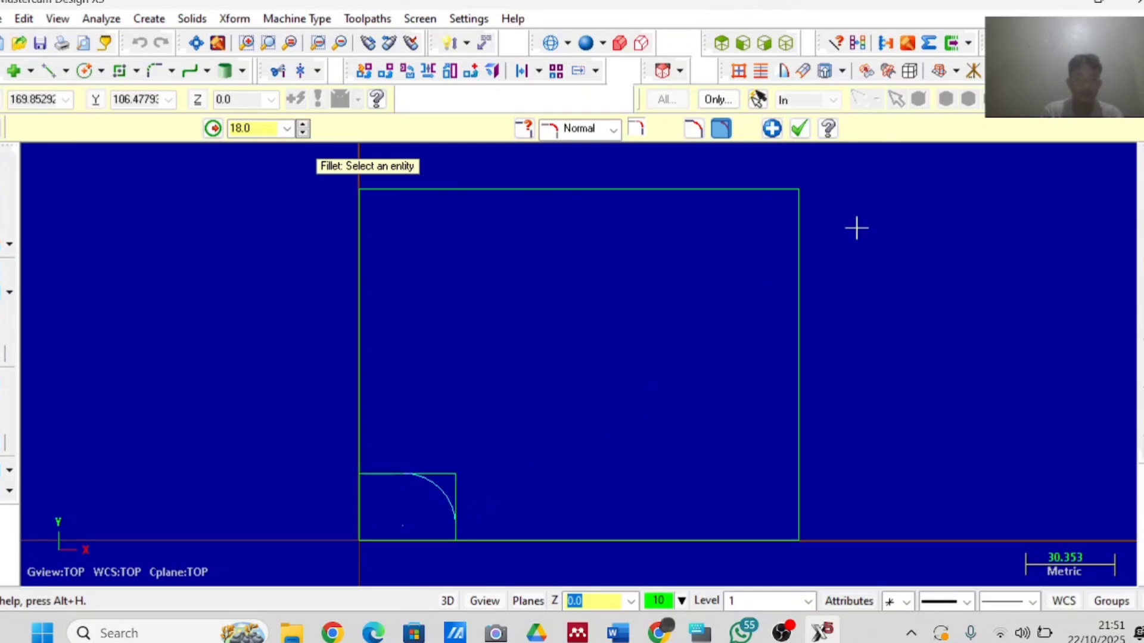
{"action": "left_click", "coordinate": [800, 129]}
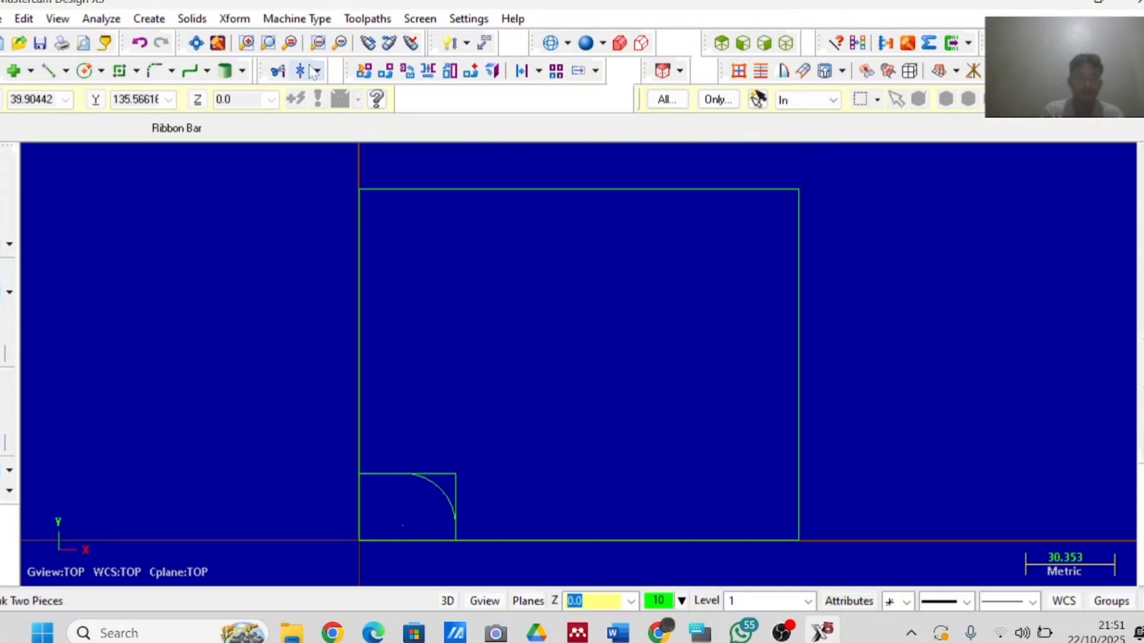
Trim away the small rectangle's leftover corner segments outside the fillet arc
{"action": "left_click", "coordinate": [278, 71]}
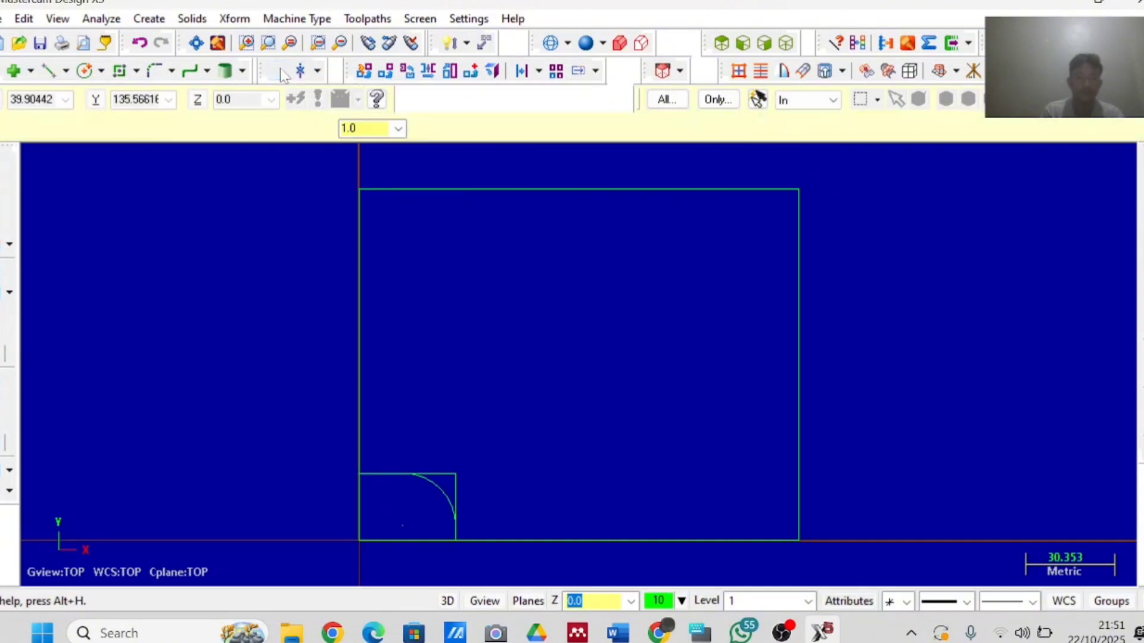
{"action": "left_click", "coordinate": [454, 476]}
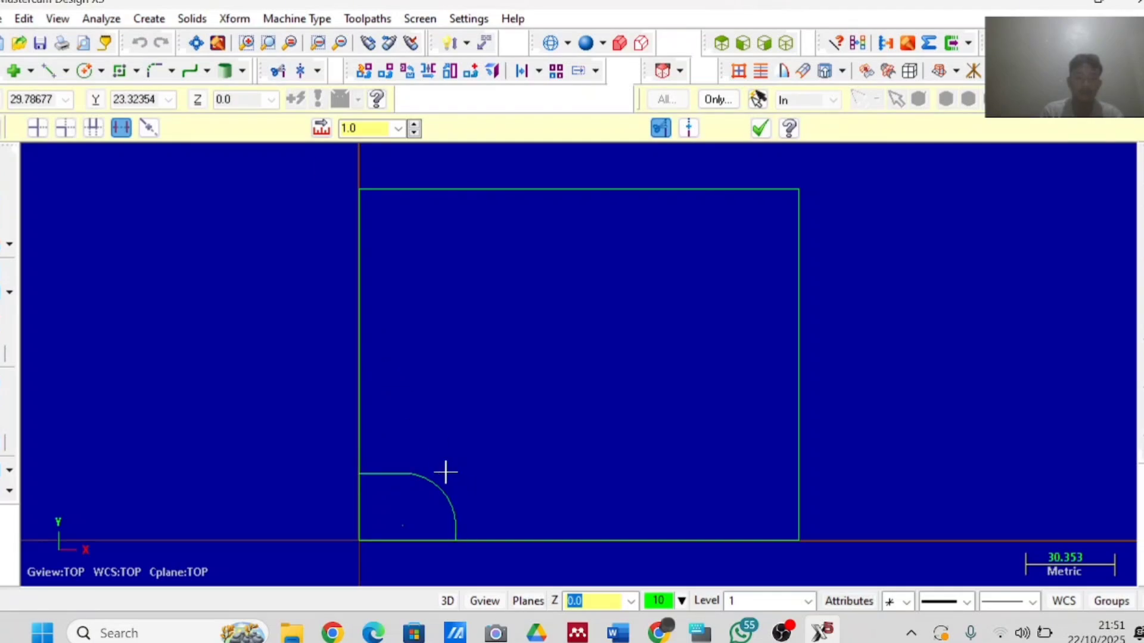
{"action": "left_click", "coordinate": [759, 128]}
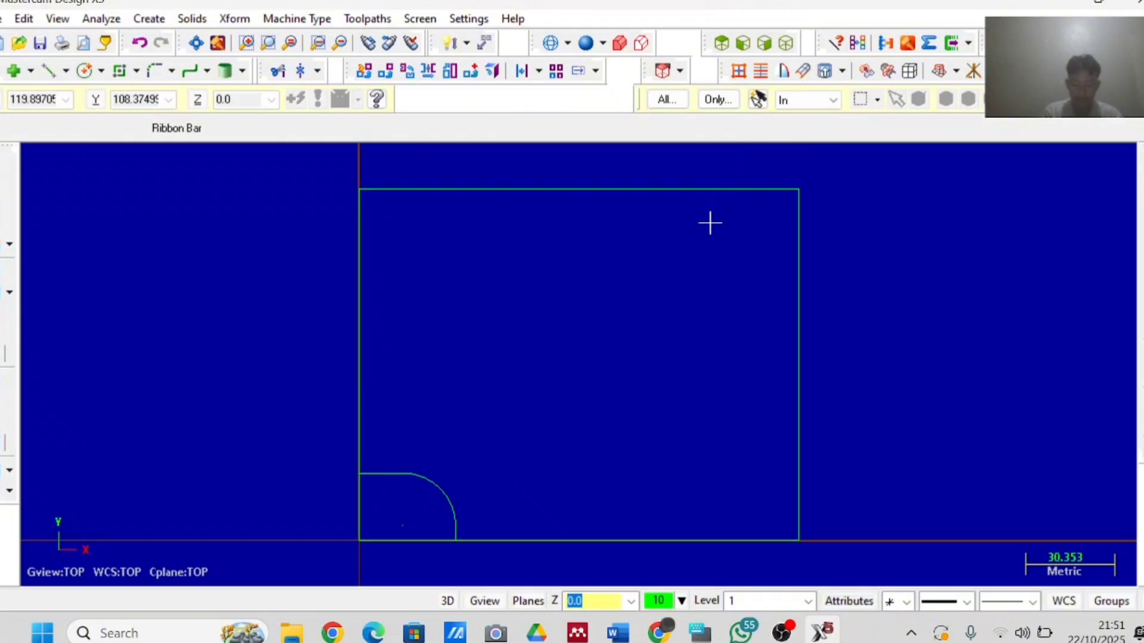
Offset a copy of the fillet arc 7 mm outward, away from the small rectangle
{"action": "left_click", "coordinate": [532, 80]}
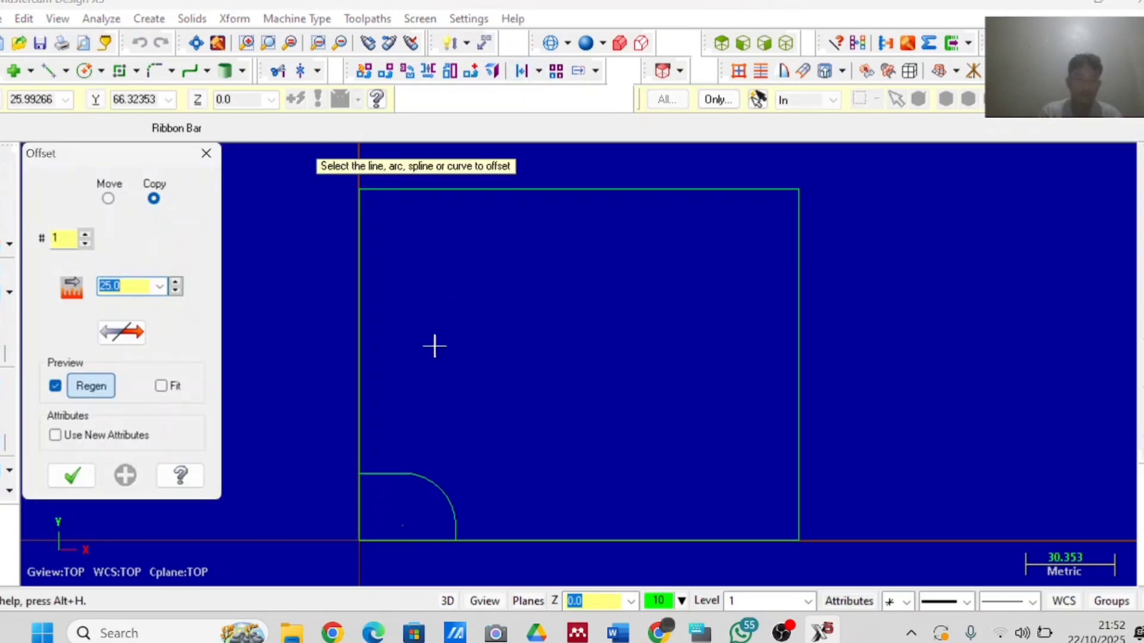
{"action": "left_click", "coordinate": [439, 489]}
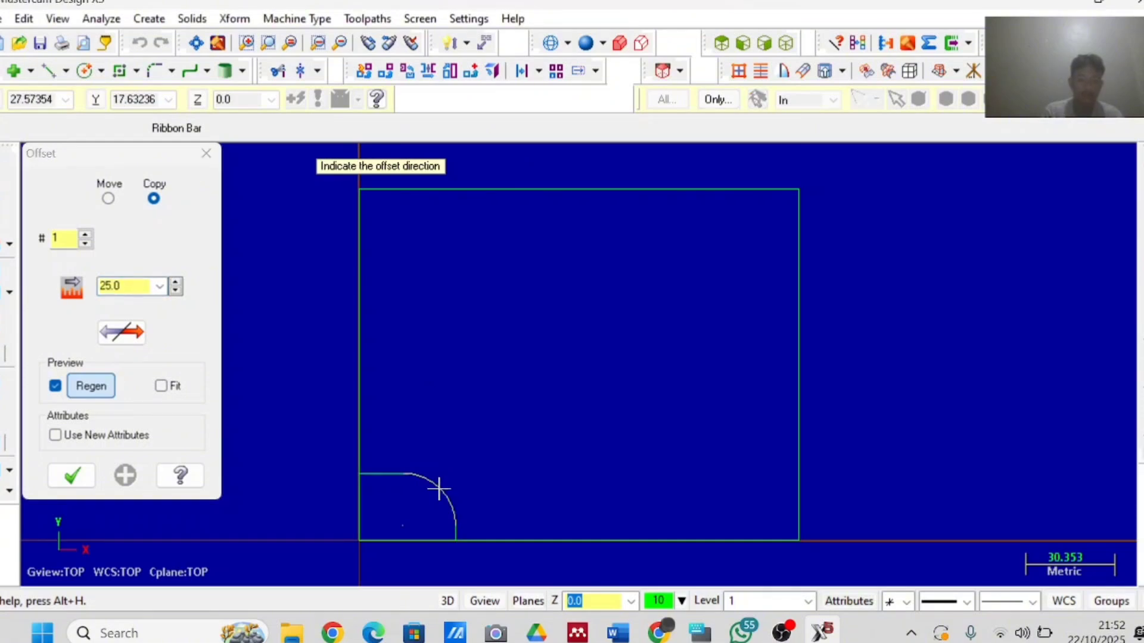
{"action": "left_click", "coordinate": [498, 449]}
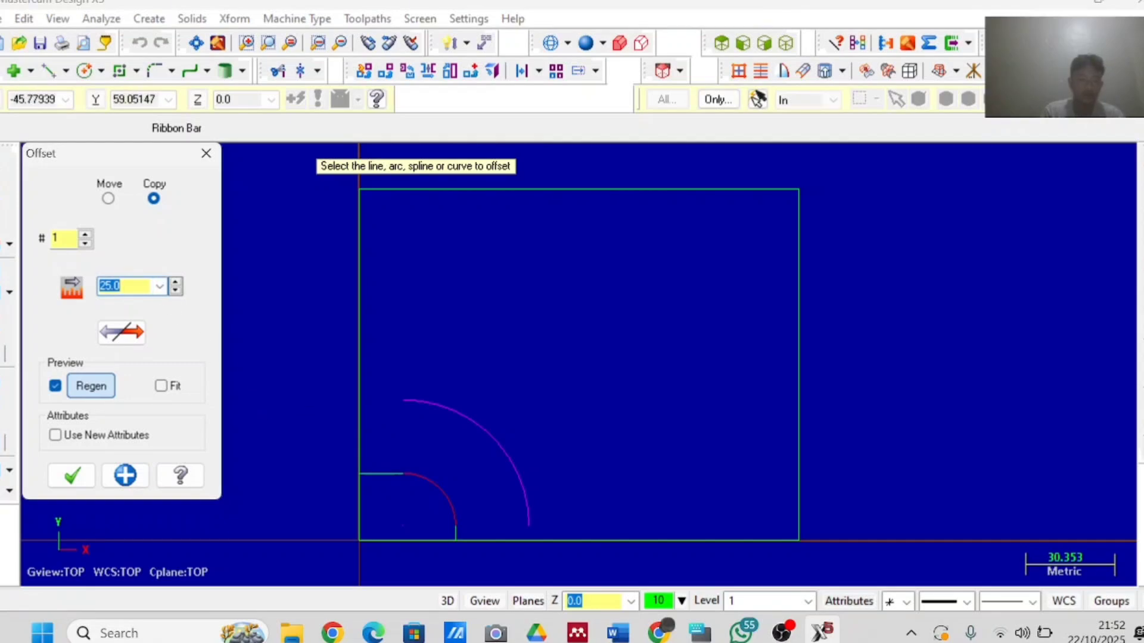
{"action": "type", "text": "7"}
{"action": "left_click", "coordinate": [72, 475]}
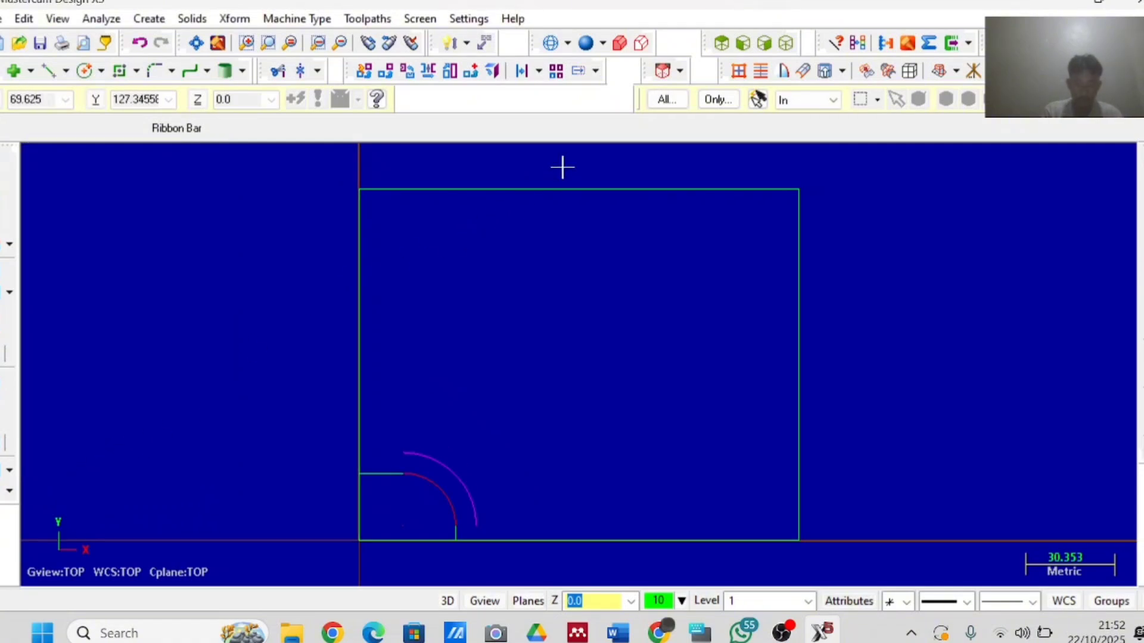
Offset a copy of the large rectangle's bottom edge 5 mm upward
{"action": "left_click", "coordinate": [521, 73]}
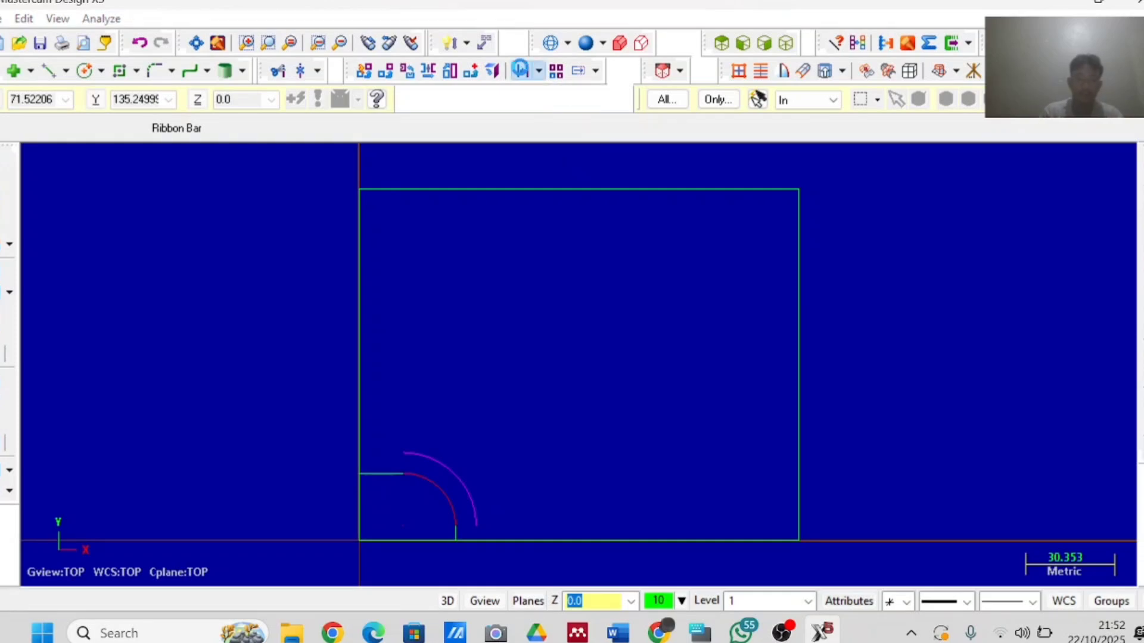
{"action": "left_click", "coordinate": [544, 541]}
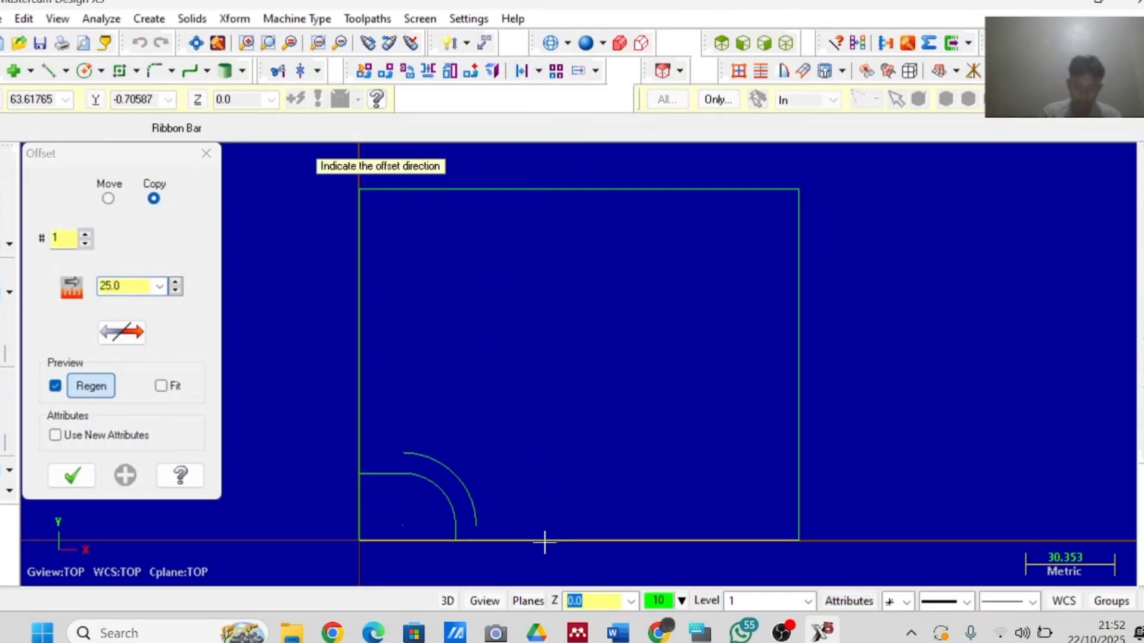
{"action": "left_click", "coordinate": [544, 510]}
{"action": "type", "text": "5"}
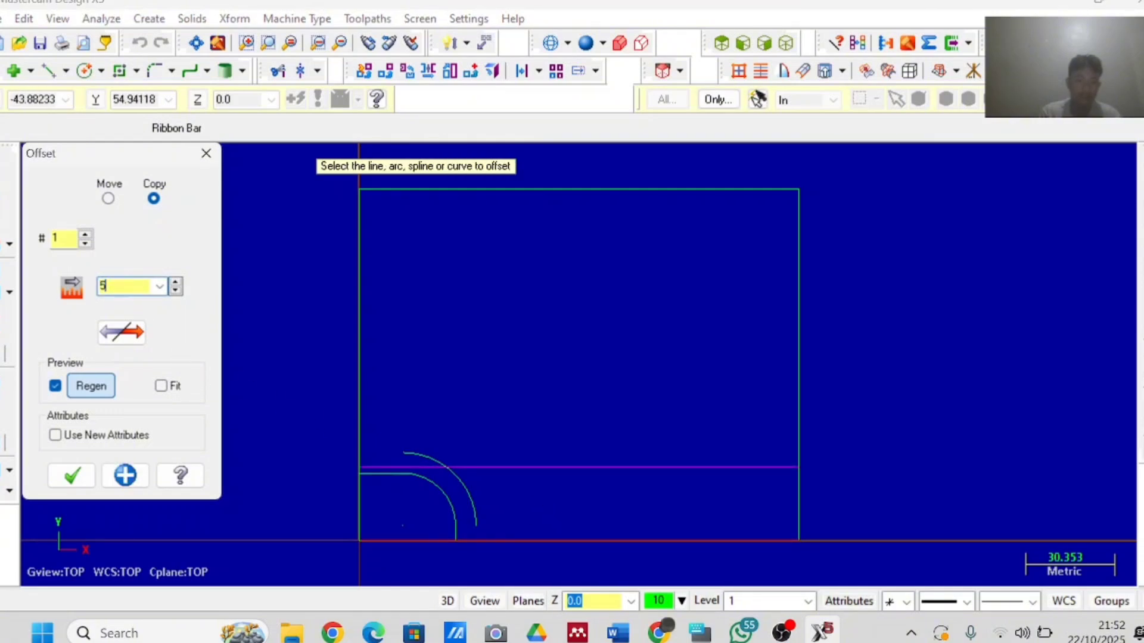
{"action": "left_click", "coordinate": [69, 476]}
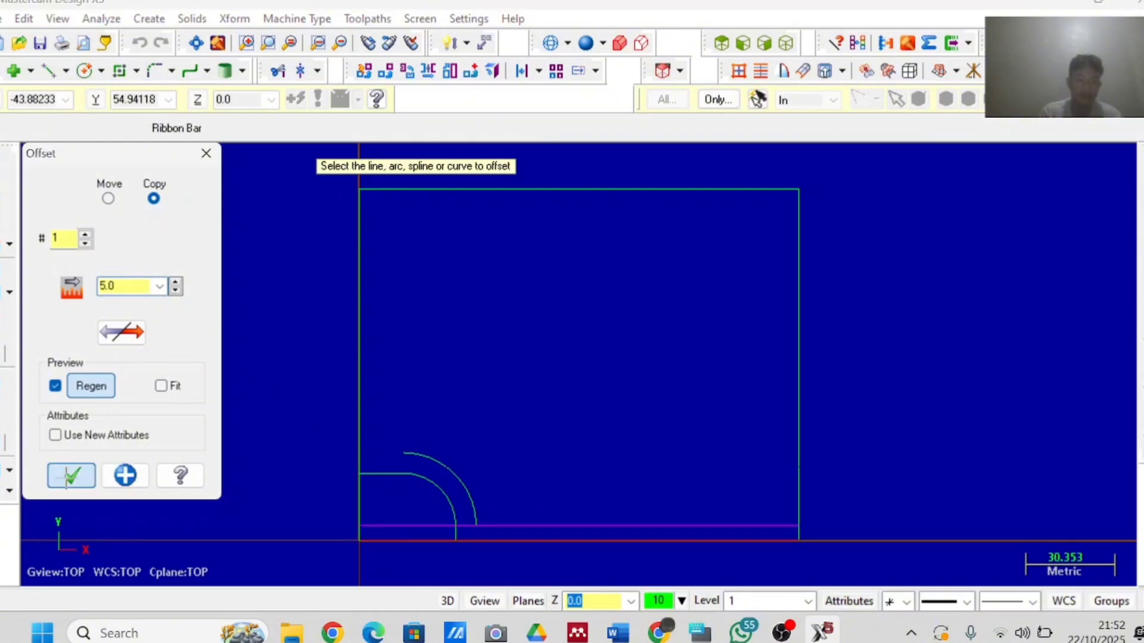
Offset another copy of the large rectangle's bottom edge 15 mm upward
{"action": "left_click", "coordinate": [522, 70]}
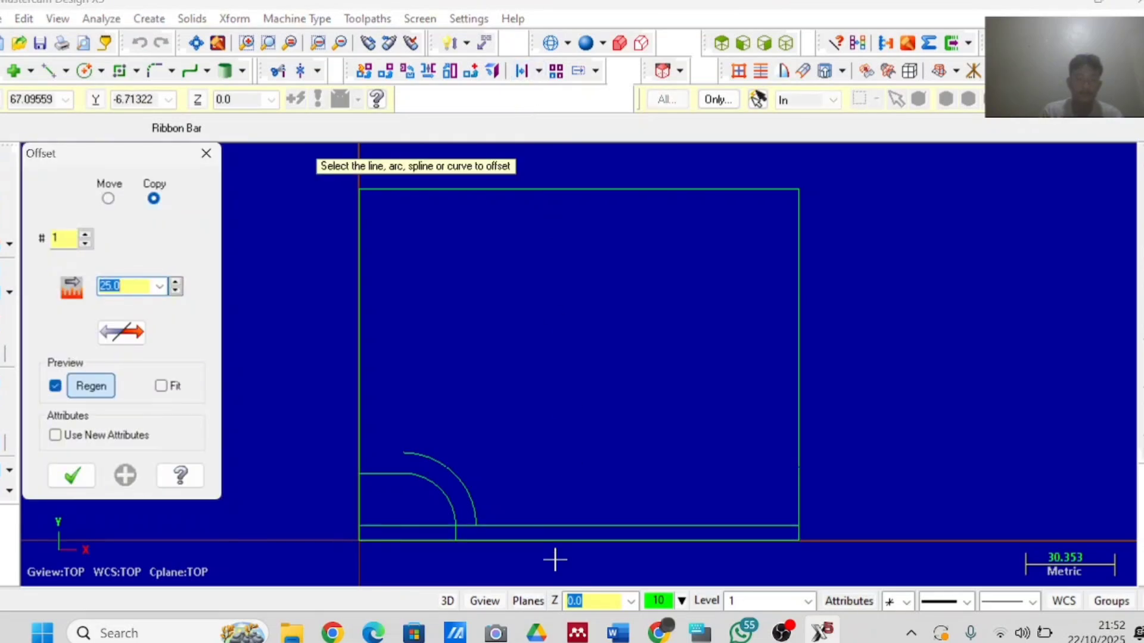
{"action": "left_click", "coordinate": [554, 541]}
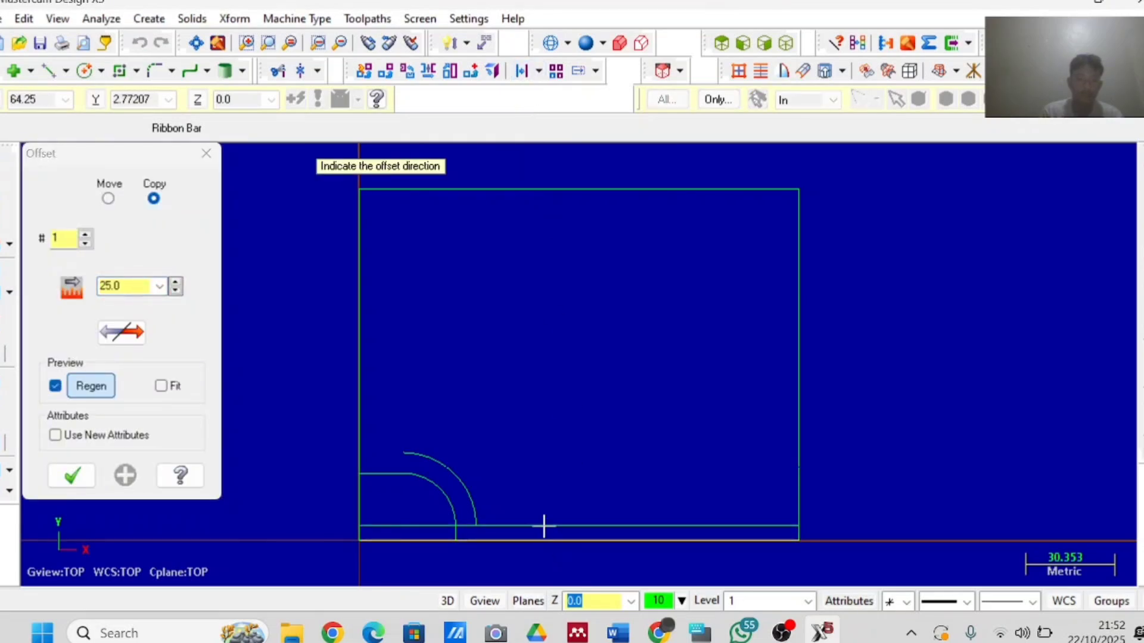
{"action": "left_click", "coordinate": [542, 445]}
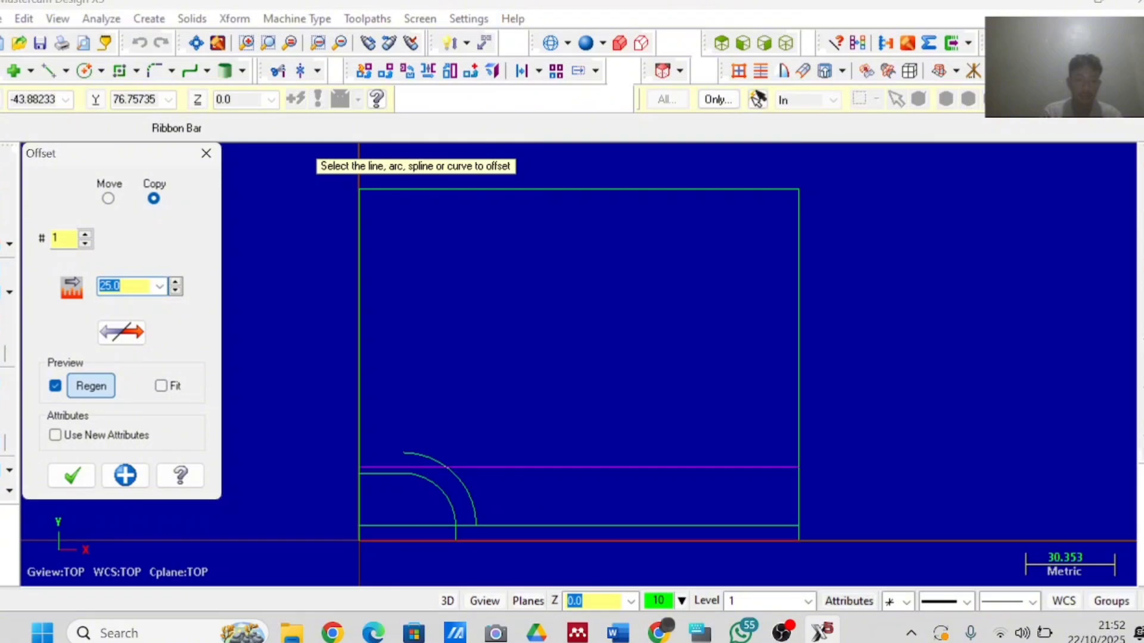
{"action": "type", "text": "15"}
{"action": "left_click", "coordinate": [73, 476]}
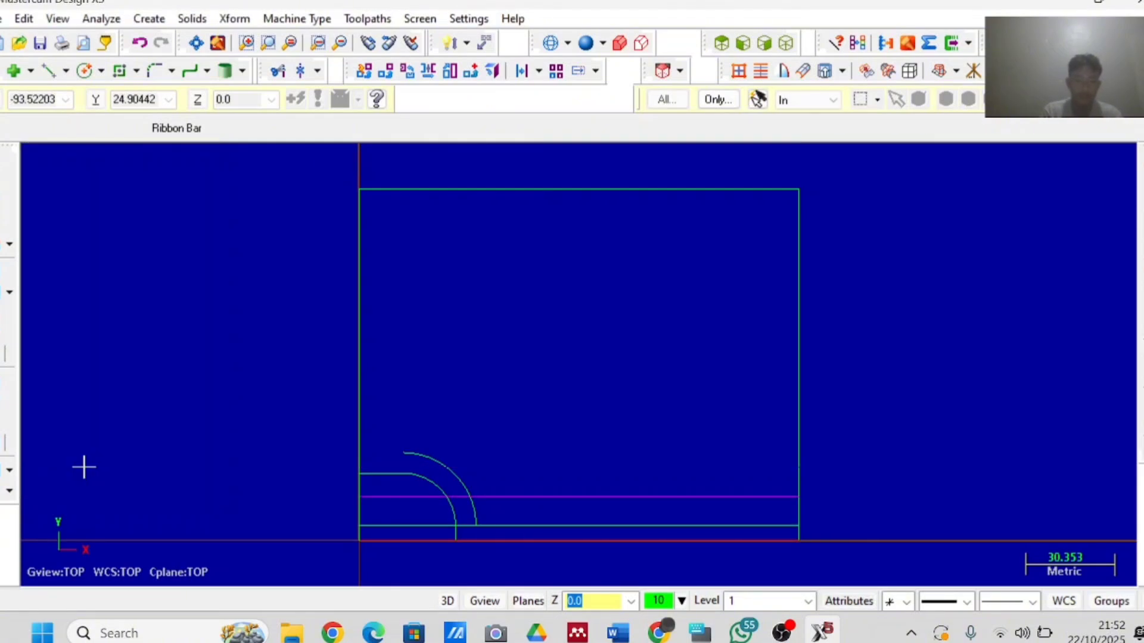
Offset a copy of the large rectangle's left edge 15 mm inward
{"action": "left_click", "coordinate": [522, 71]}
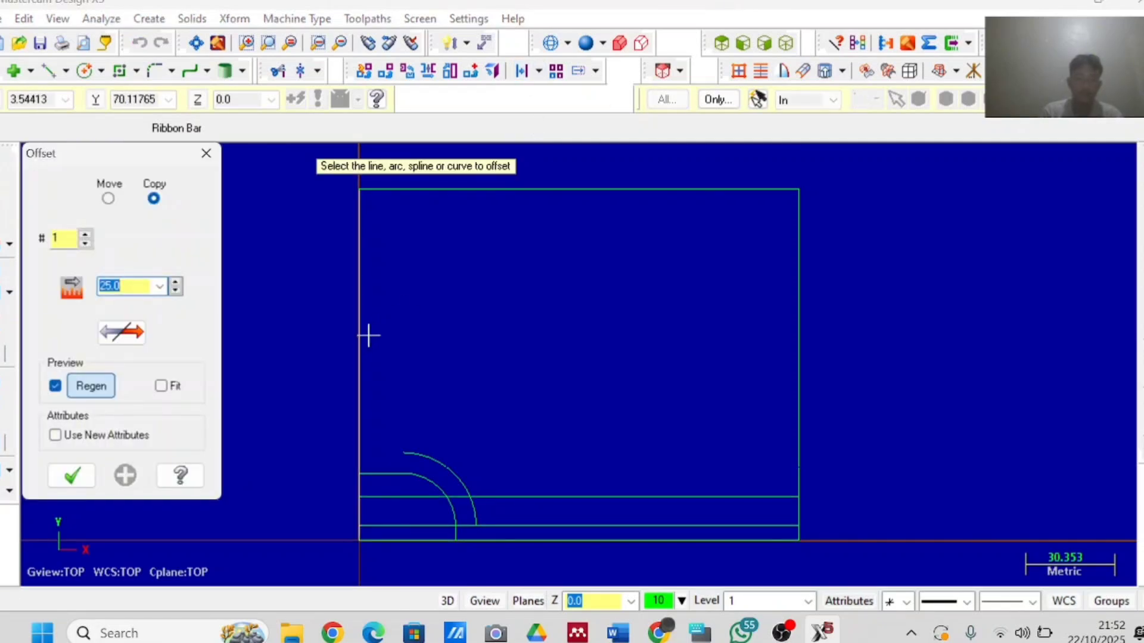
{"action": "left_click", "coordinate": [361, 351]}
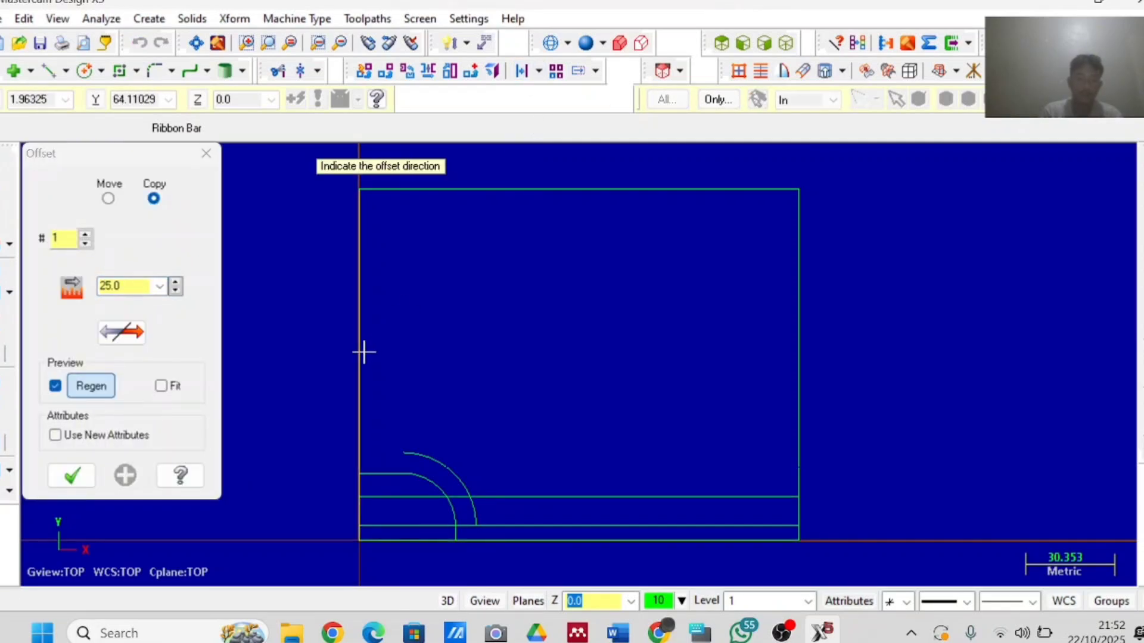
{"action": "left_click", "coordinate": [414, 359]}
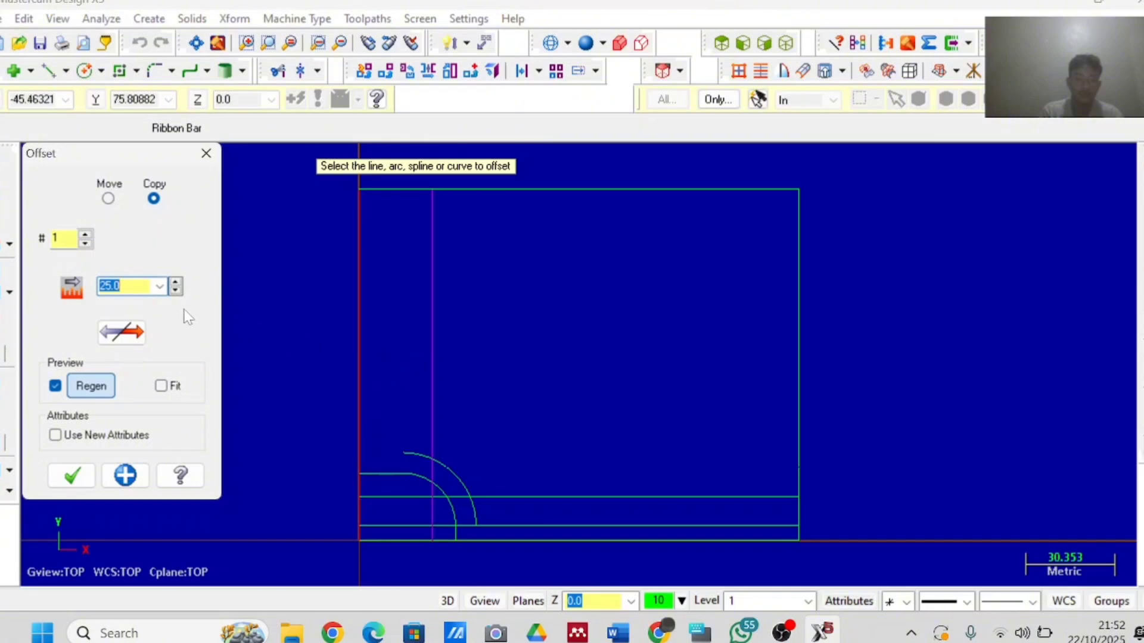
{"action": "type", "text": "1"}
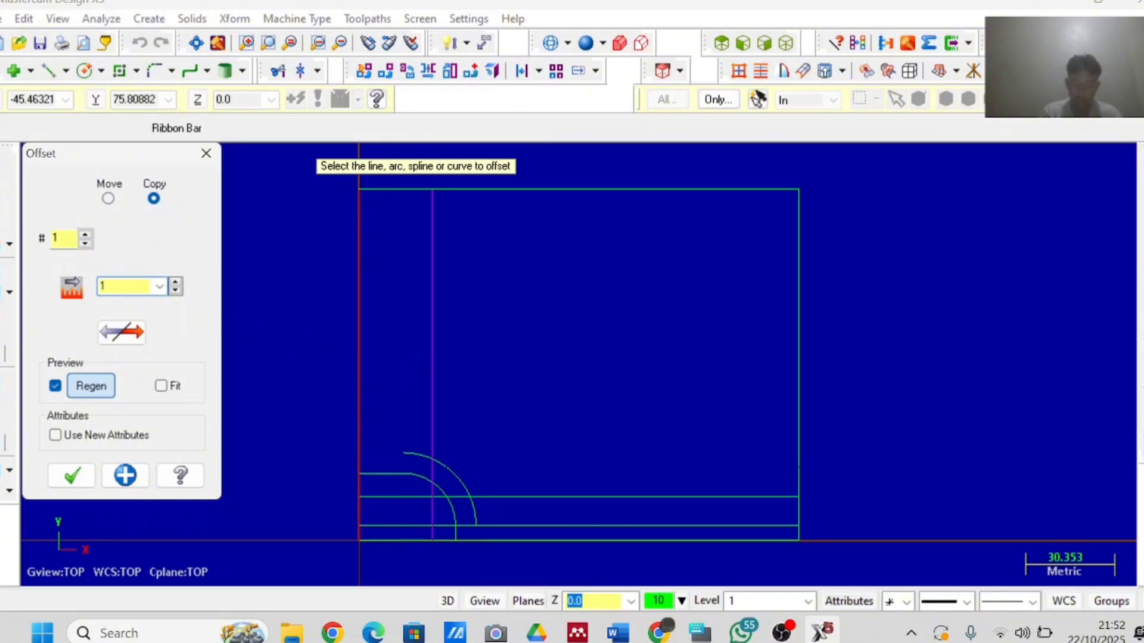
{"action": "type", "text": "5"}
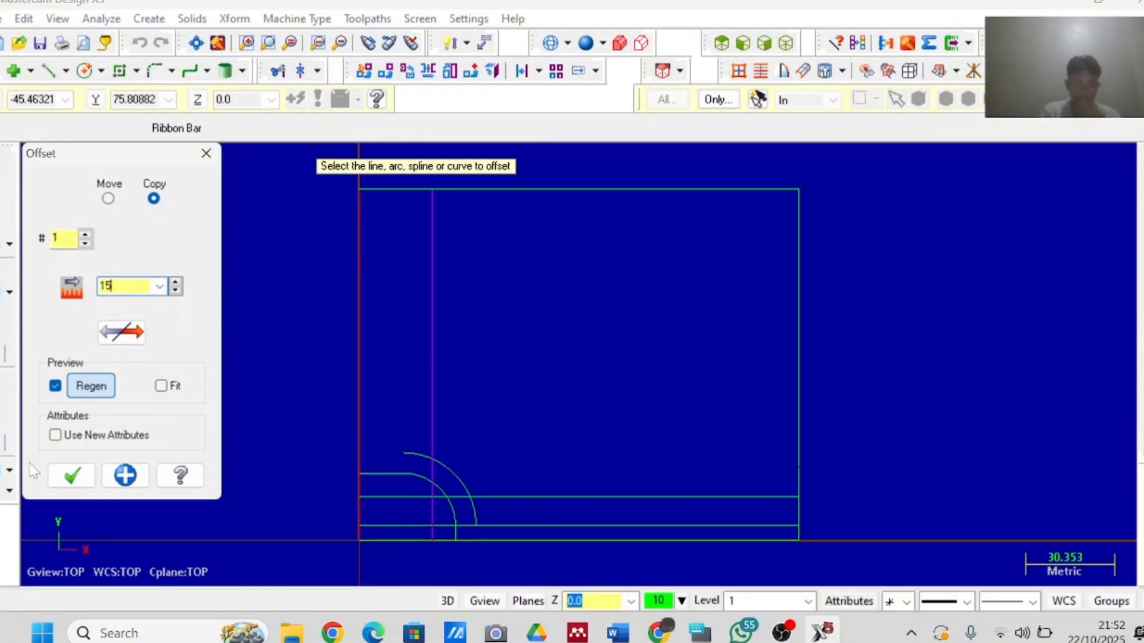
{"action": "left_click", "coordinate": [72, 475]}
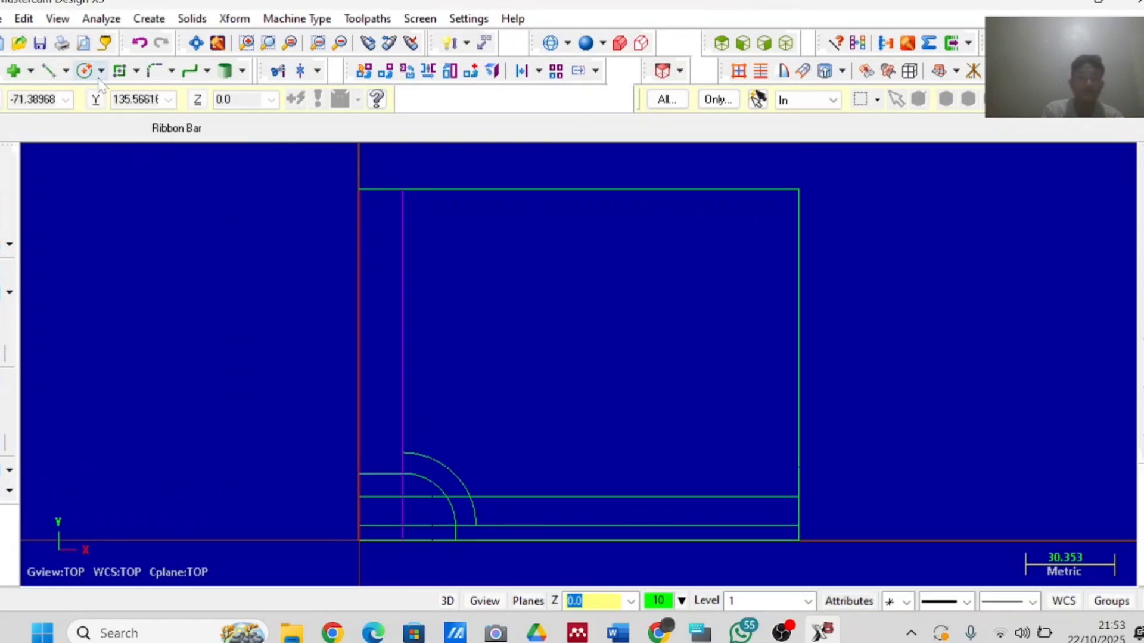
Draw a 50 mm line at 15 degrees starting from the large rectangle's lower-left corner at the origin
{"action": "left_click", "coordinate": [50, 73]}
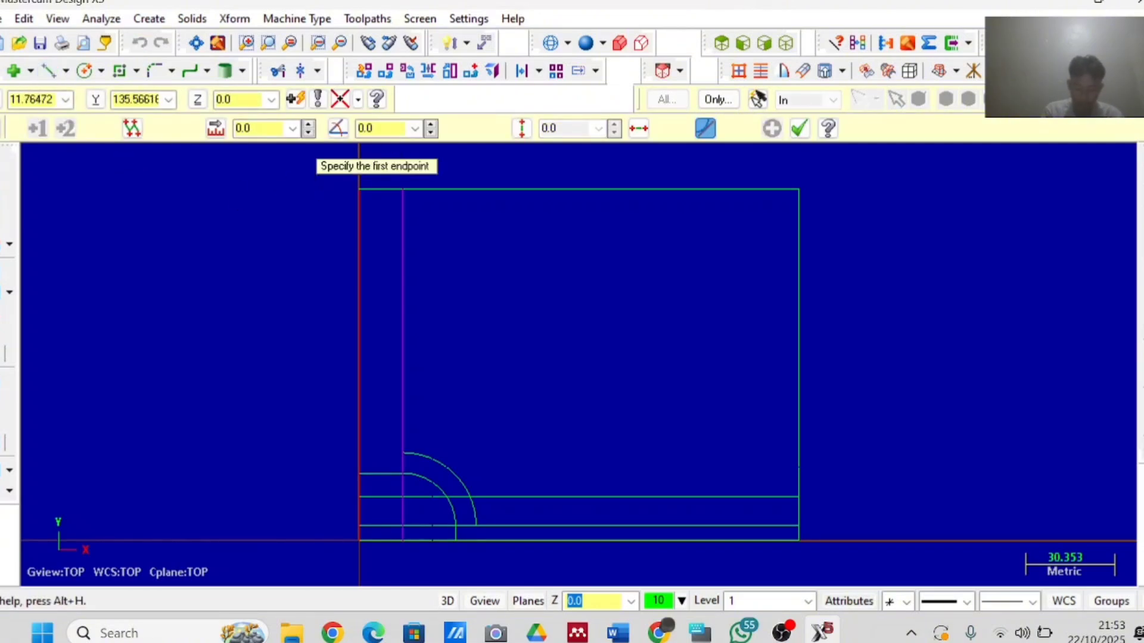
{"action": "left_click", "coordinate": [216, 128]}
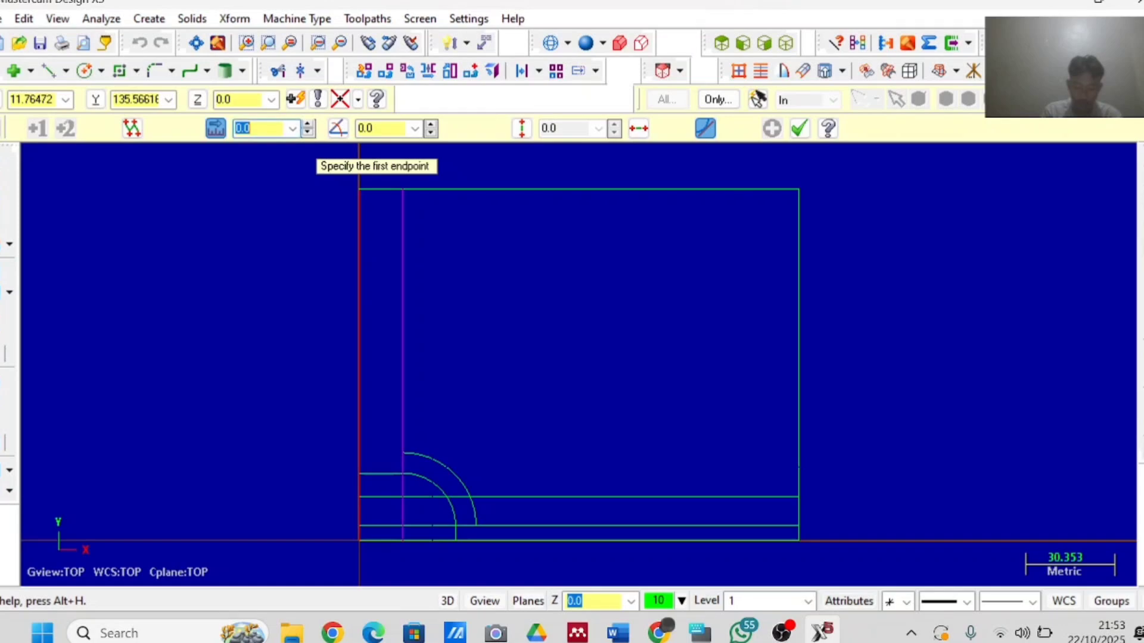
{"action": "type", "text": "50"}
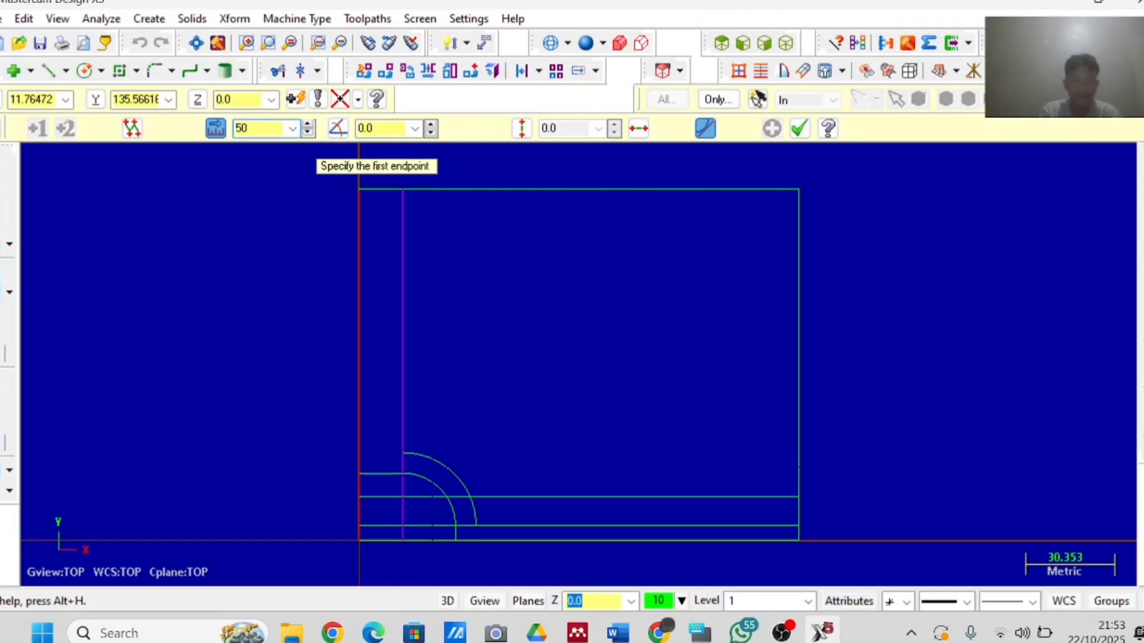
{"action": "key", "text": "Tab"}
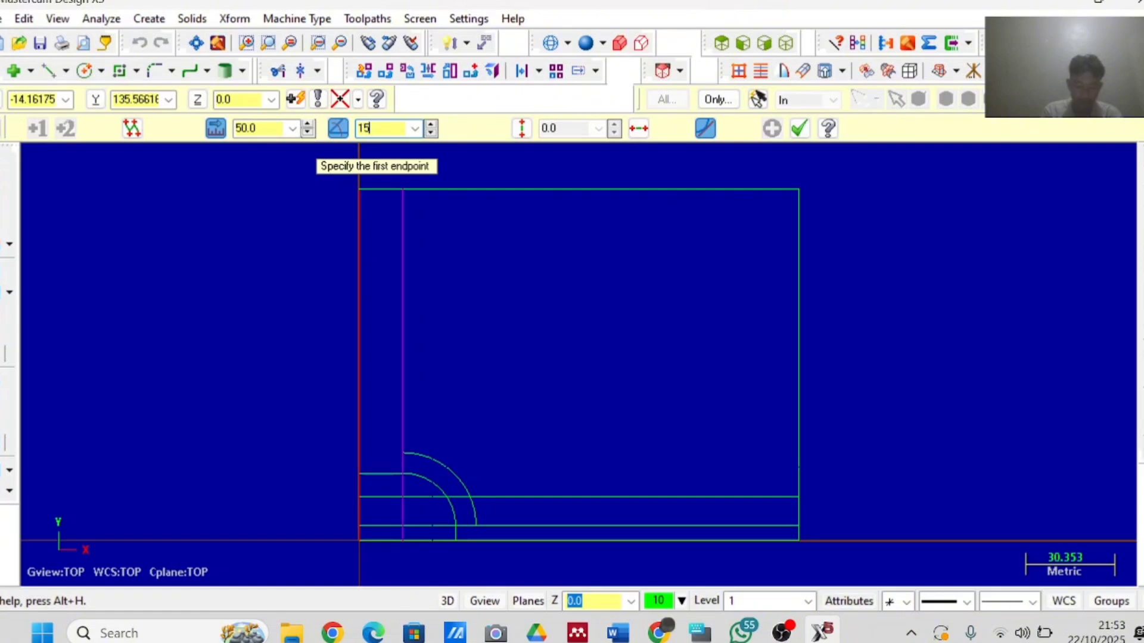
{"action": "left_click", "coordinate": [359, 541]}
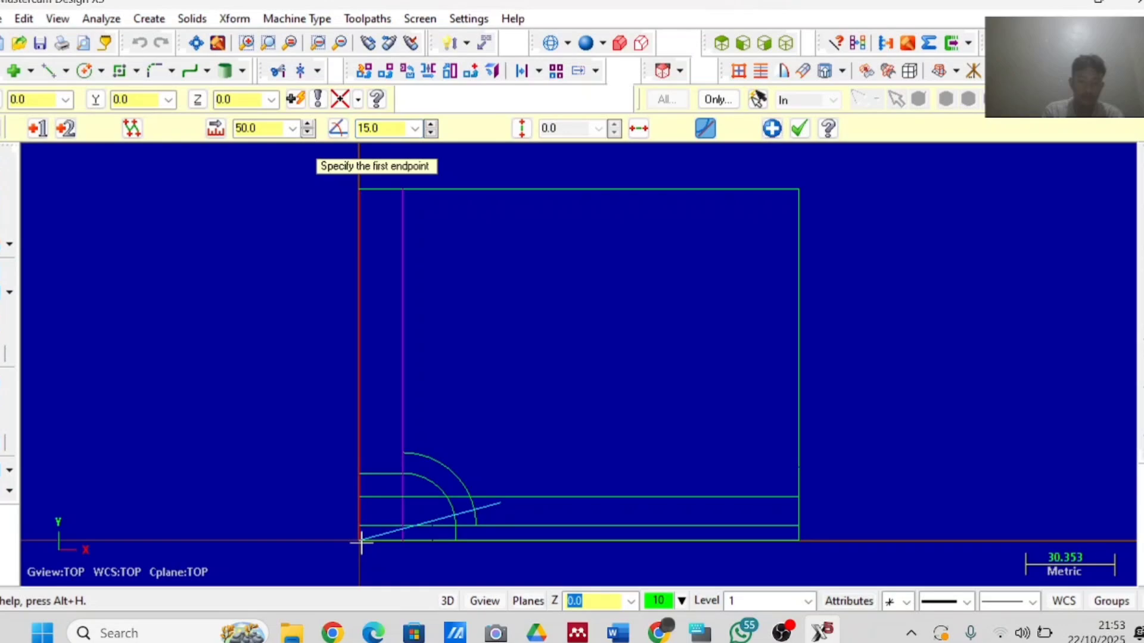
Move the angled line by 55 mm in X and 5 mm in Y
{"action": "left_click", "coordinate": [386, 72]}
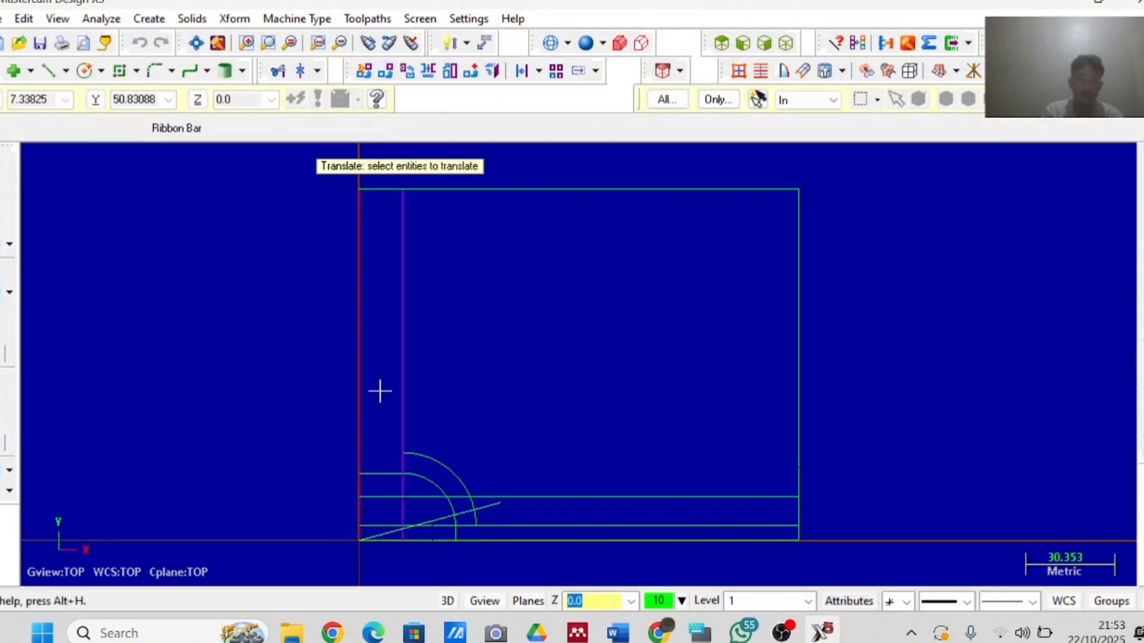
{"action": "left_click", "coordinate": [384, 535]}
{"action": "key", "text": "Return"}
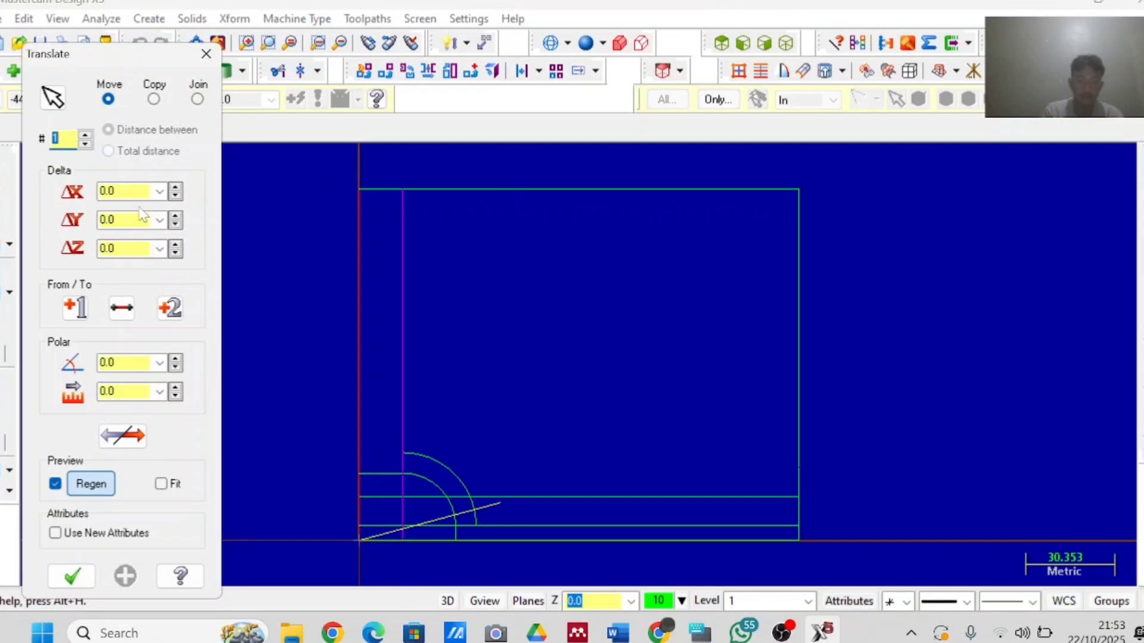
{"action": "key", "text": "Tab"}
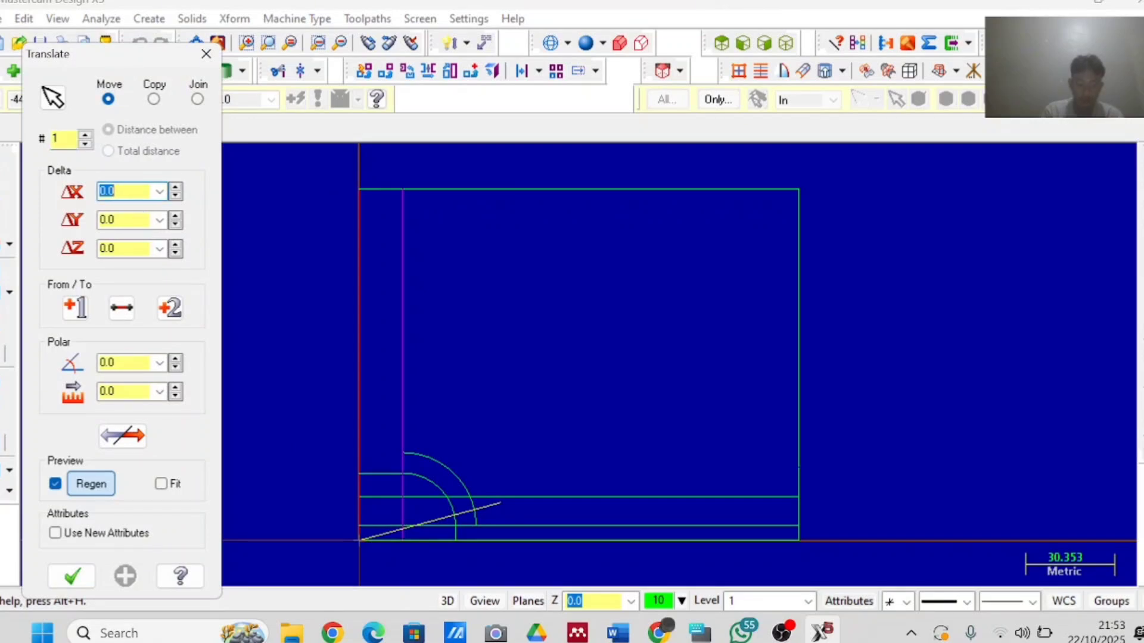
{"action": "type", "text": "55"}
{"action": "key", "text": "Tab"}
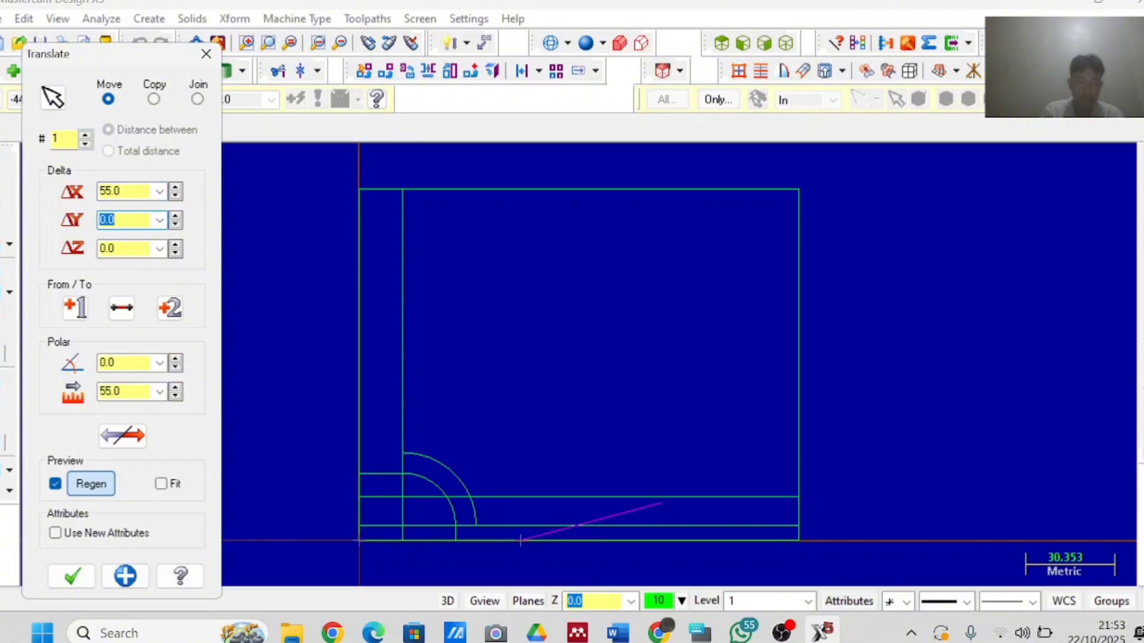
{"action": "type", "text": "5"}
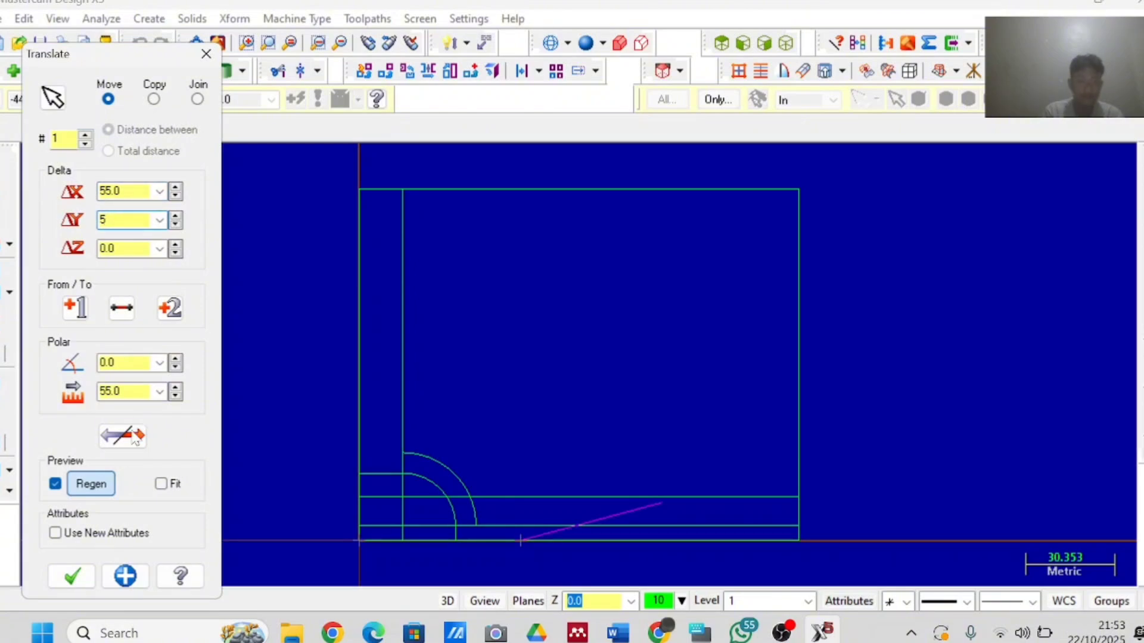
{"action": "left_click", "coordinate": [71, 576]}
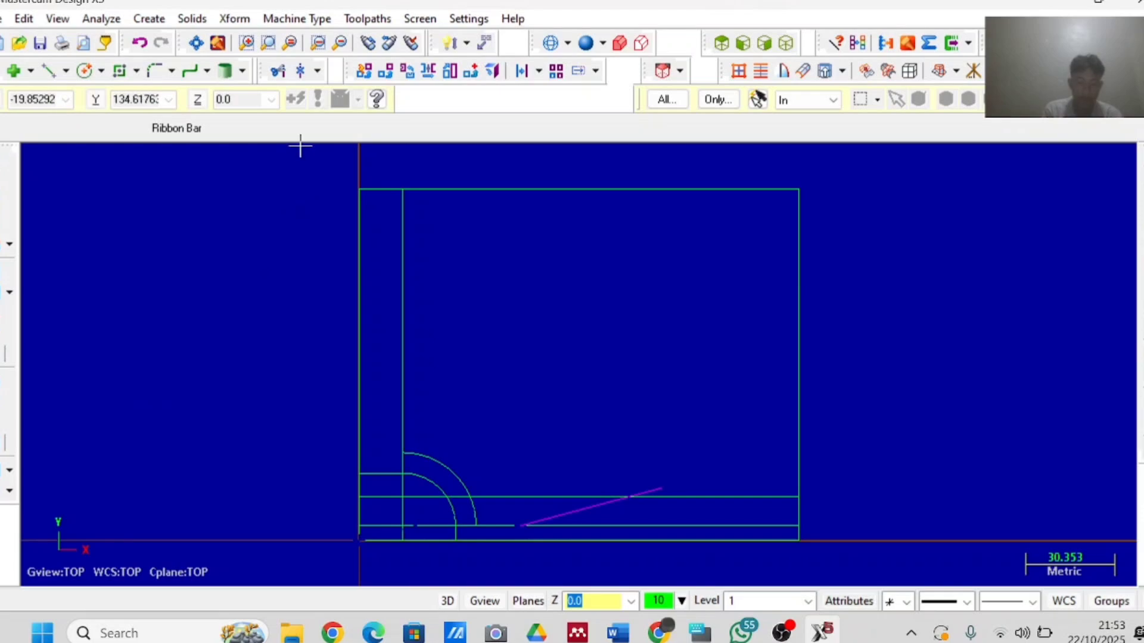
Trim away the three offset lines' segments that lie inside the outer offset arc, including those between the two arcs
{"action": "left_click", "coordinate": [282, 74]}
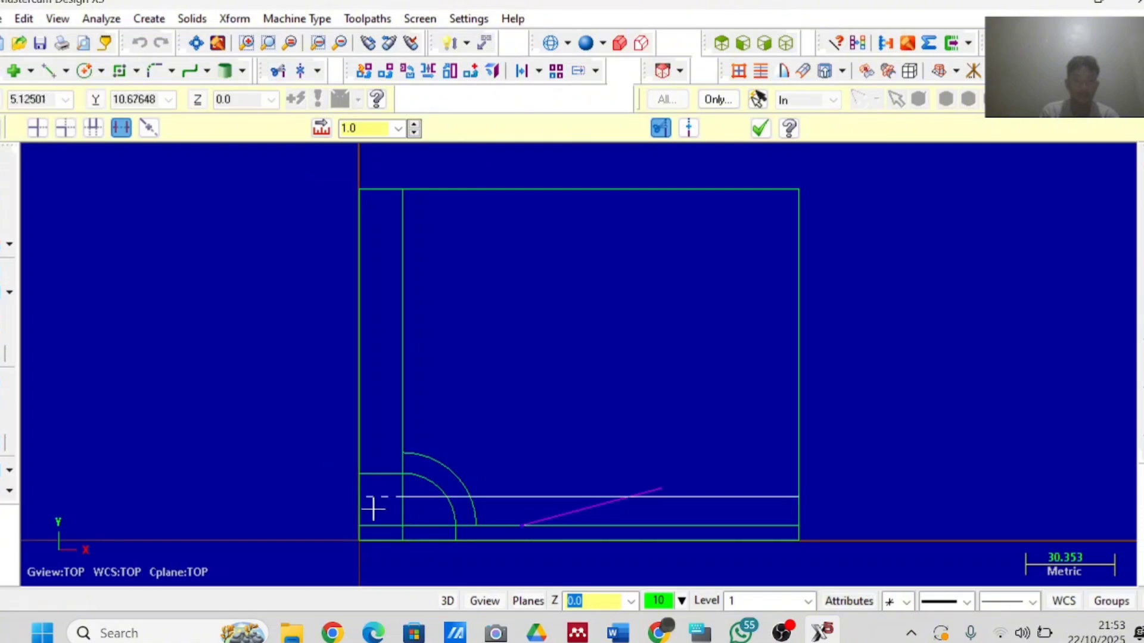
{"action": "left_click", "coordinate": [405, 498]}
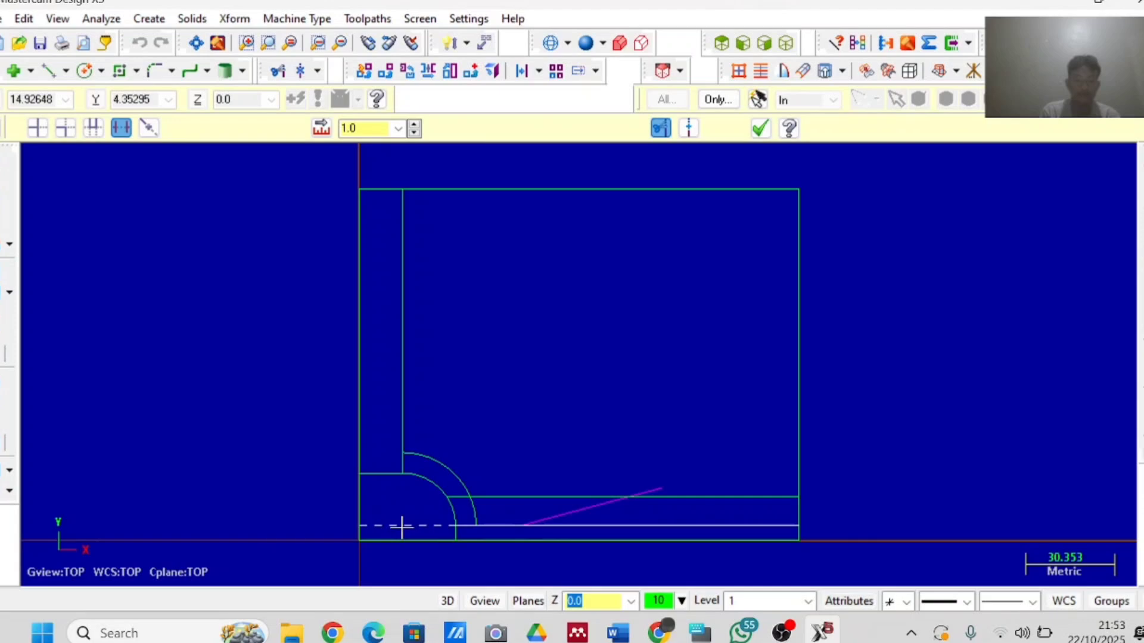
{"action": "left_click", "coordinate": [402, 526]}
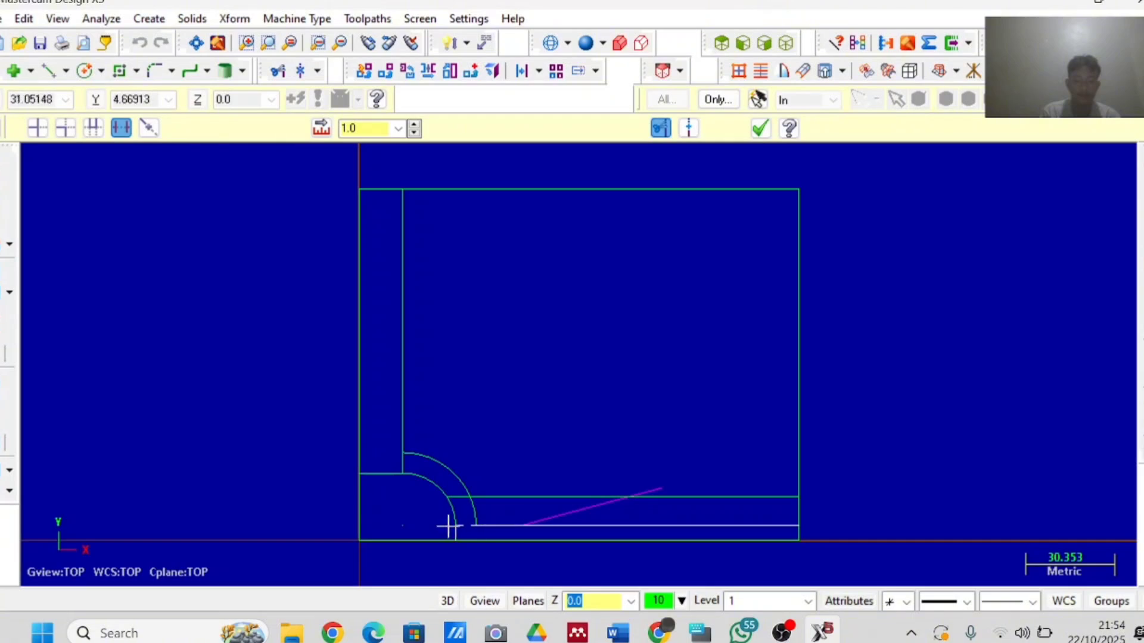
{"action": "left_click", "coordinate": [463, 497]}
{"action": "left_click", "coordinate": [402, 460]}
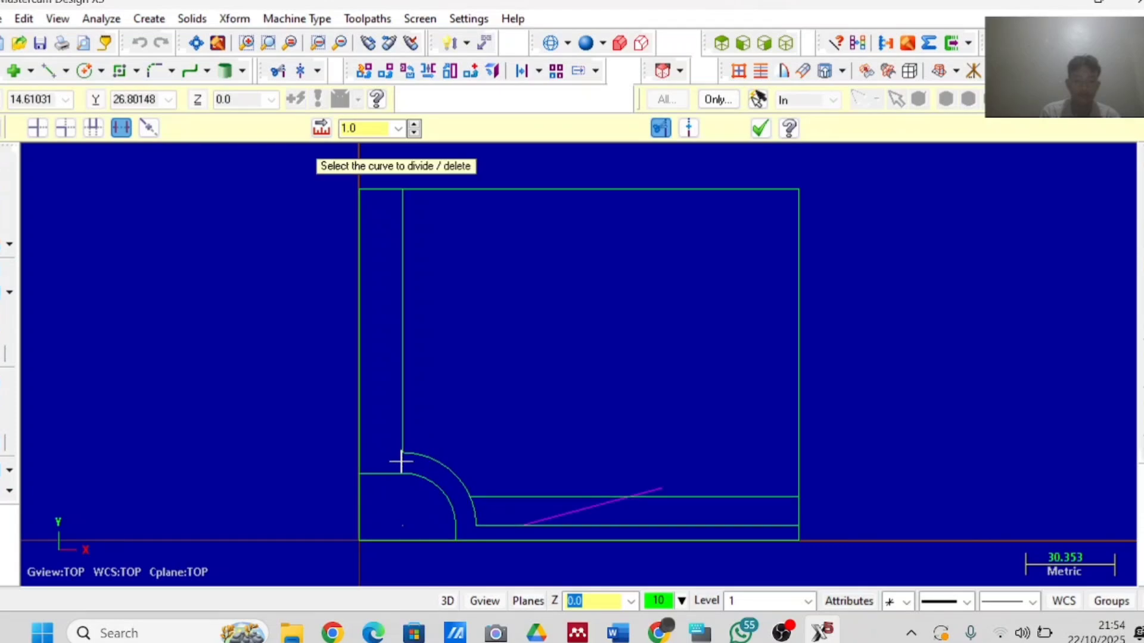
Trim the upper offset line before the angled line, the lower one beyond it, and the angled line's end above the upper offset line
{"action": "left_click", "coordinate": [533, 498]}
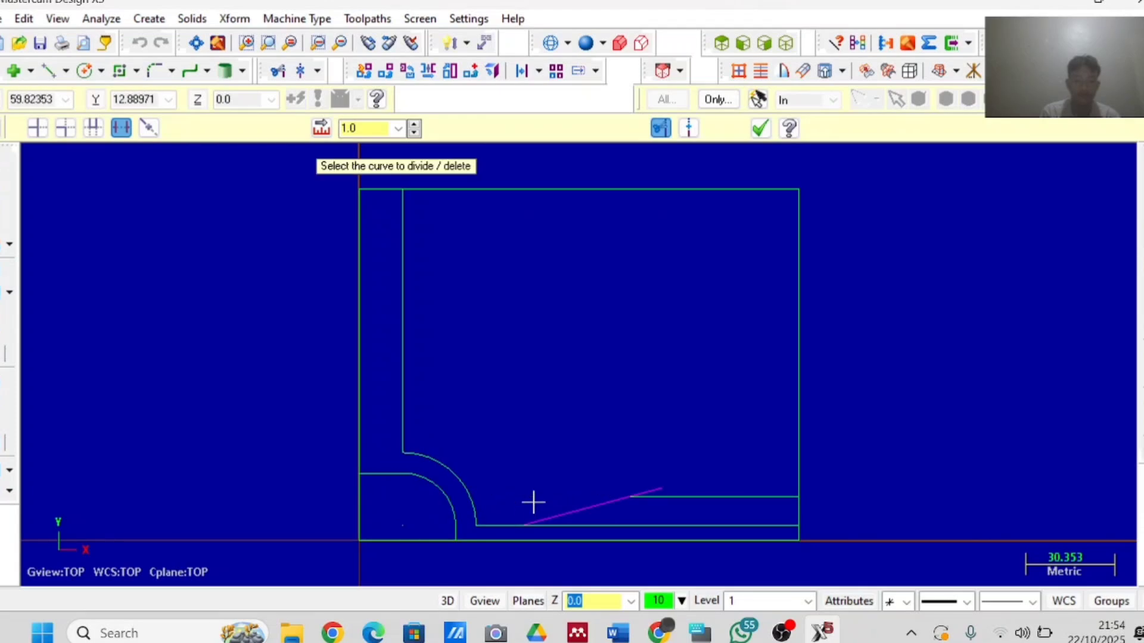
{"action": "left_click", "coordinate": [650, 526]}
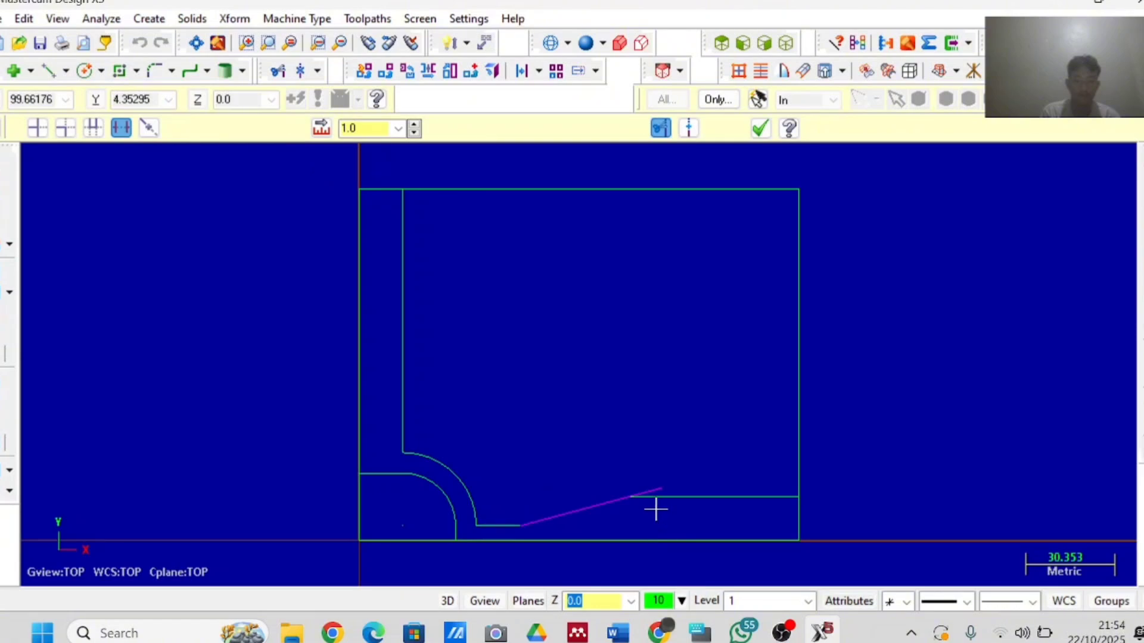
{"action": "left_click", "coordinate": [649, 483]}
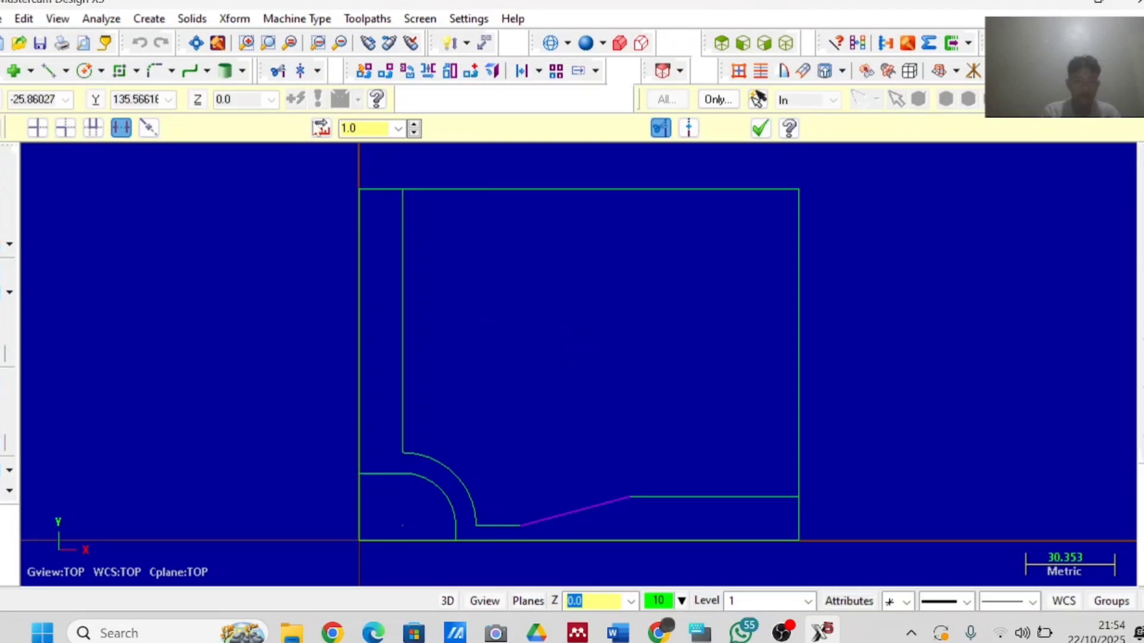
{"action": "left_click", "coordinate": [760, 128]}
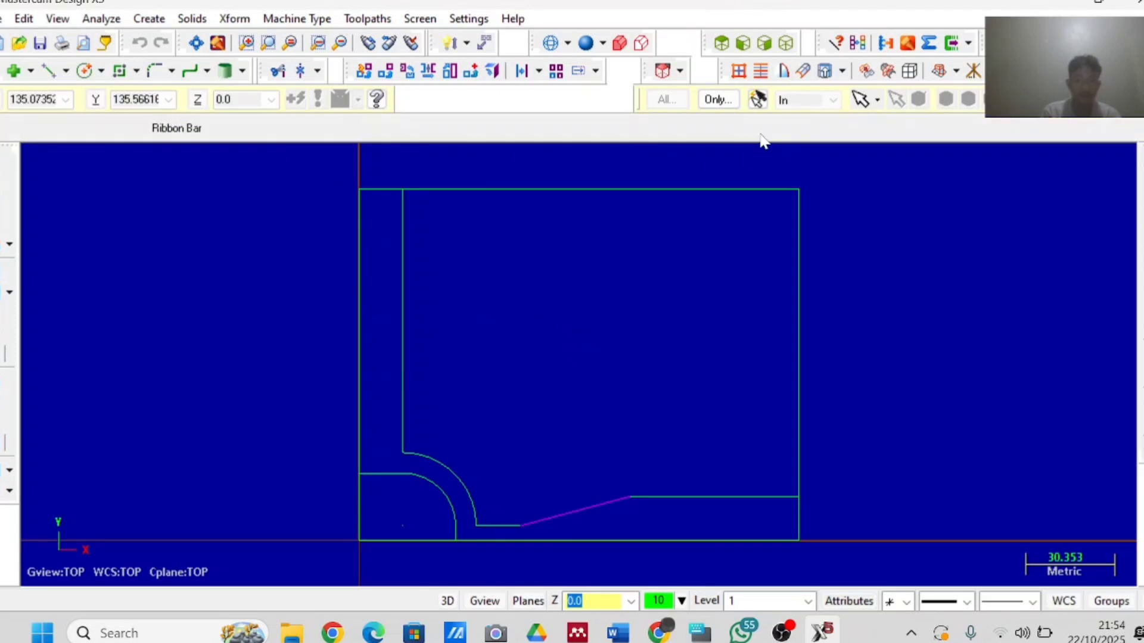
Draw a circle of radius 10 mm centred on the large rectangle's lower-left corner at the origin
{"action": "left_click", "coordinate": [84, 71]}
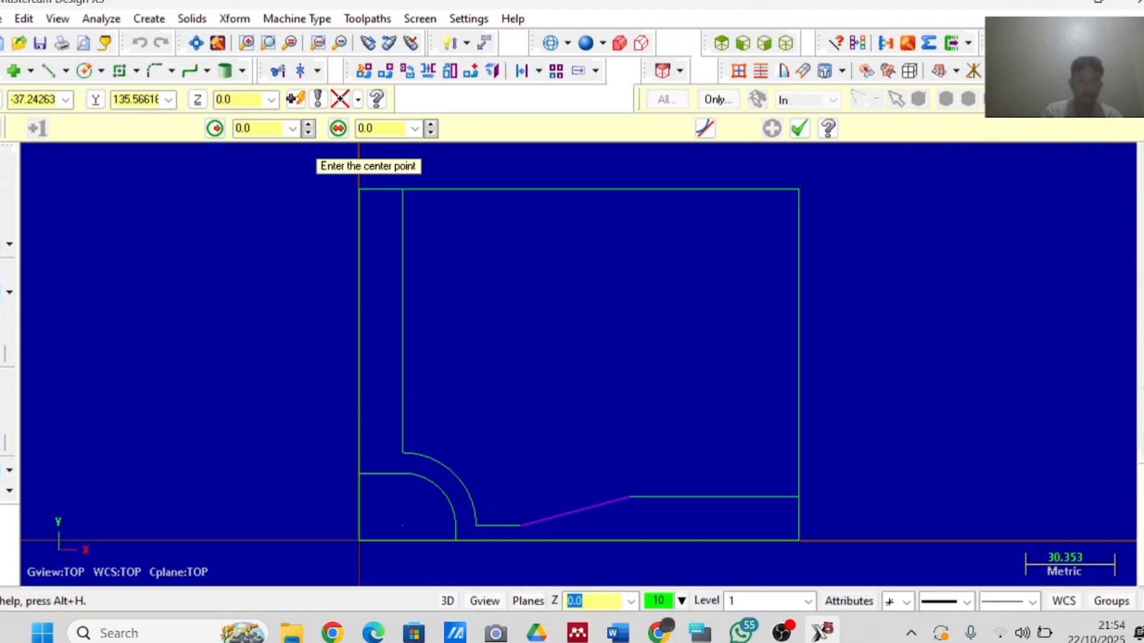
{"action": "left_click", "coordinate": [252, 129]}
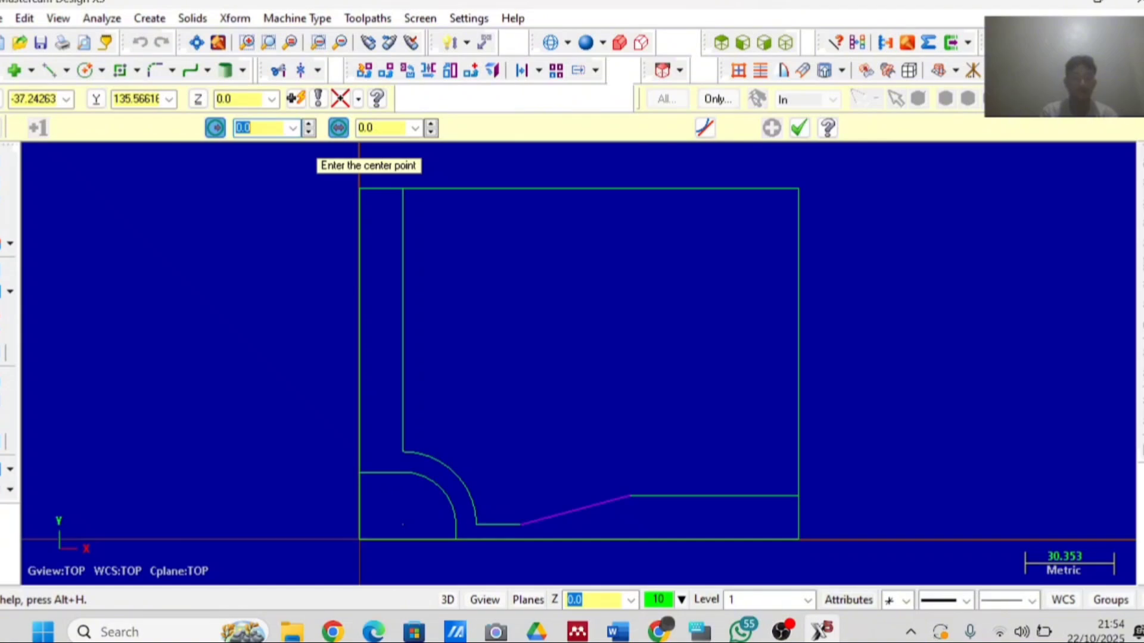
{"action": "type", "text": "10"}
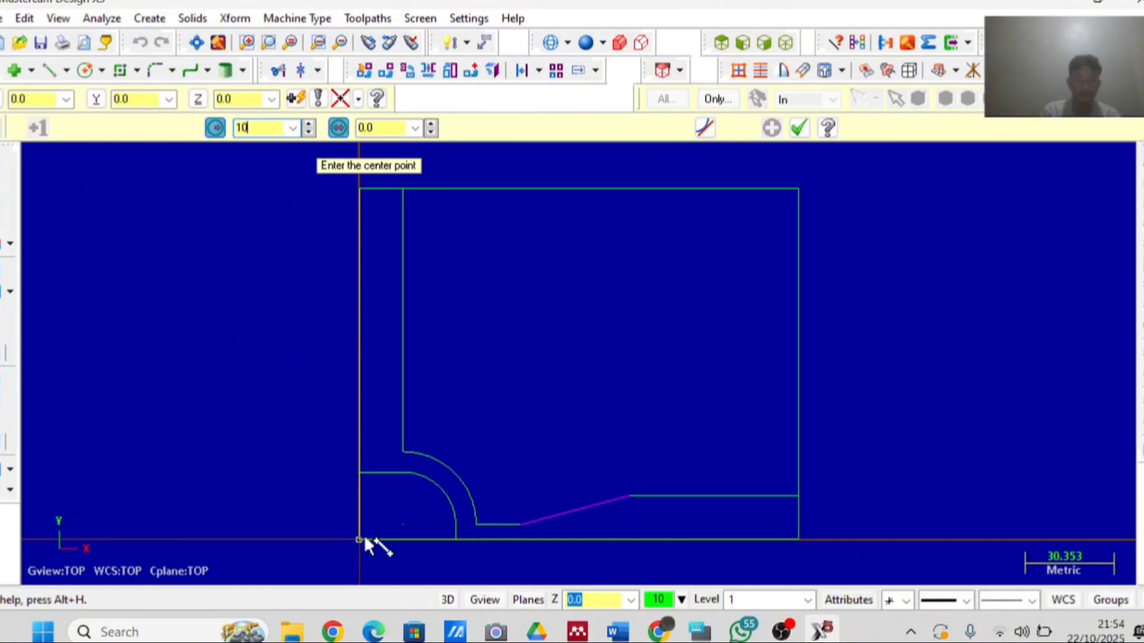
{"action": "key", "text": "Return"}
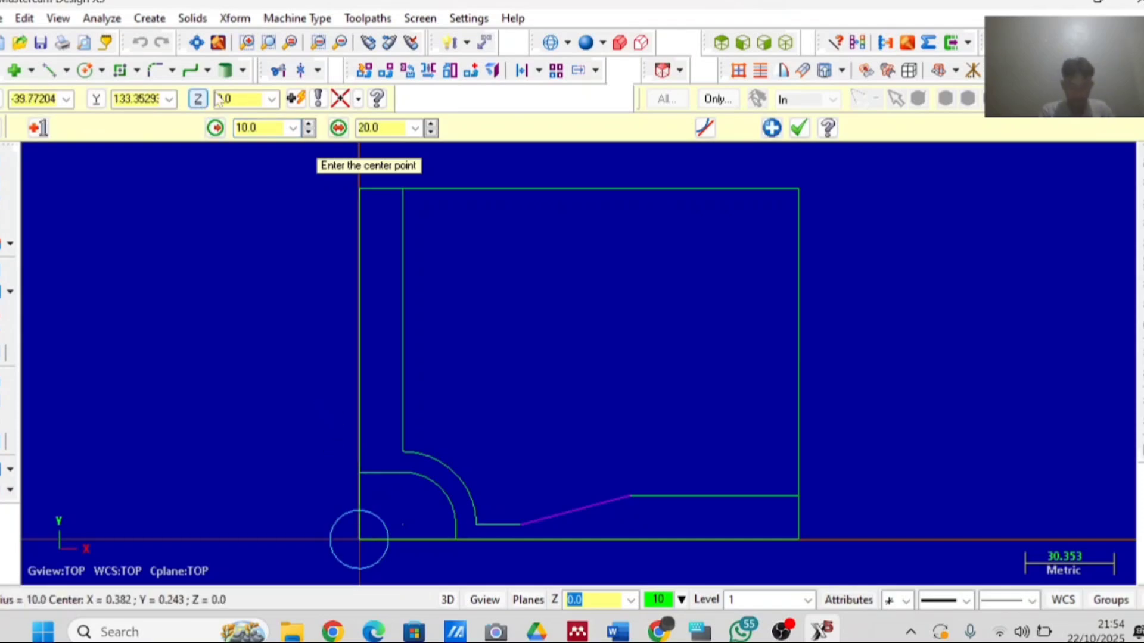
Move the radius 10 mm circle from the origin by 135 mm in X and 15 mm in Y
{"action": "left_click", "coordinate": [387, 71]}
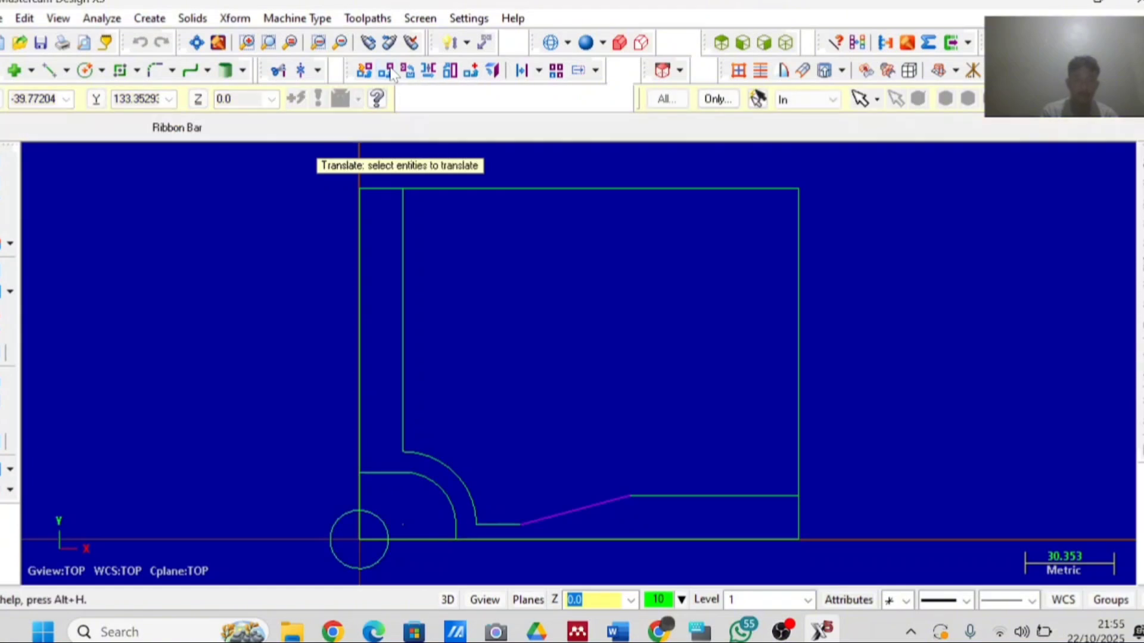
{"action": "left_click", "coordinate": [326, 521]}
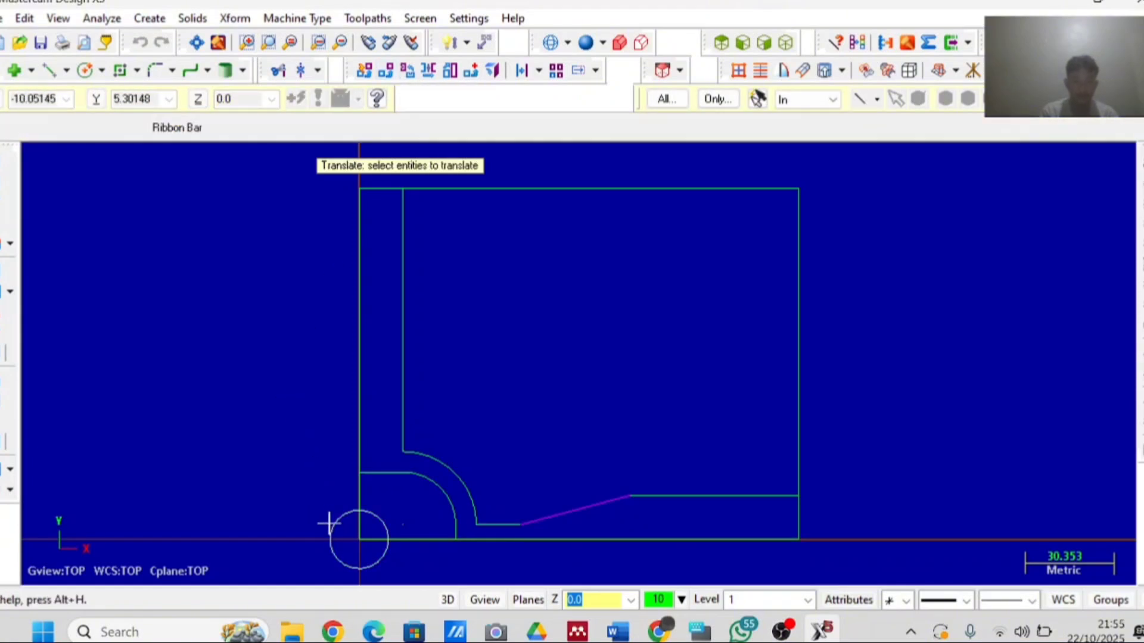
{"action": "key", "text": "Return"}
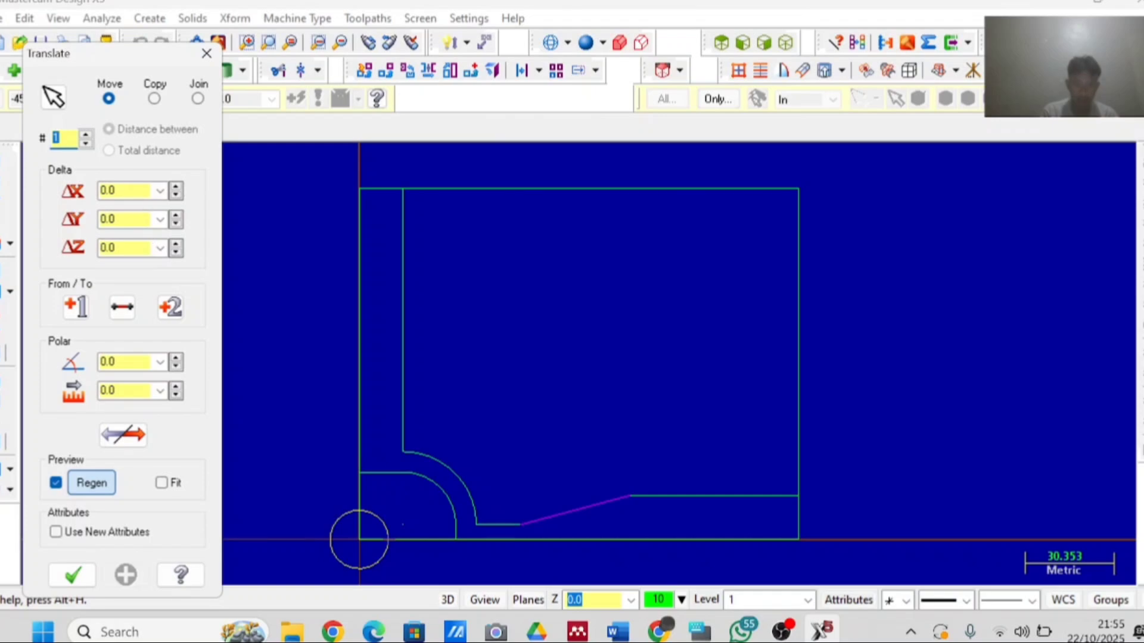
{"action": "key", "text": "Tab"}
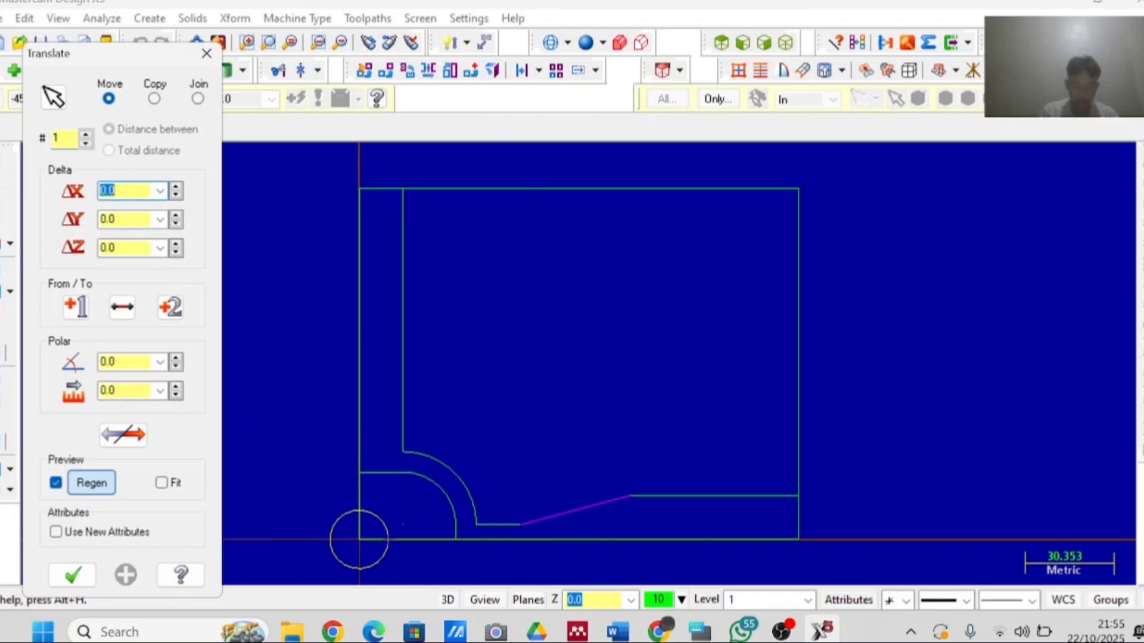
{"action": "type", "text": "135"}
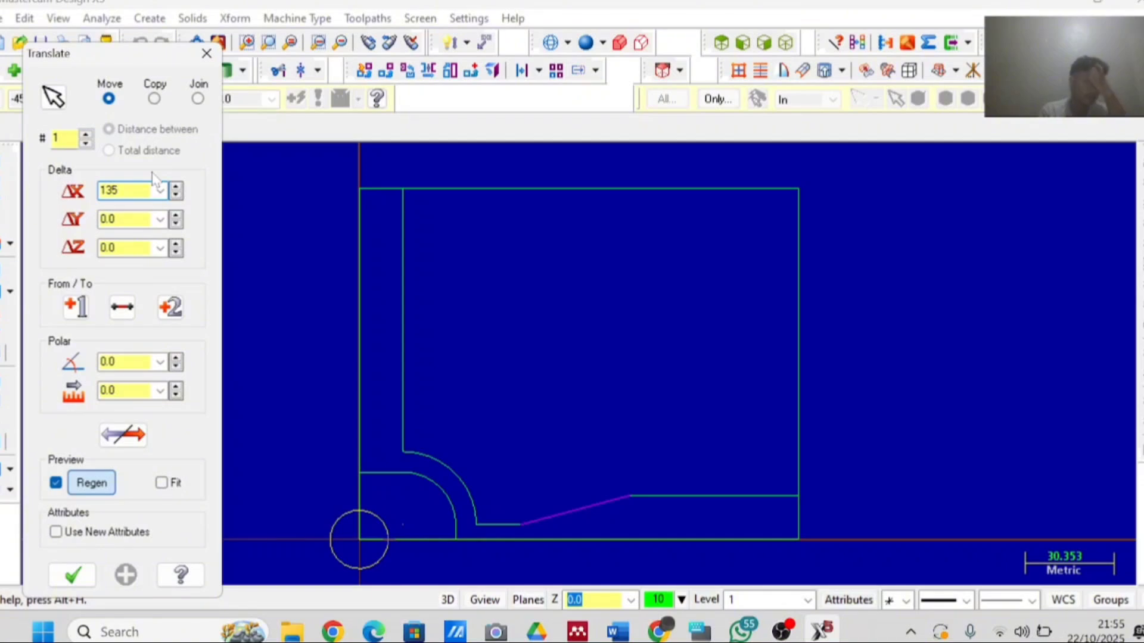
{"action": "key", "text": "Return"}
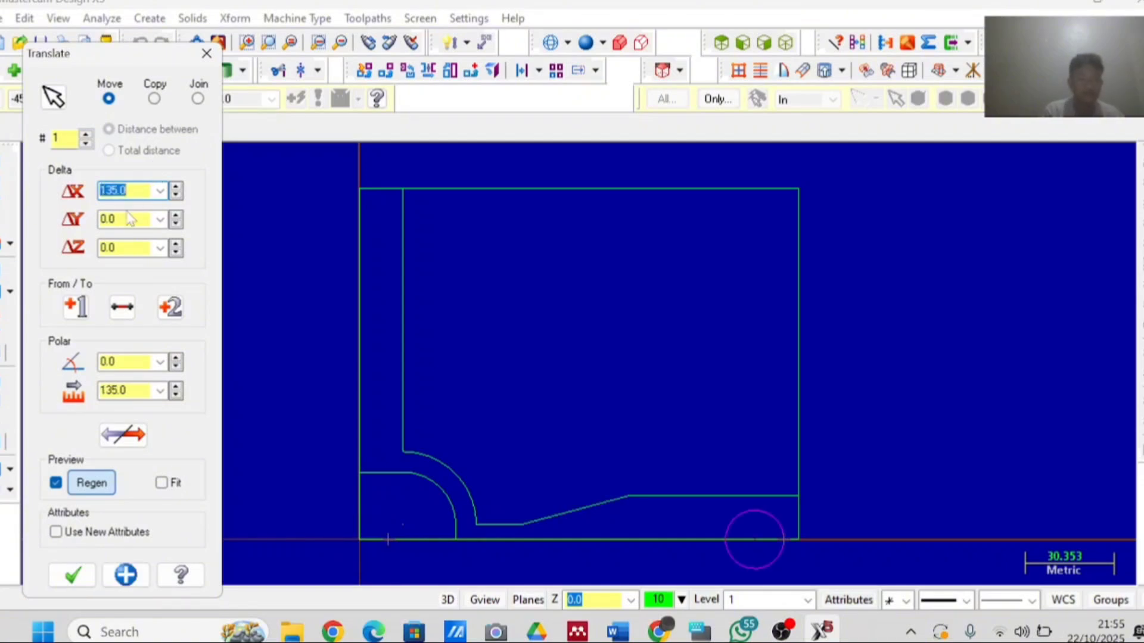
{"action": "key", "text": "Tab"}
{"action": "type", "text": "1"}
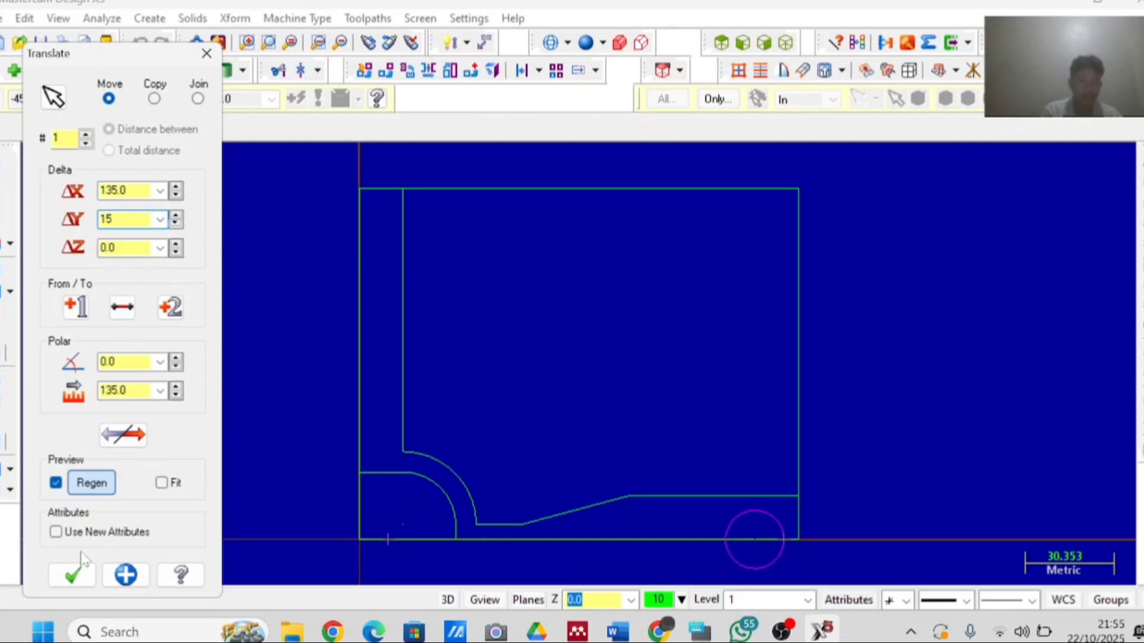
{"action": "left_click", "coordinate": [71, 576]}
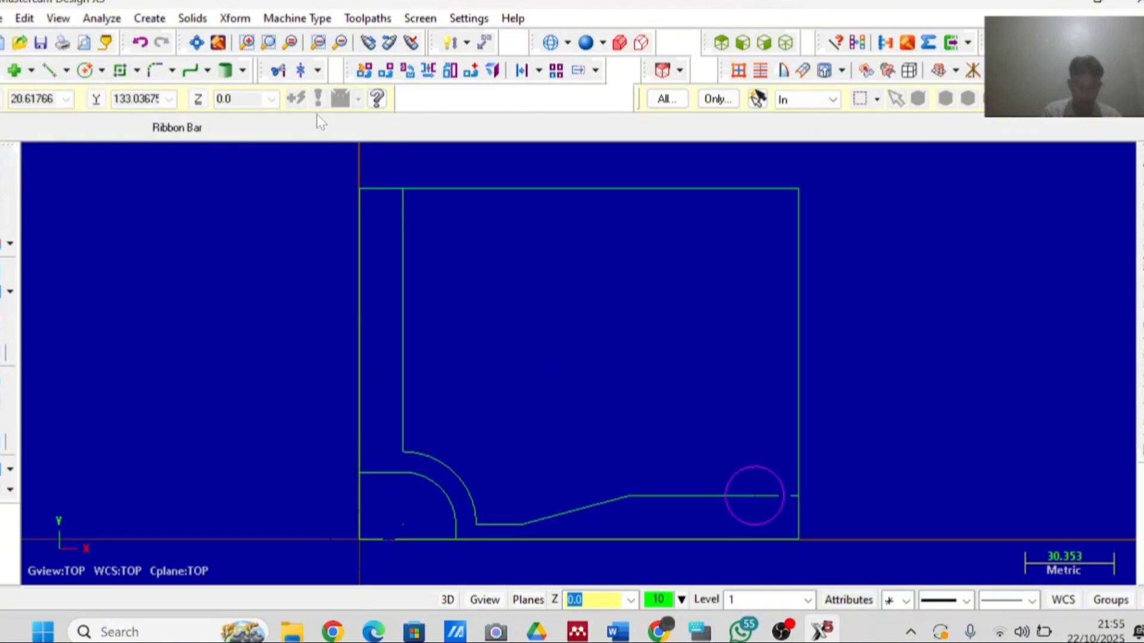
Add a 20 mm radius fillet between the upper offset line and the lower-left side of the circle
{"action": "left_click", "coordinate": [156, 71]}
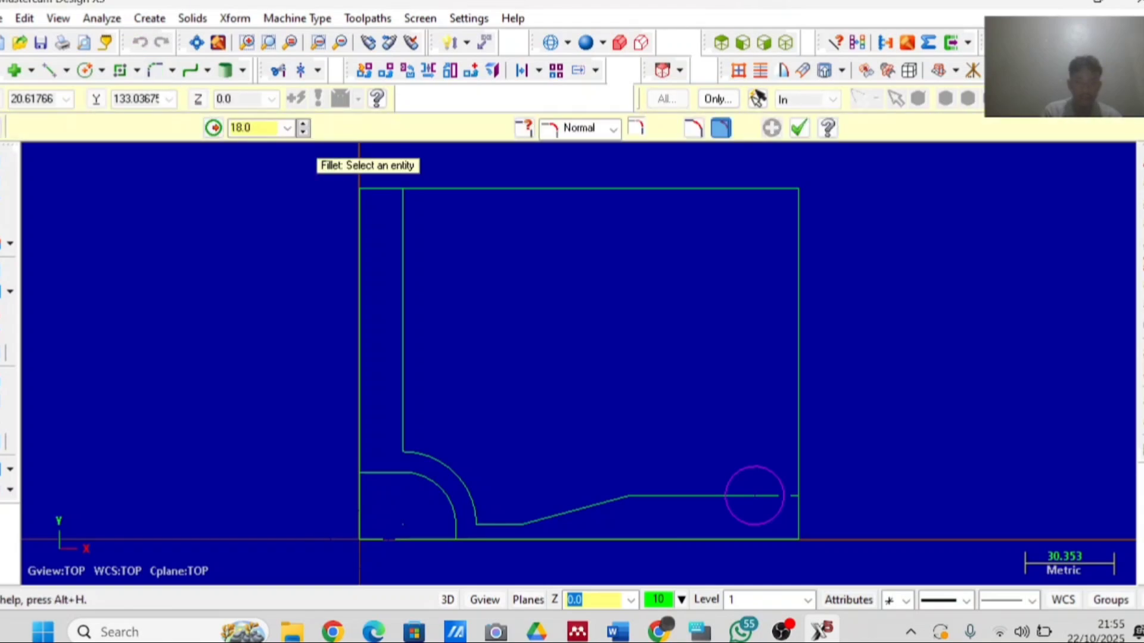
{"action": "double_click", "coordinate": [241, 128]}
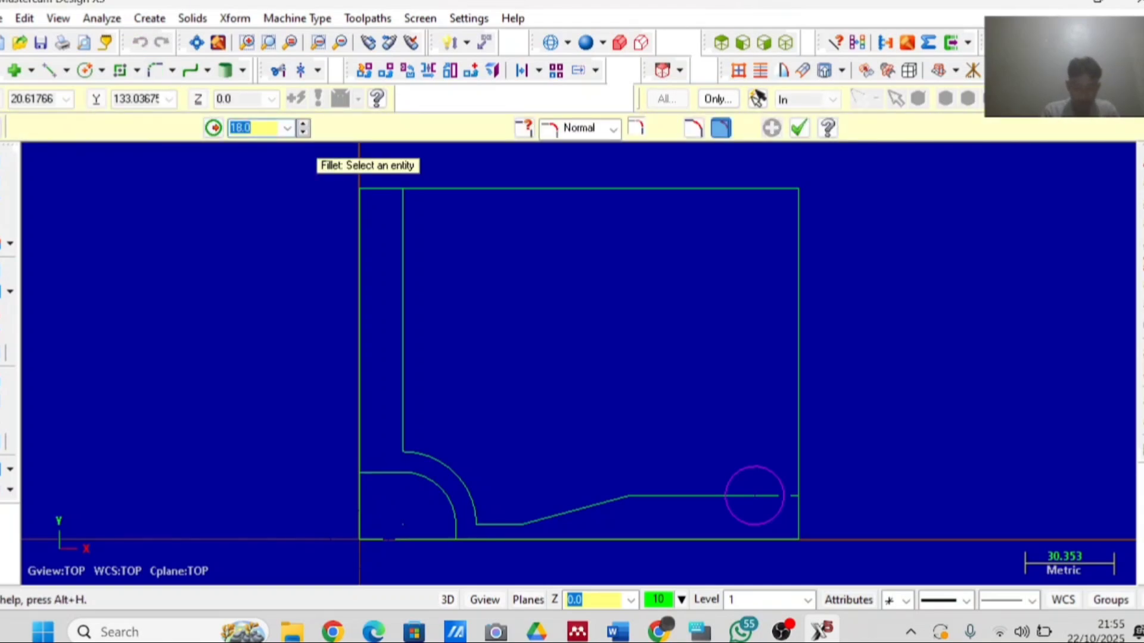
{"action": "type", "text": "20"}
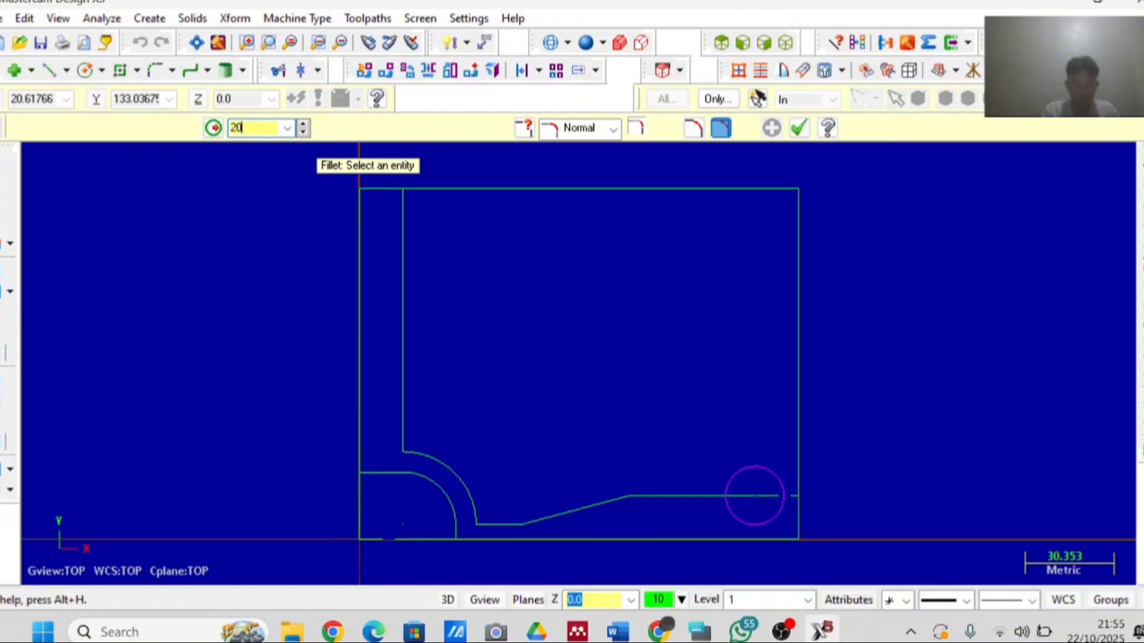
{"action": "left_click", "coordinate": [712, 498]}
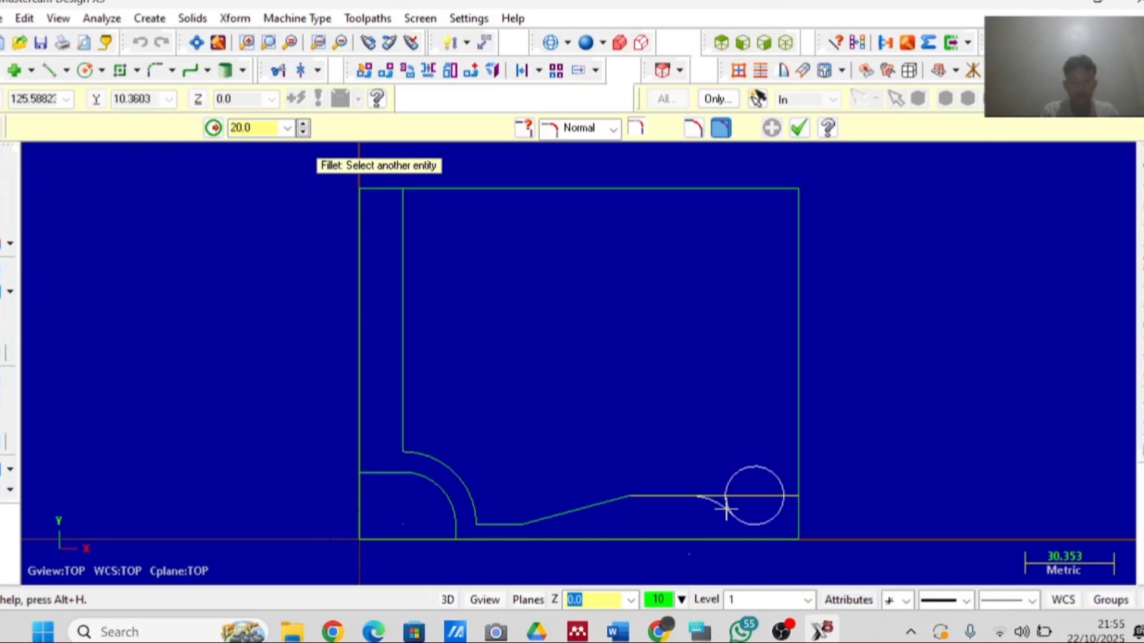
{"action": "left_click", "coordinate": [731, 513]}
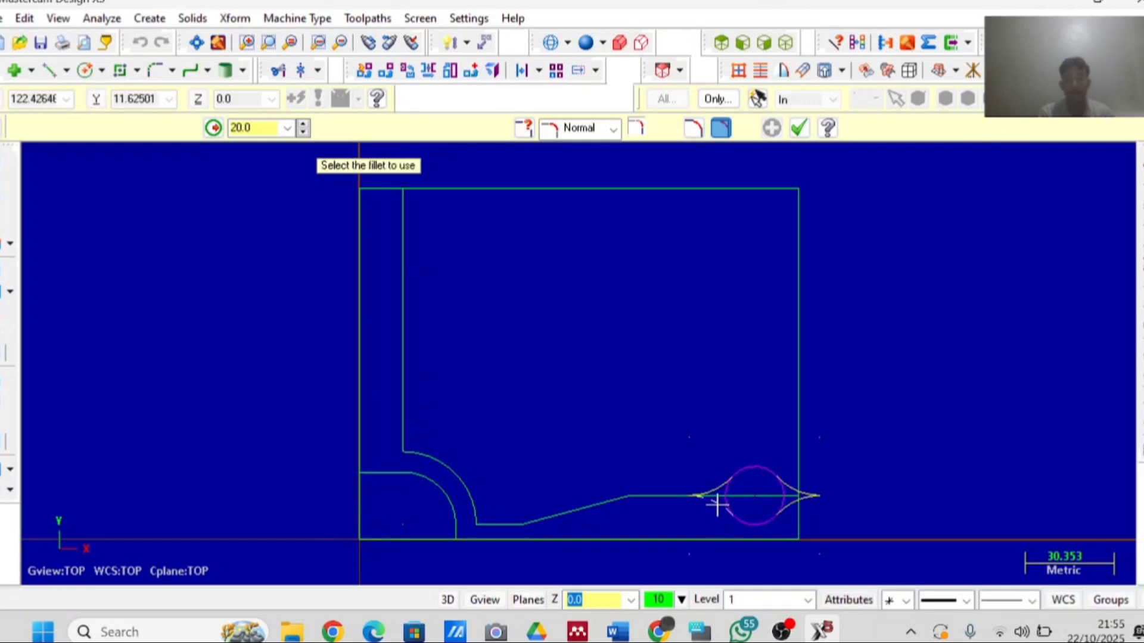
{"action": "left_click", "coordinate": [720, 502]}
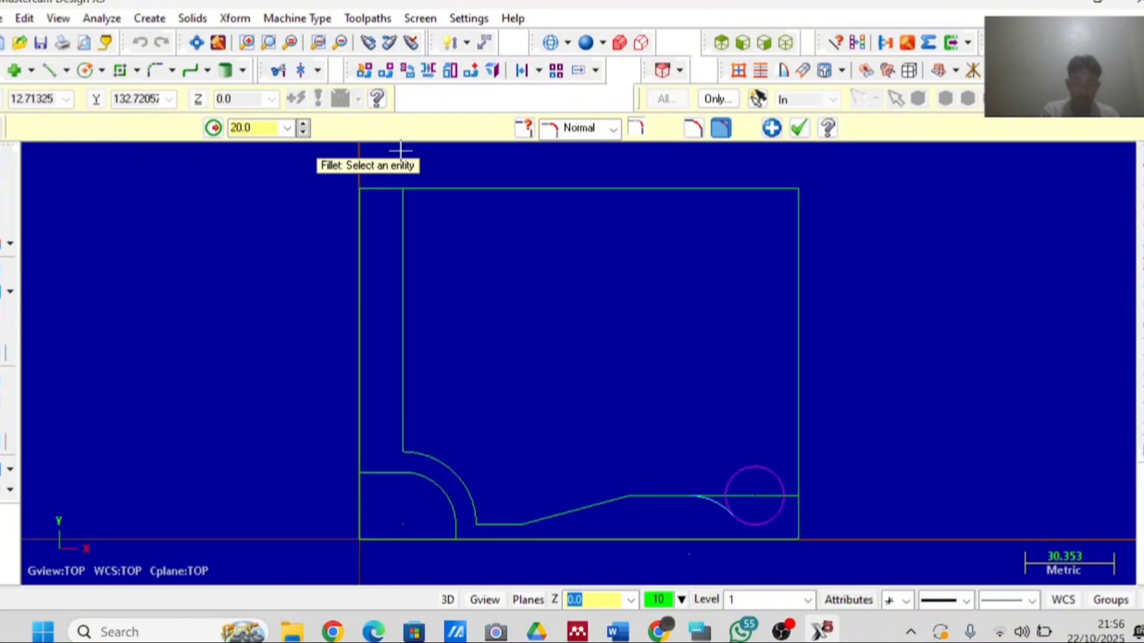
{"action": "left_click", "coordinate": [804, 135]}
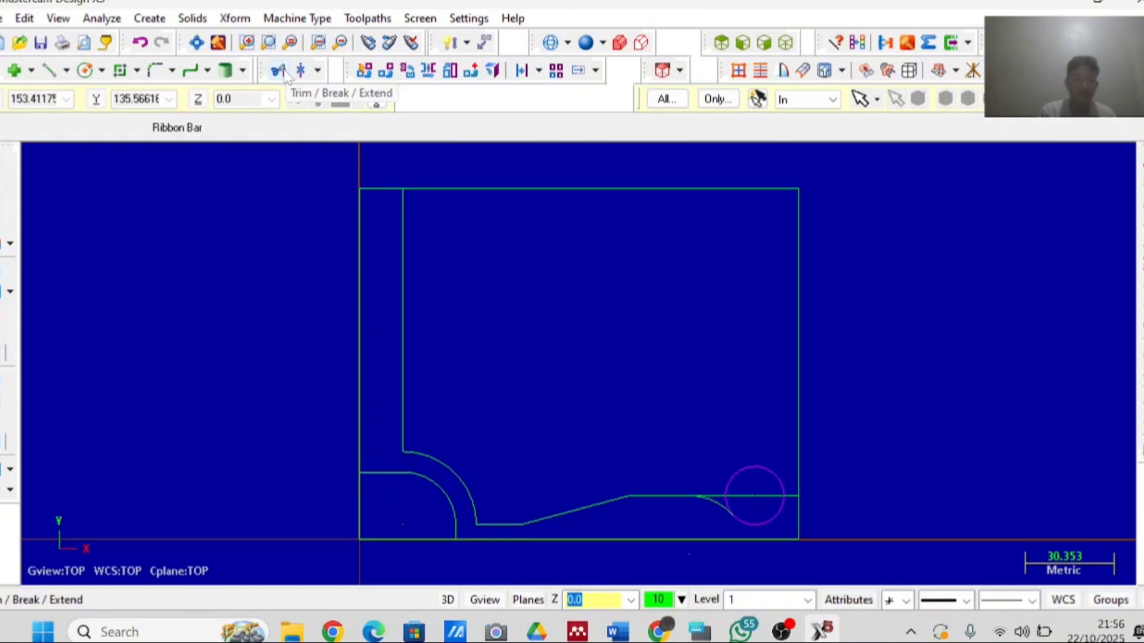
Trim away the offset line beyond the 20 mm fillet and the circle's short arc between that line and the fillet
{"action": "left_click", "coordinate": [280, 72]}
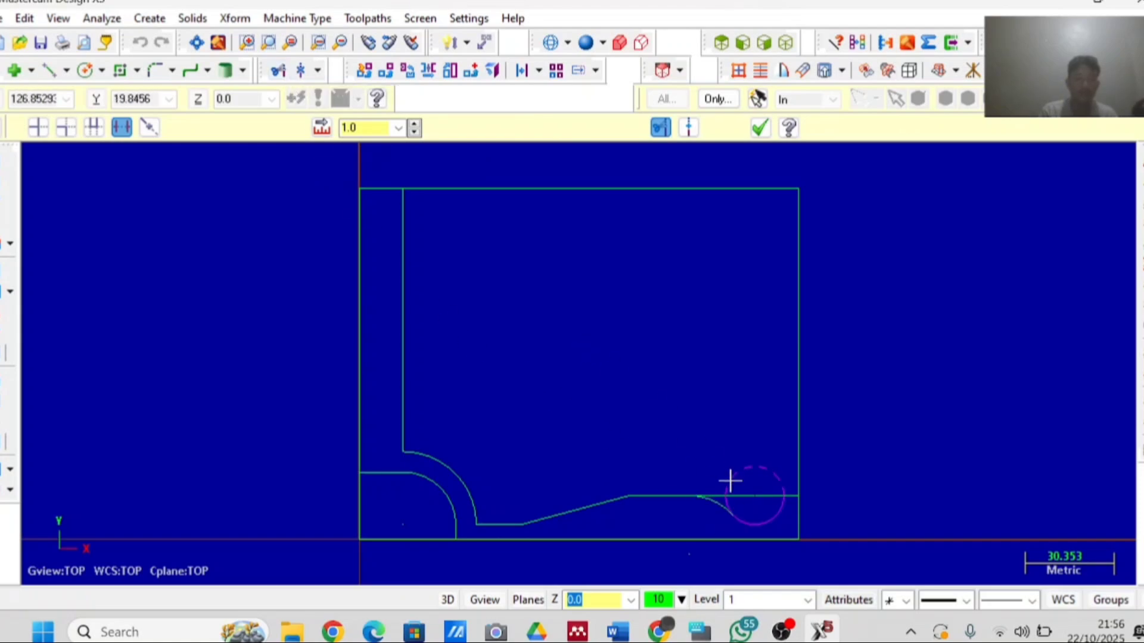
{"action": "scroll", "coordinate": [730, 480], "scroll_direction": "up", "scroll_amount": 1}
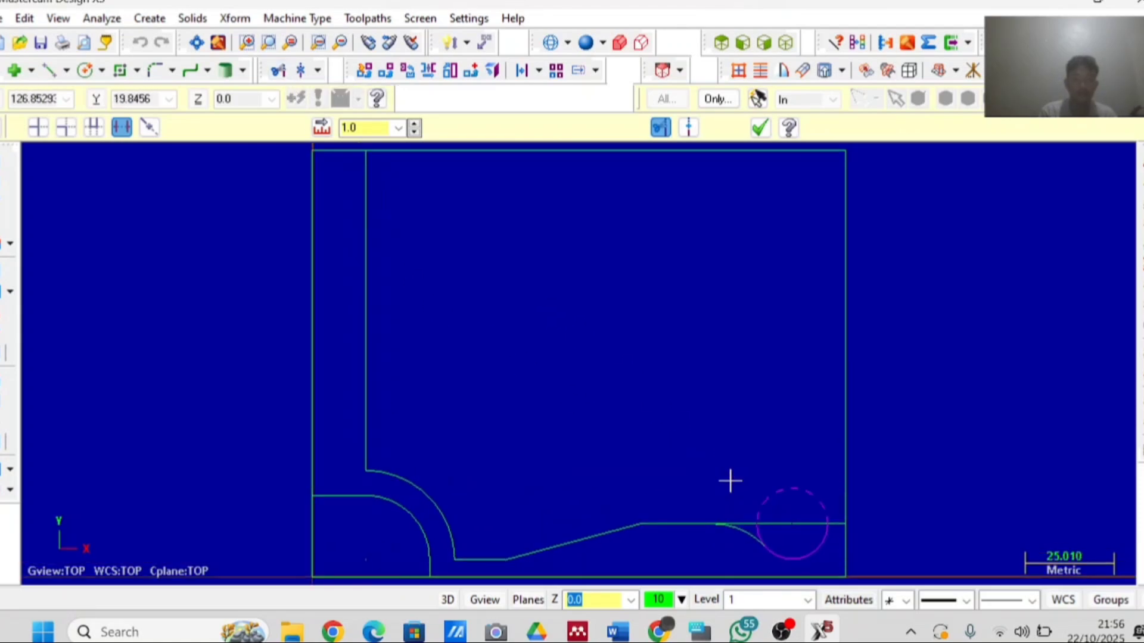
{"action": "left_click", "coordinate": [752, 525]}
{"action": "left_click", "coordinate": [793, 531]}
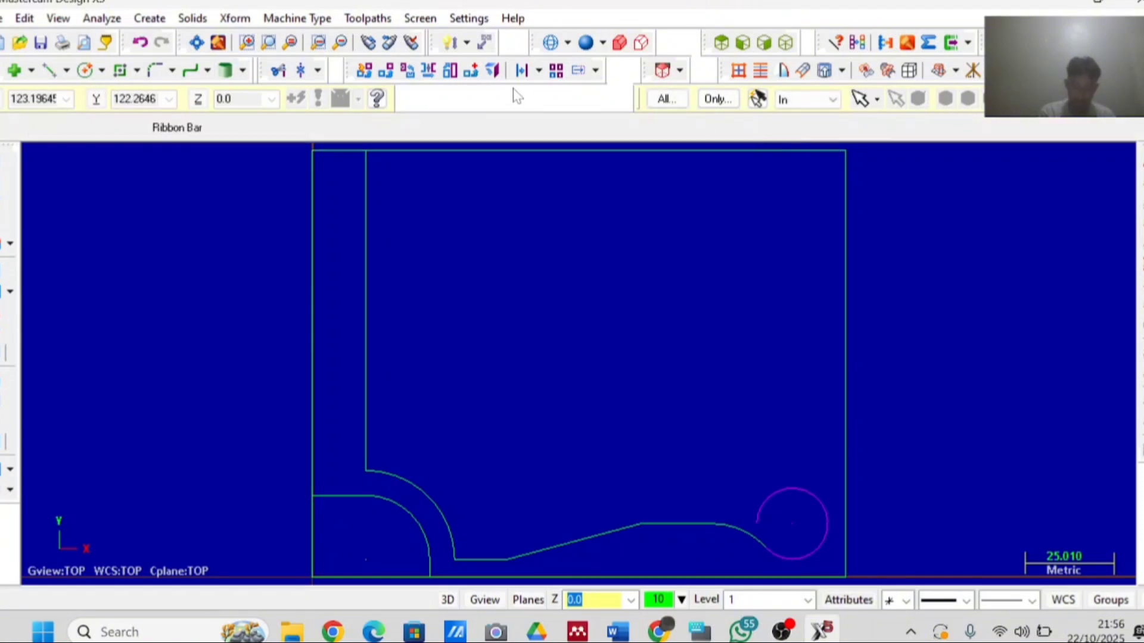
Mirror a copy of the circle, its fillet arc and the adjoining horizontal line about the axis through the midpoints of the rectangle's vertical sides
{"action": "left_click", "coordinate": [429, 73]}
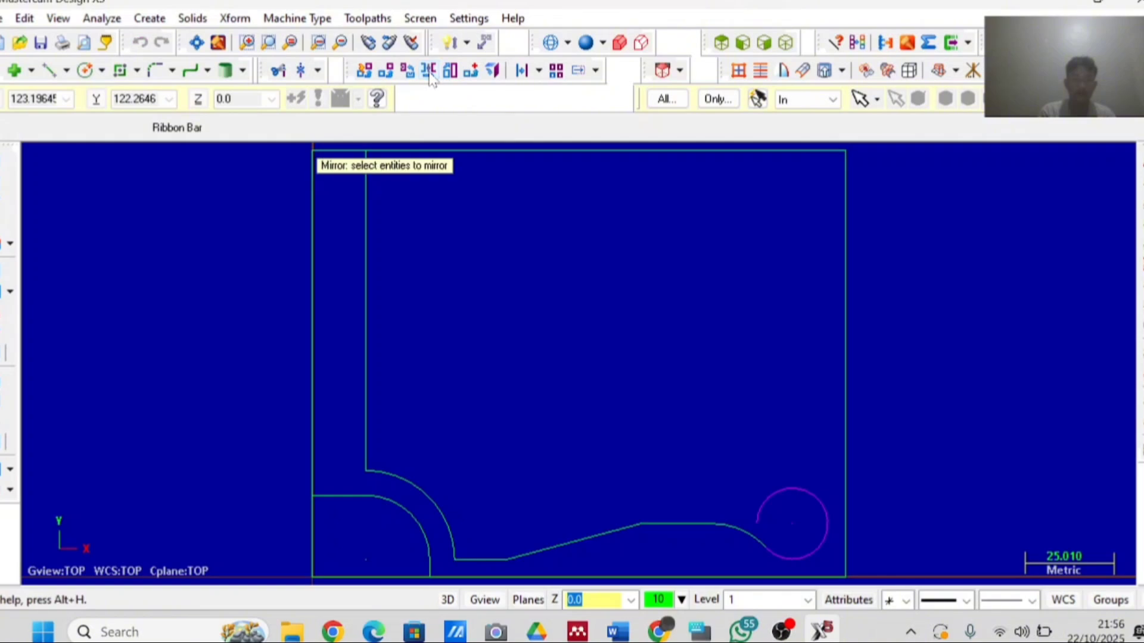
{"action": "left_click", "coordinate": [777, 506]}
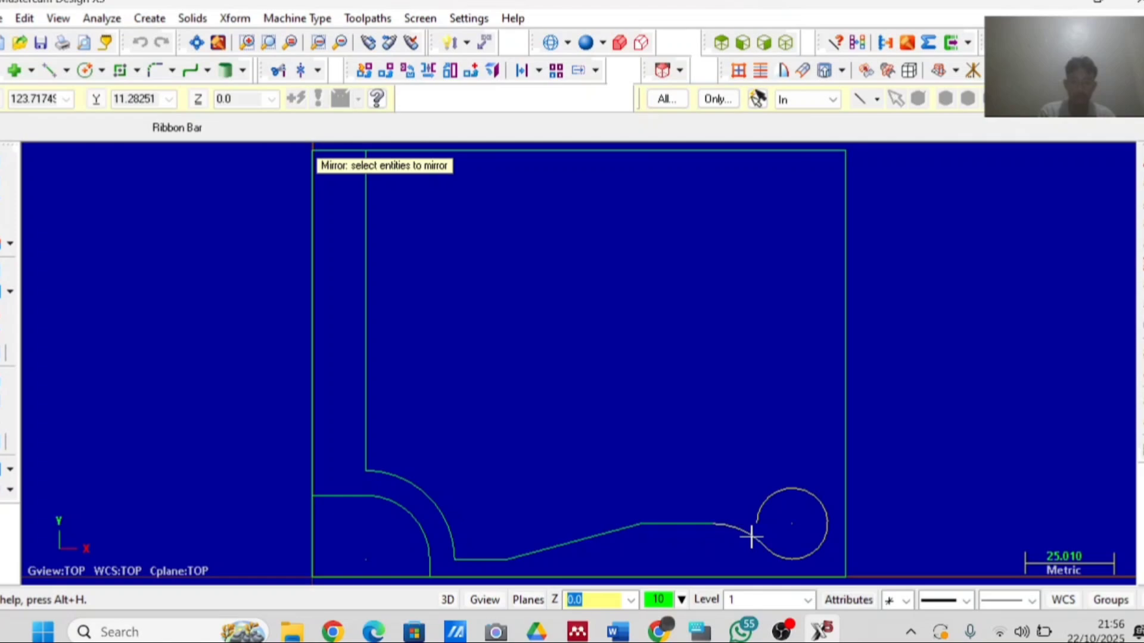
{"action": "left_click", "coordinate": [749, 537]}
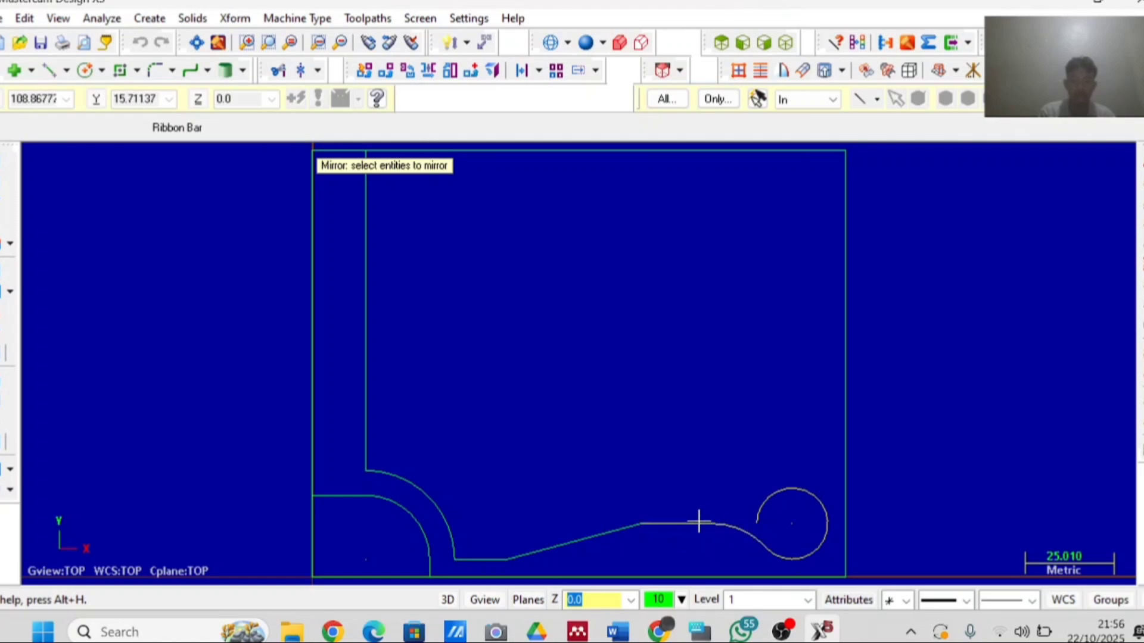
{"action": "left_click", "coordinate": [699, 523]}
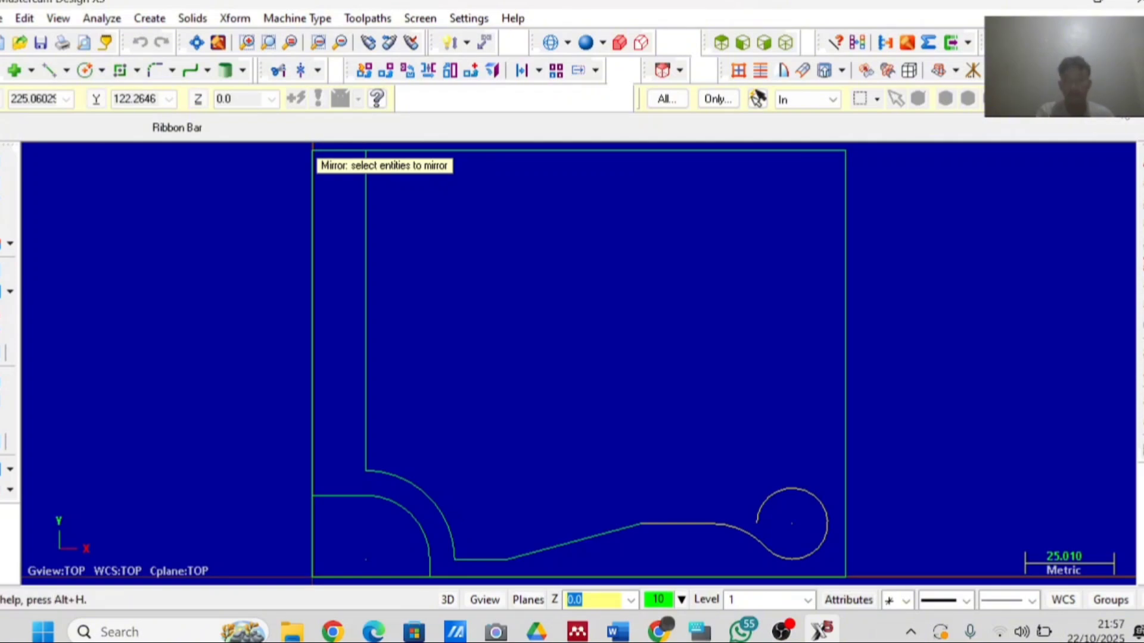
{"action": "left_click", "coordinate": [1092, 100]}
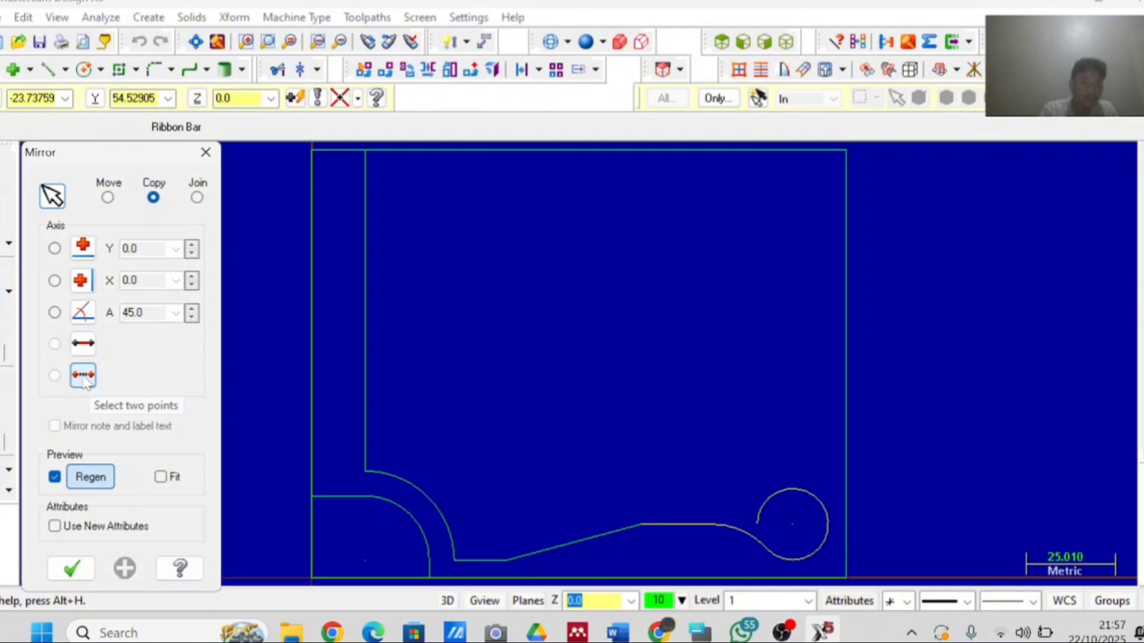
{"action": "left_click", "coordinate": [90, 382]}
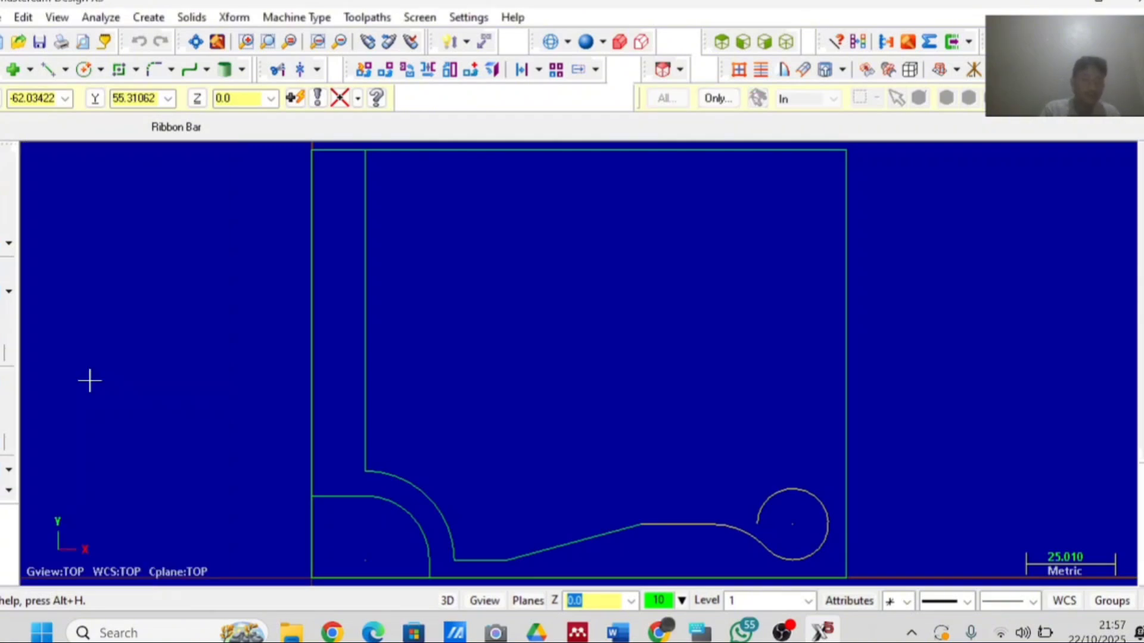
{"action": "left_click", "coordinate": [310, 366]}
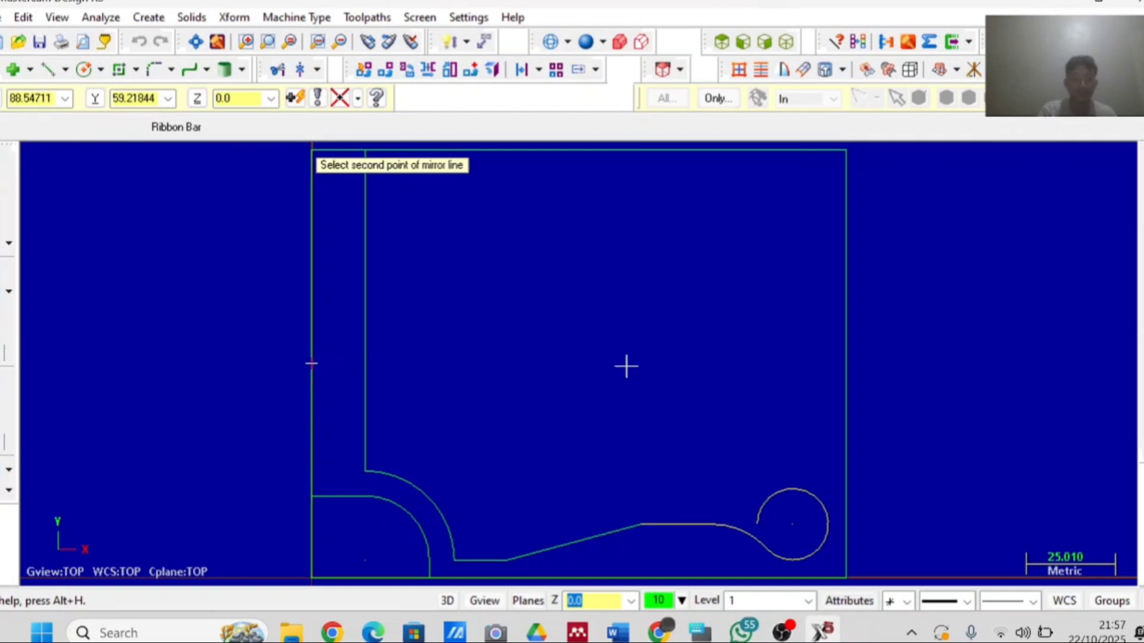
{"action": "left_click", "coordinate": [844, 363]}
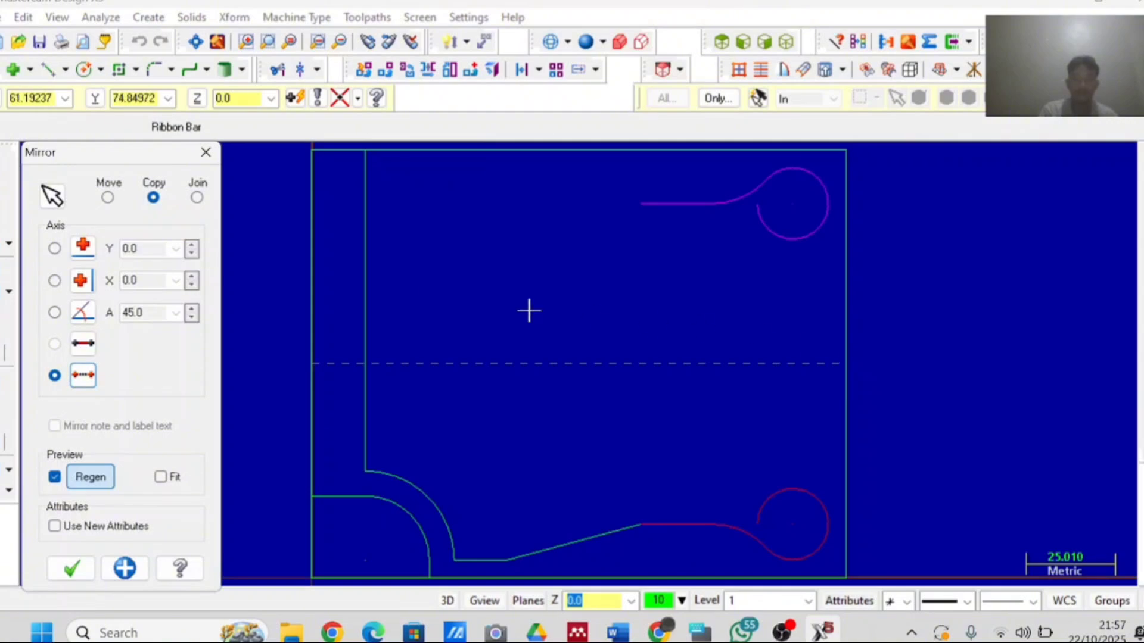
{"action": "left_click", "coordinate": [70, 568]}
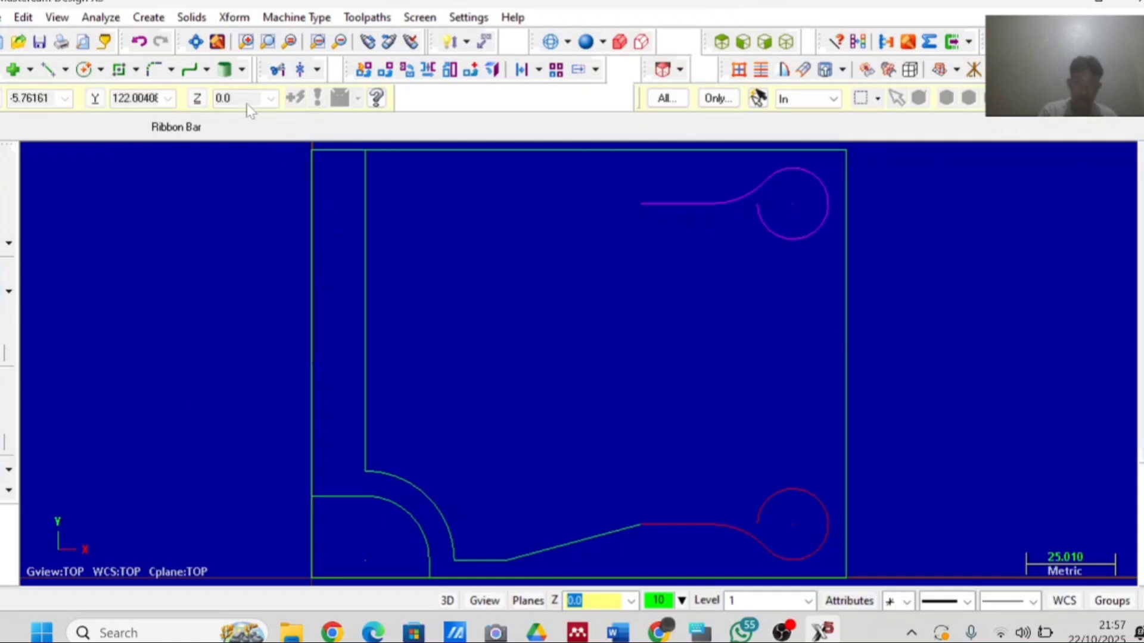
Connect the right sides of the two circles with a 75 mm radius fillet arc that curves inward into the rectangle
{"action": "left_click", "coordinate": [161, 75]}
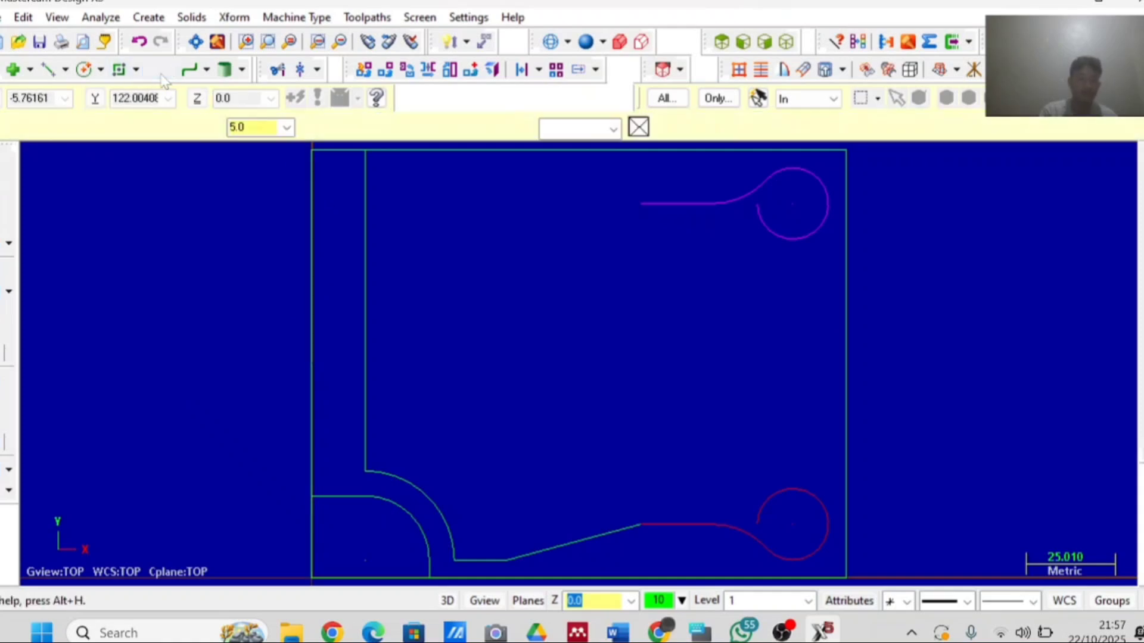
{"action": "double_click", "coordinate": [243, 128]}
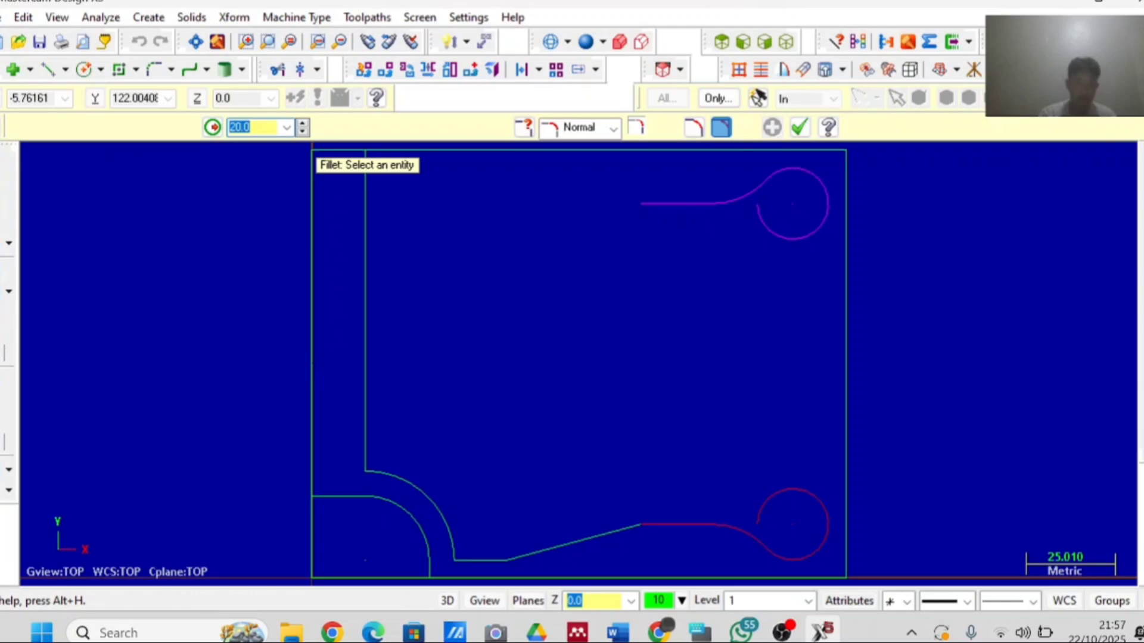
{"action": "type", "text": "75"}
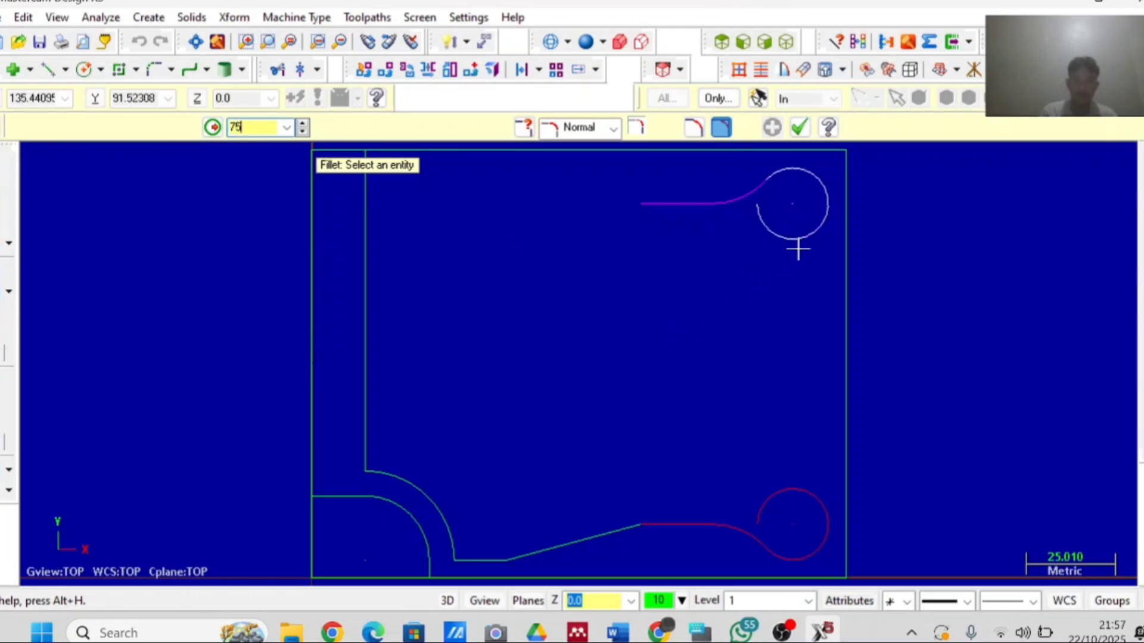
{"action": "left_click", "coordinate": [826, 233]}
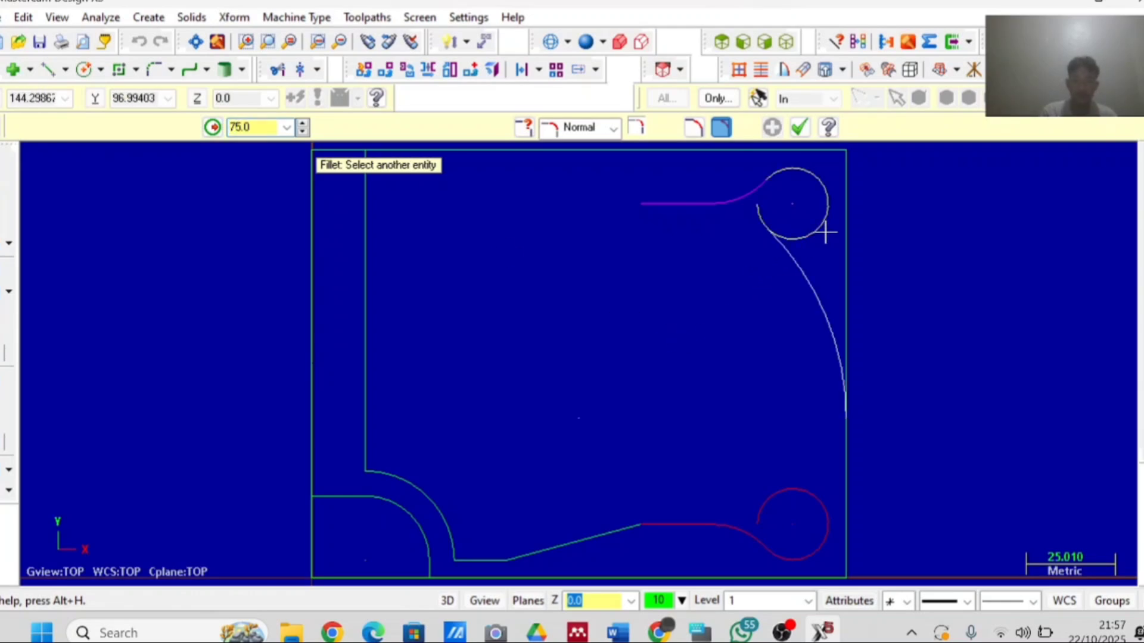
{"action": "left_click", "coordinate": [788, 480]}
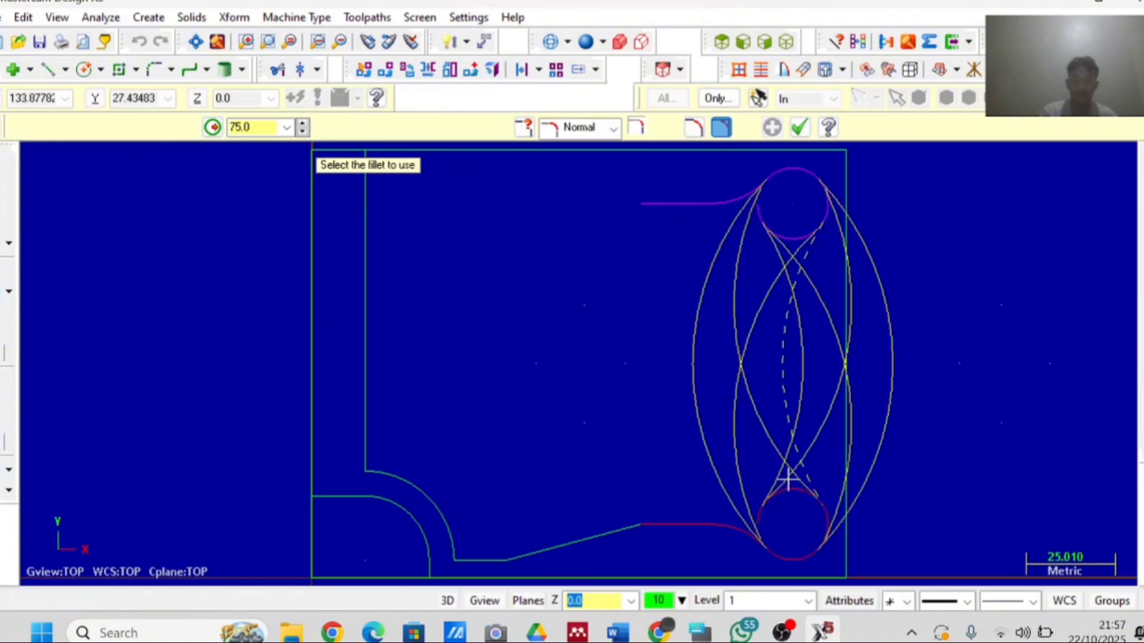
{"action": "left_click", "coordinate": [782, 391]}
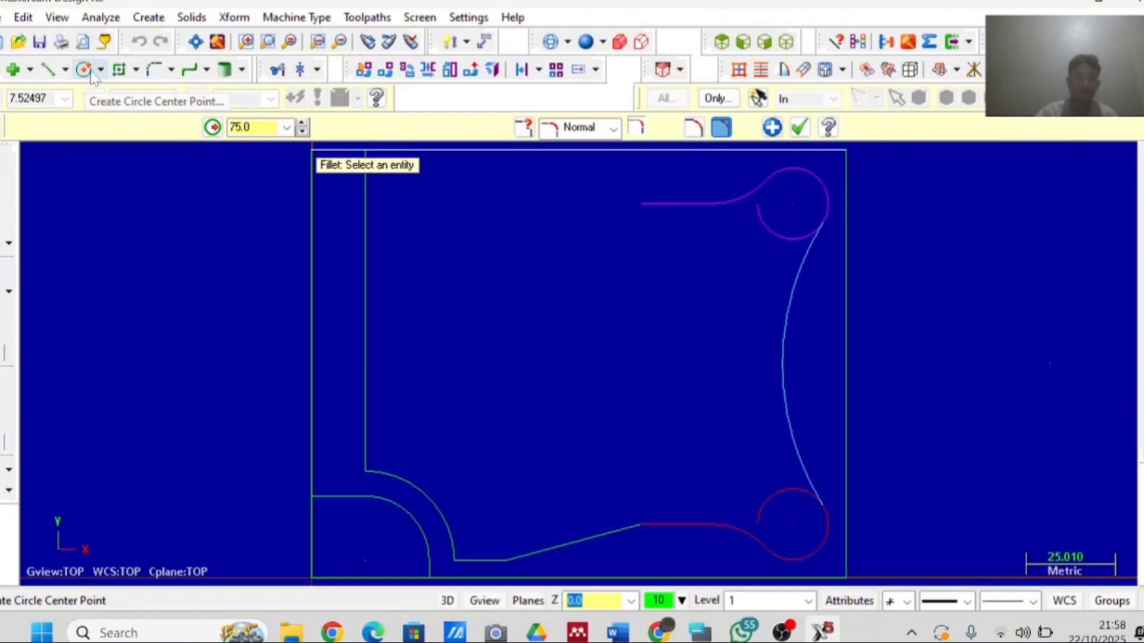
{"action": "left_click", "coordinate": [799, 127]}
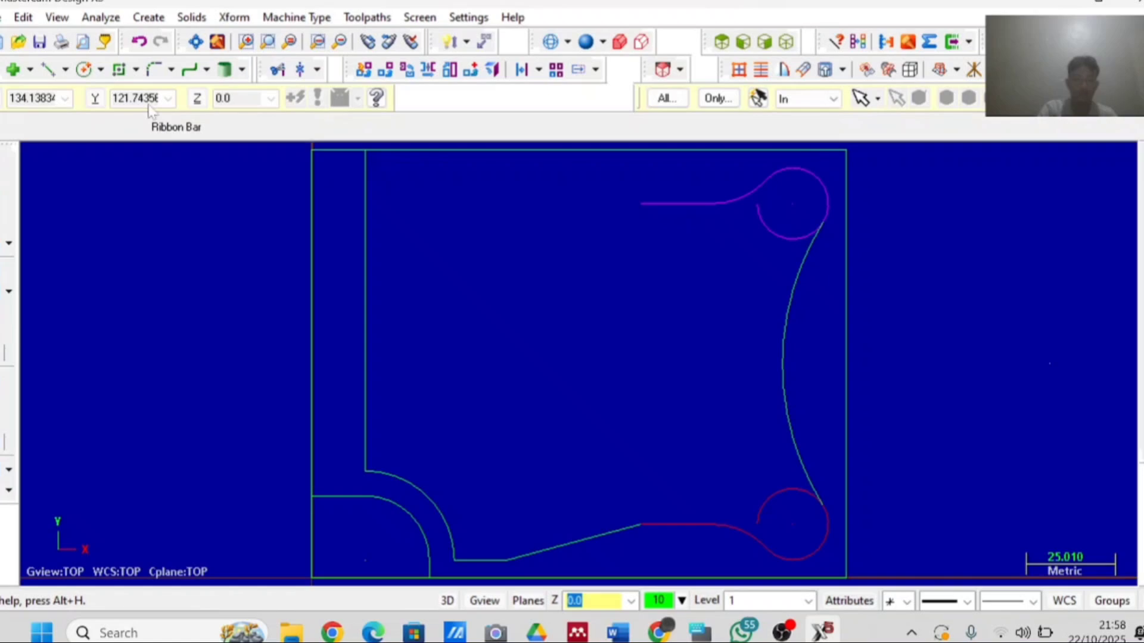
Draw a circle with a 60 mm radius centred on the rectangle's lower-left corner
{"action": "left_click", "coordinate": [89, 71]}
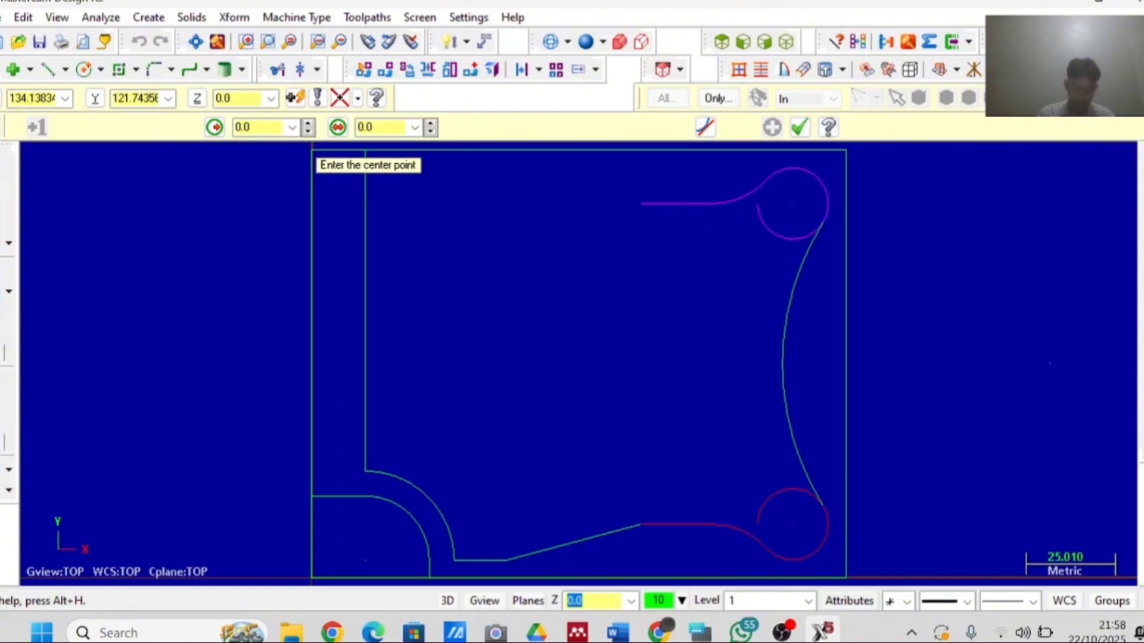
{"action": "key", "text": "r"}
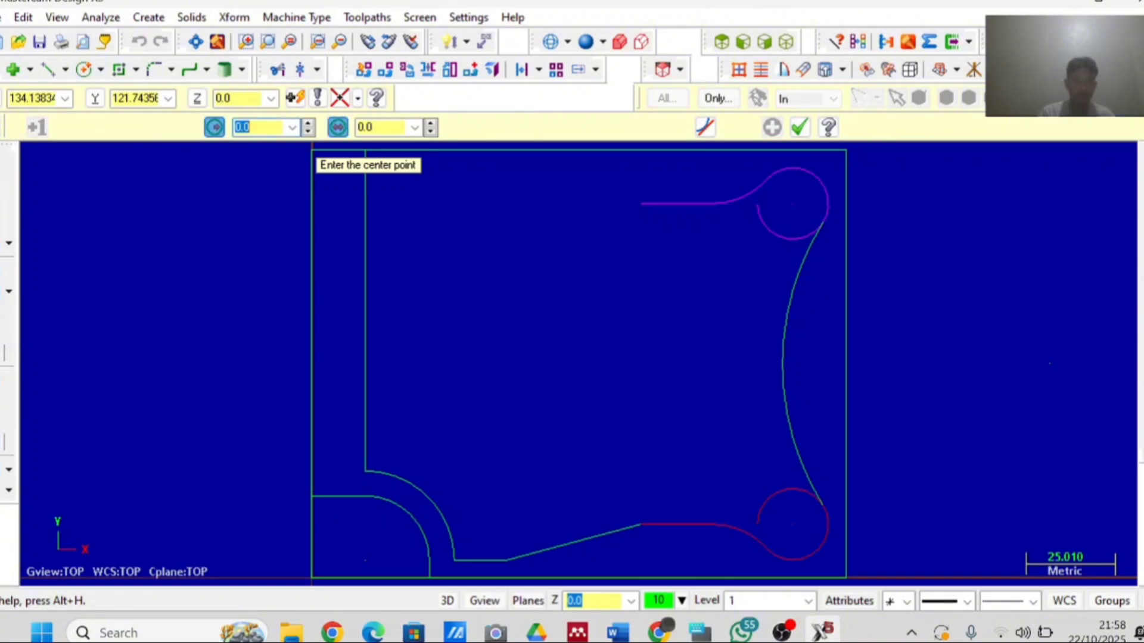
{"action": "type", "text": "60"}
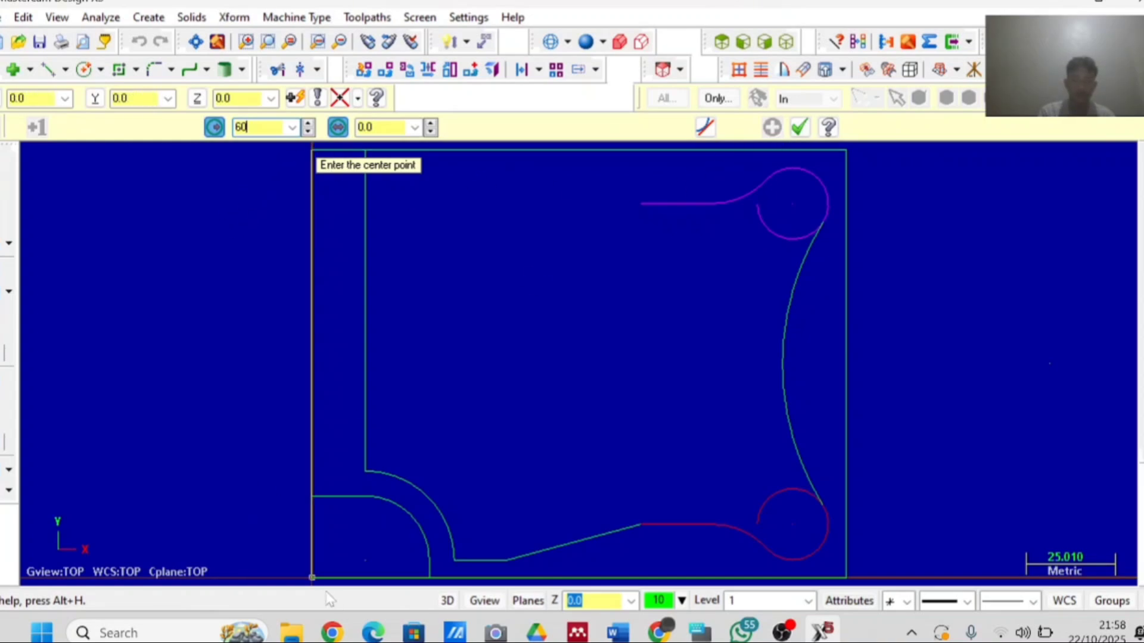
{"action": "left_click", "coordinate": [313, 578]}
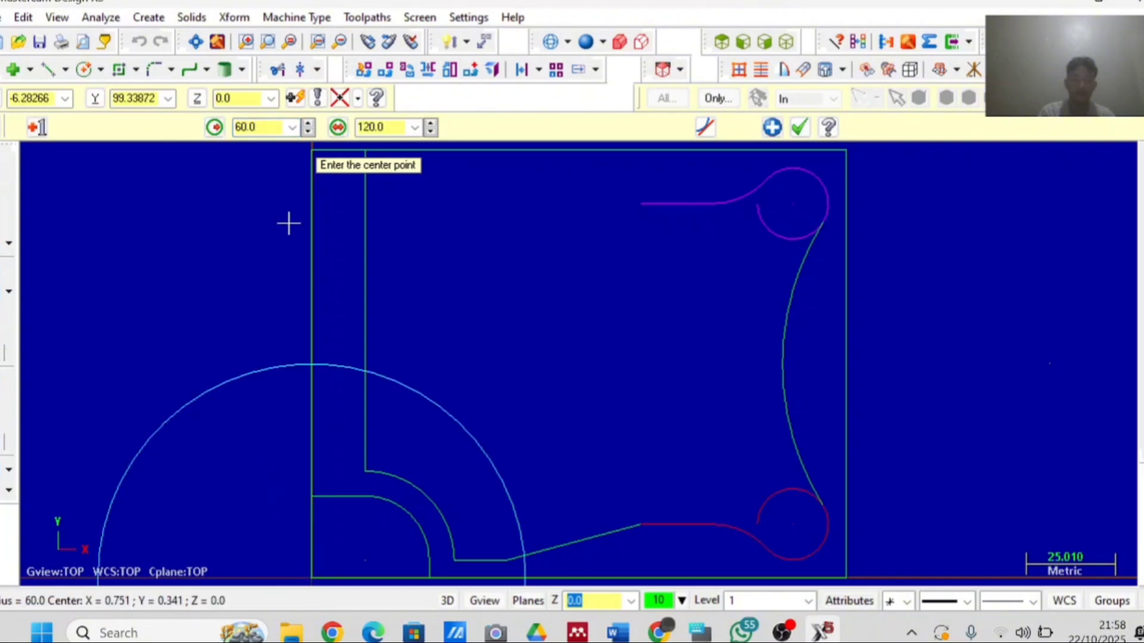
Move the 60 mm radius circle by 75 mm in X and 160 mm in Y
{"action": "left_click", "coordinate": [386, 71]}
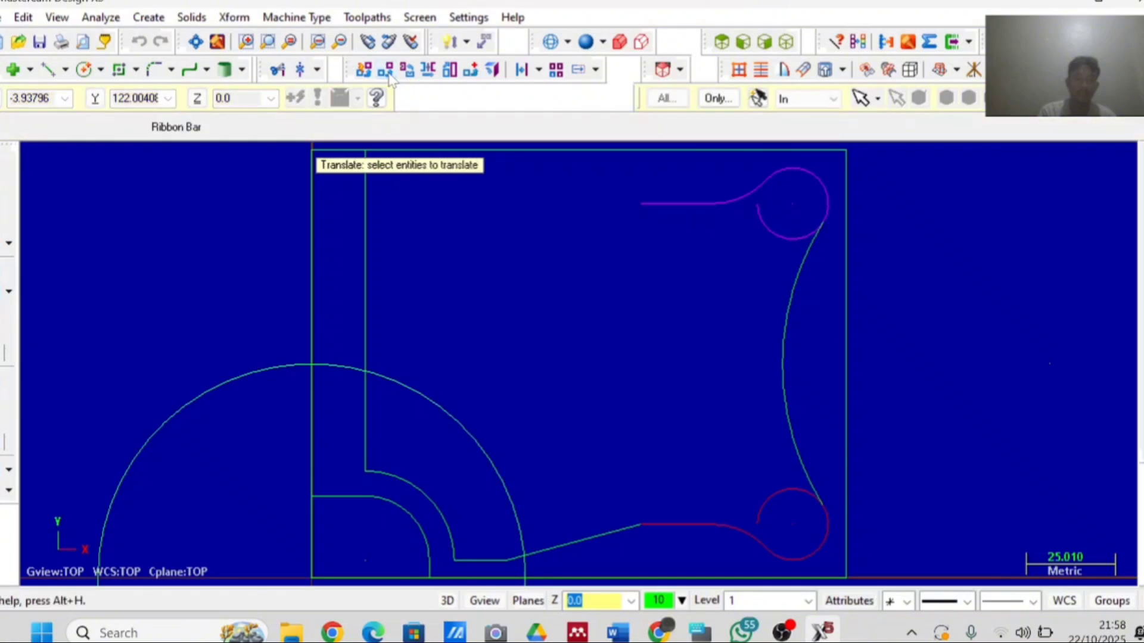
{"action": "left_click", "coordinate": [226, 374]}
{"action": "key", "text": "Return"}
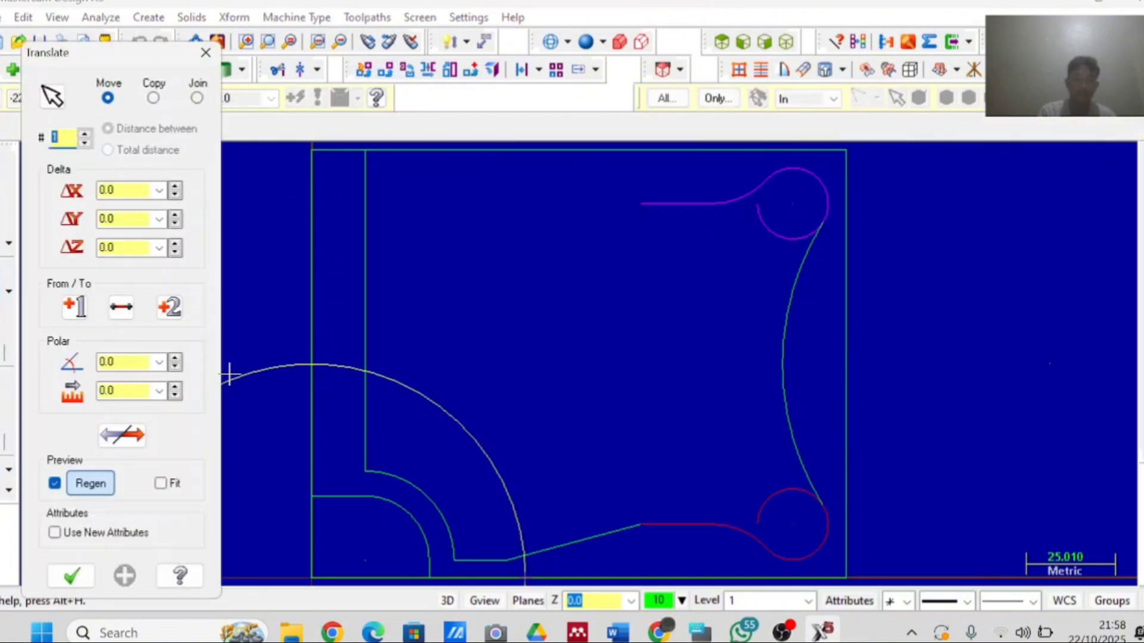
{"action": "key", "text": "Tab"}
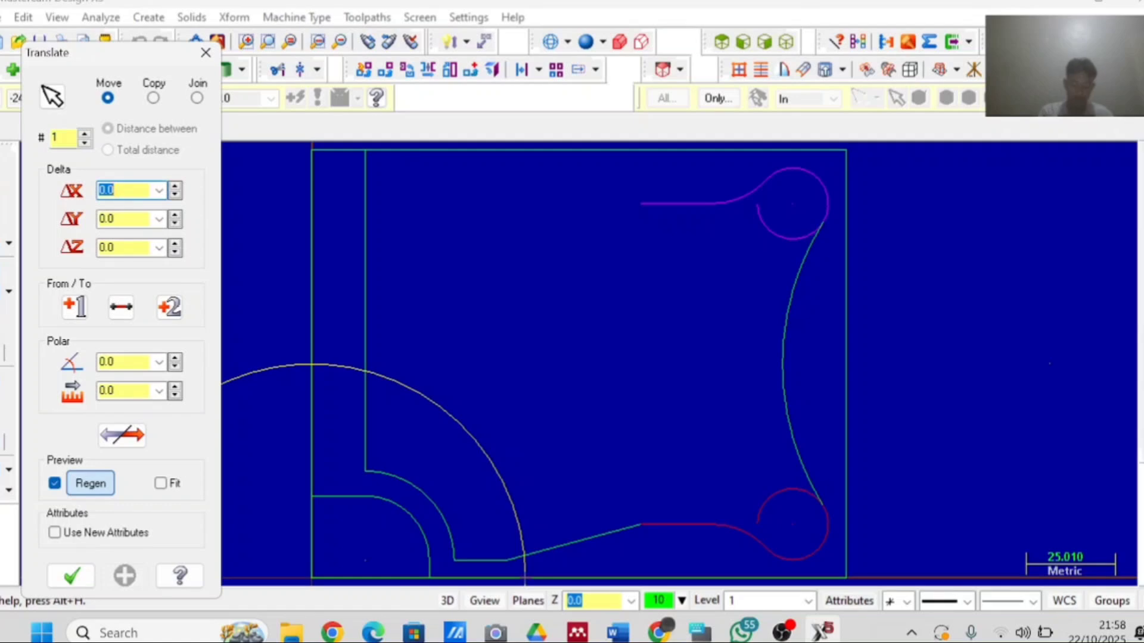
{"action": "type", "text": "75"}
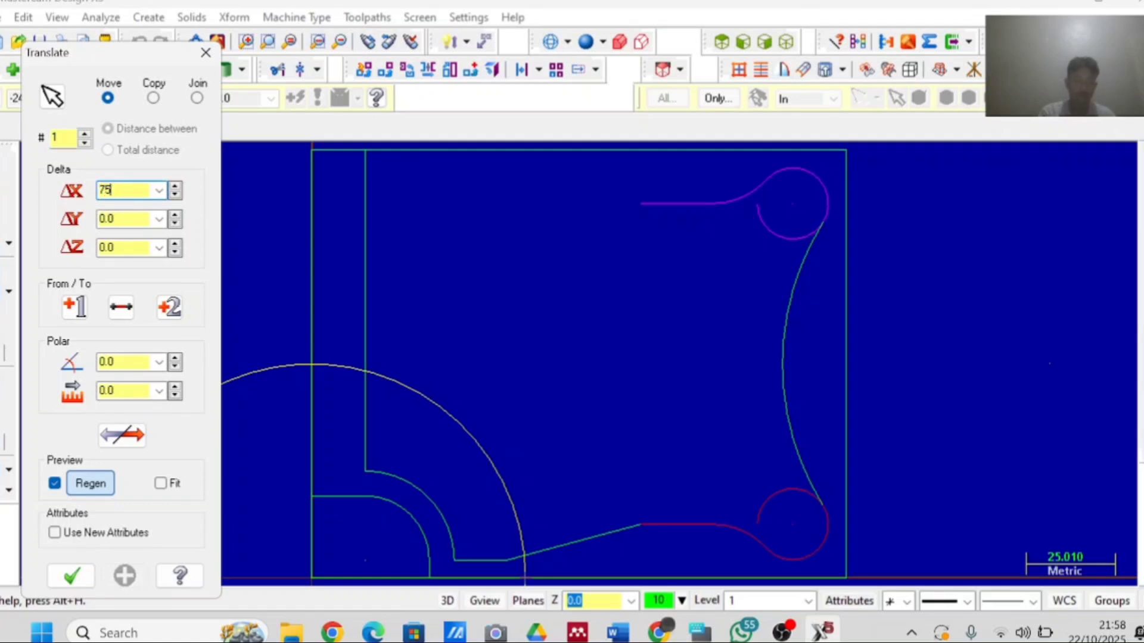
{"action": "key", "text": "Tab"}
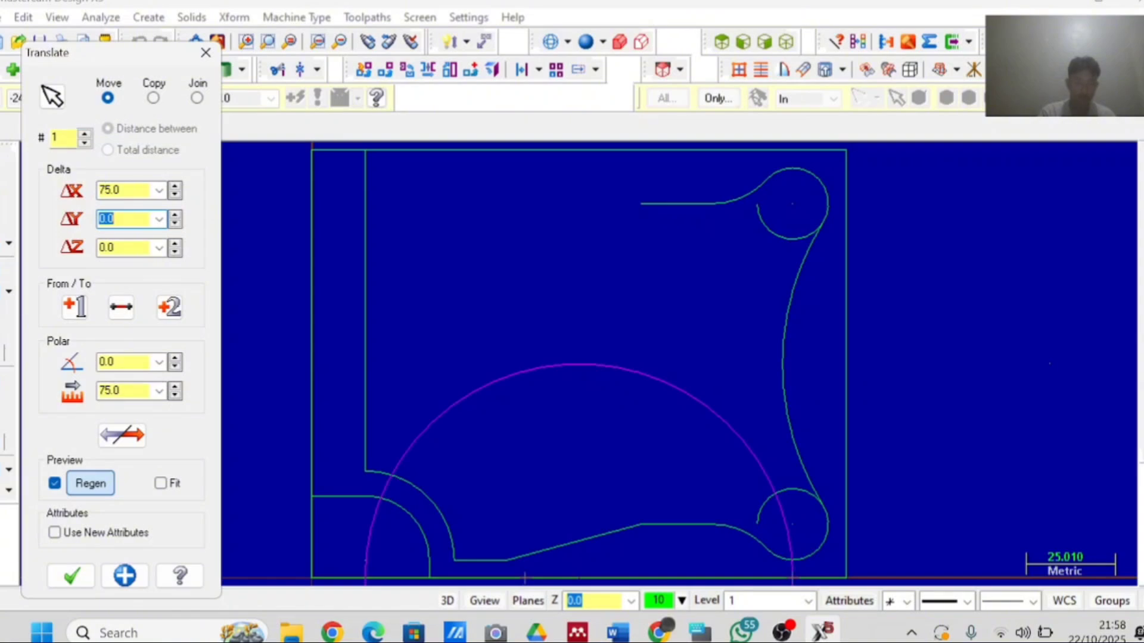
{"action": "type", "text": "1"}
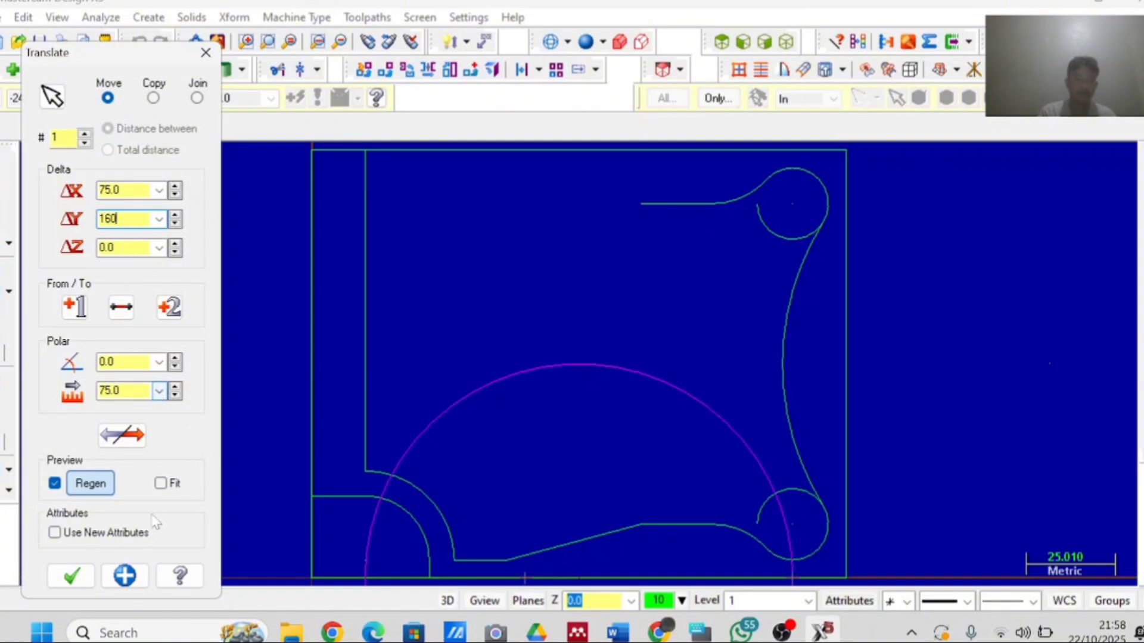
{"action": "type", "text": "60"}
{"action": "left_click", "coordinate": [71, 585]}
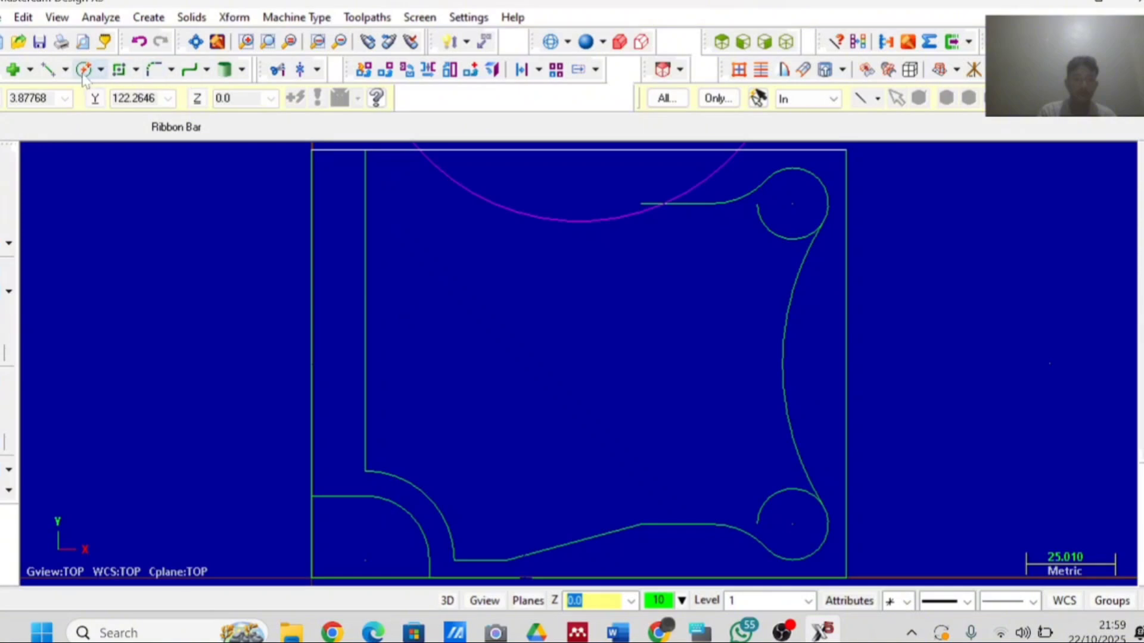
Offset a copy of the rectangle's upper side 5 mm inward
{"action": "left_click", "coordinate": [522, 71]}
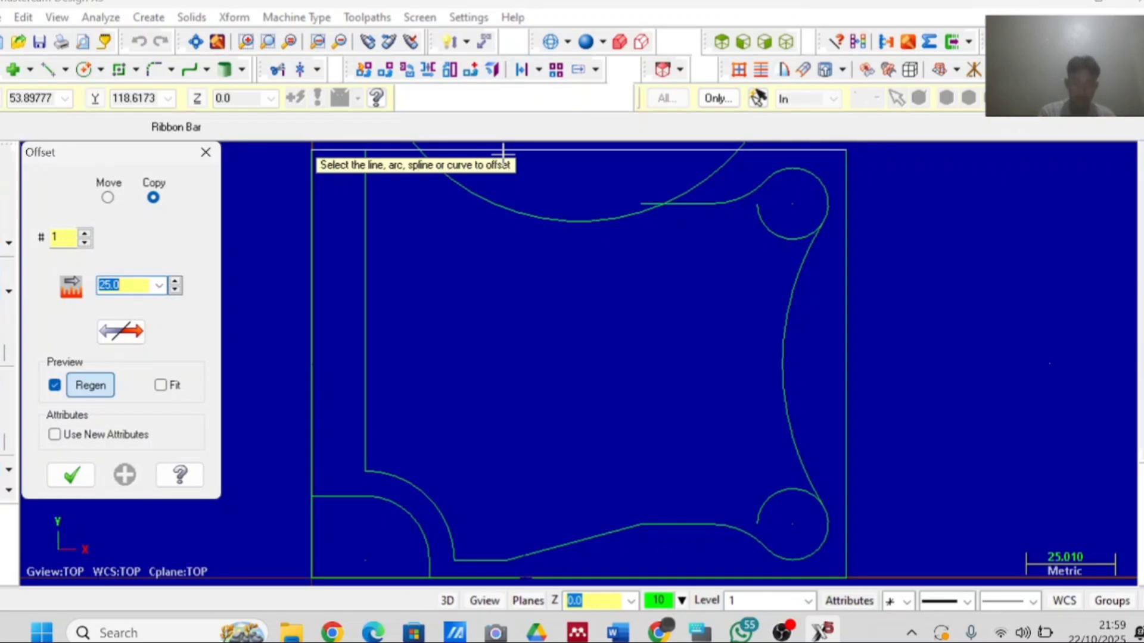
{"action": "left_click", "coordinate": [504, 151]}
{"action": "left_click", "coordinate": [492, 204]}
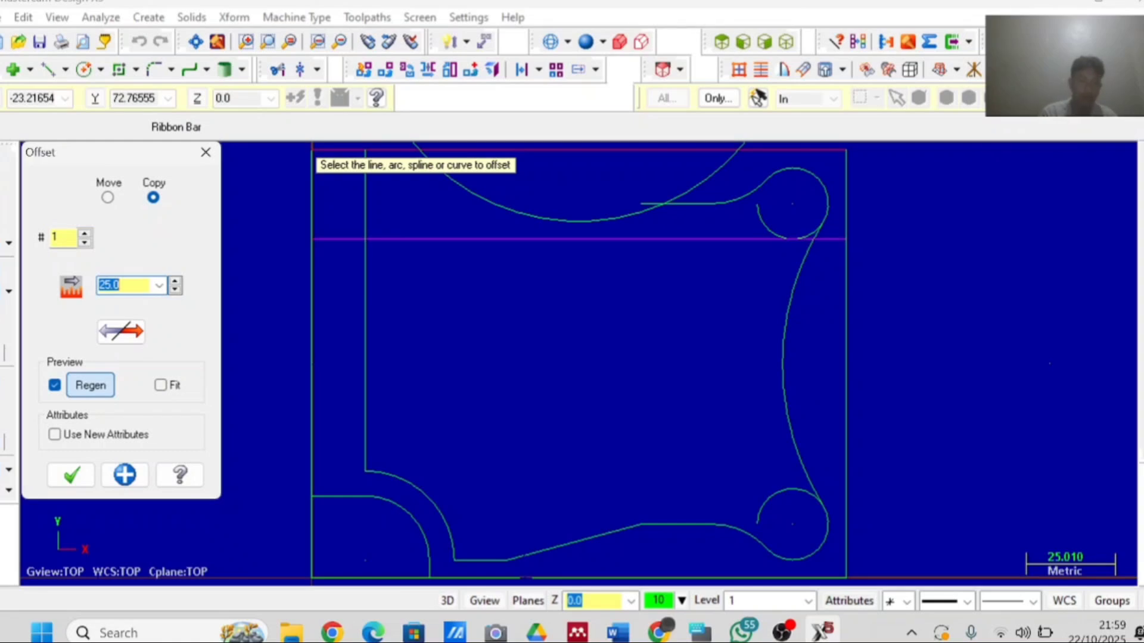
{"action": "type", "text": "5"}
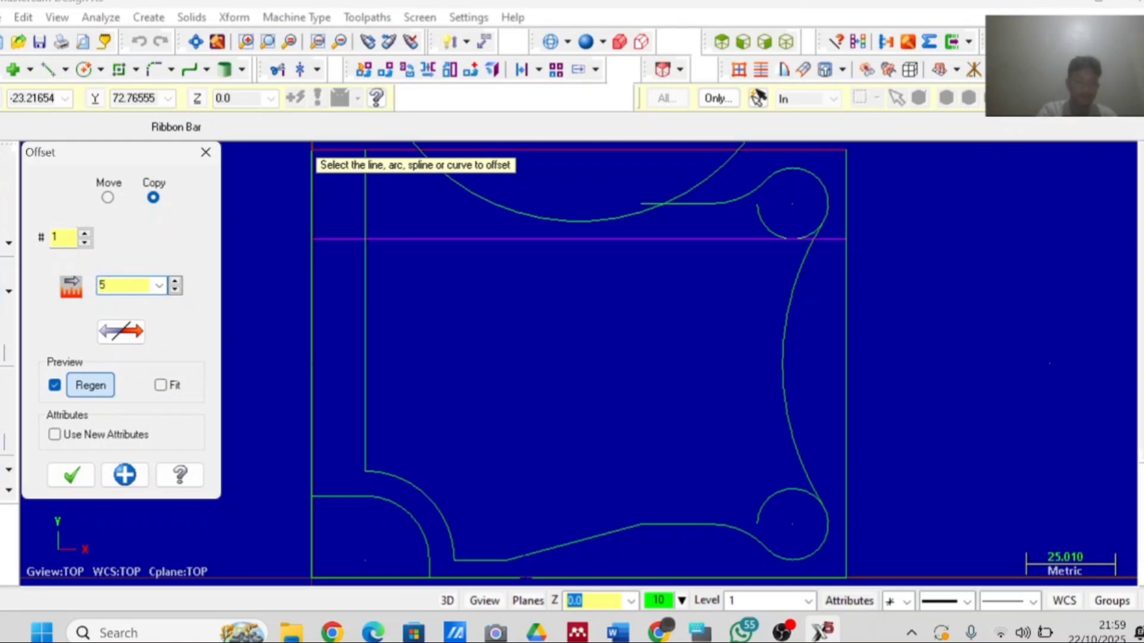
{"action": "left_click", "coordinate": [70, 477]}
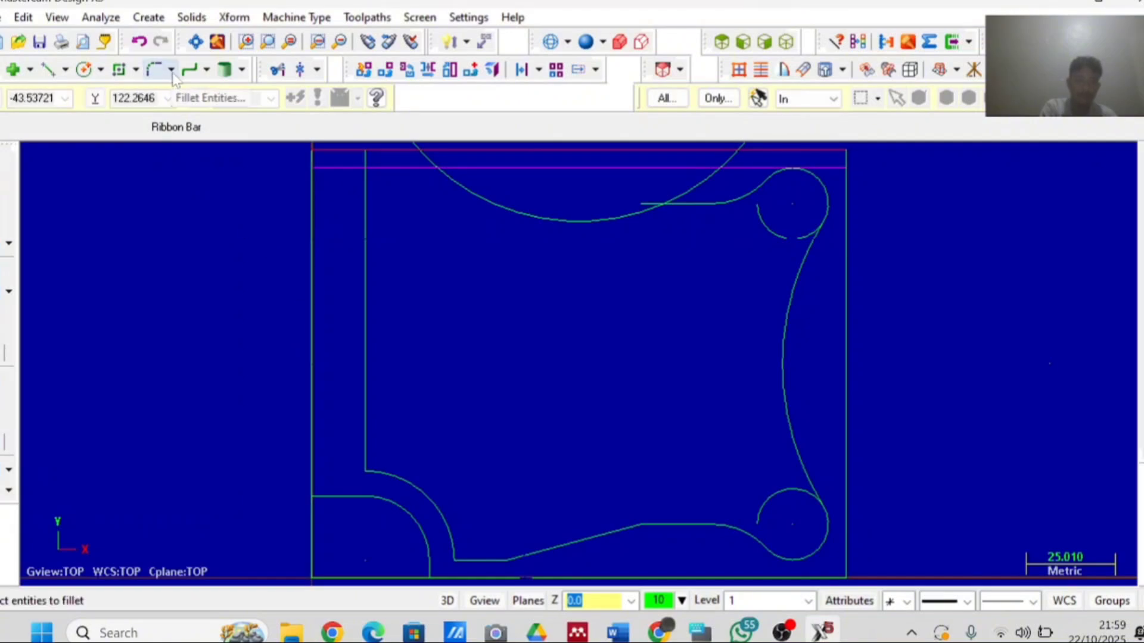
Chamfer the corner between the left vertical offset line and the upper offset line with a 10 mm single distance
{"action": "left_click", "coordinate": [171, 70]}
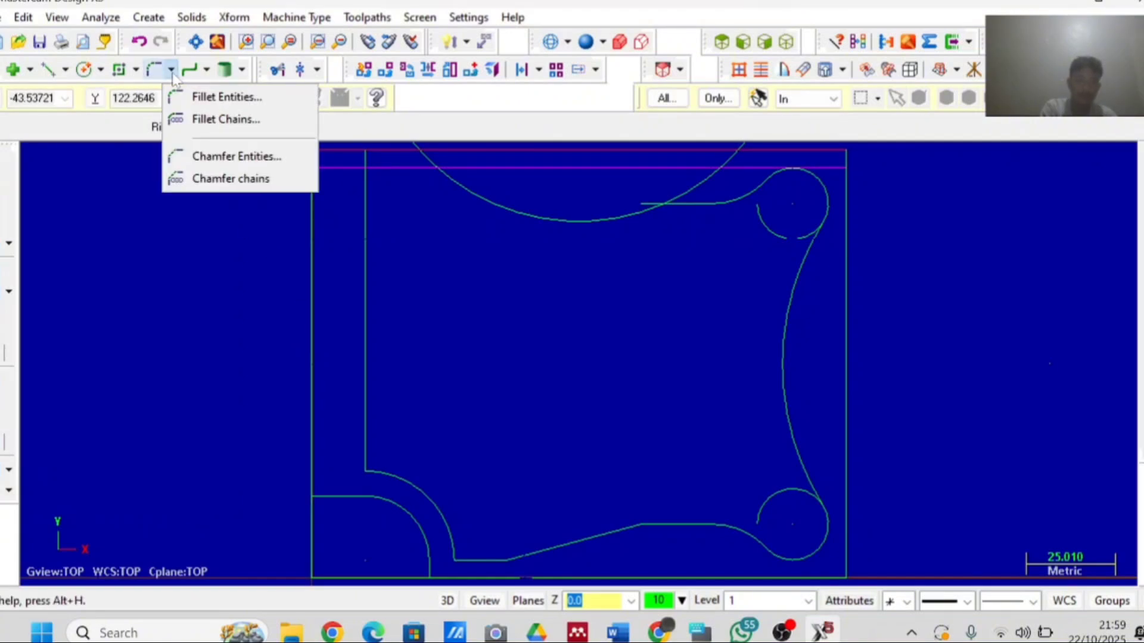
{"action": "left_click", "coordinate": [186, 158]}
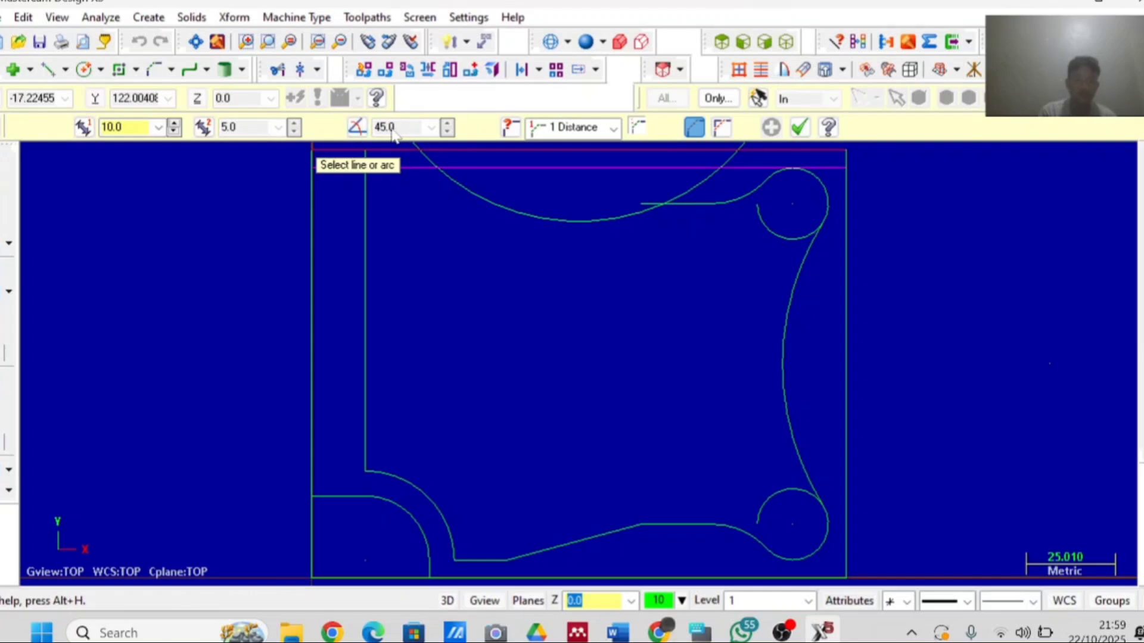
{"action": "left_click", "coordinate": [366, 187]}
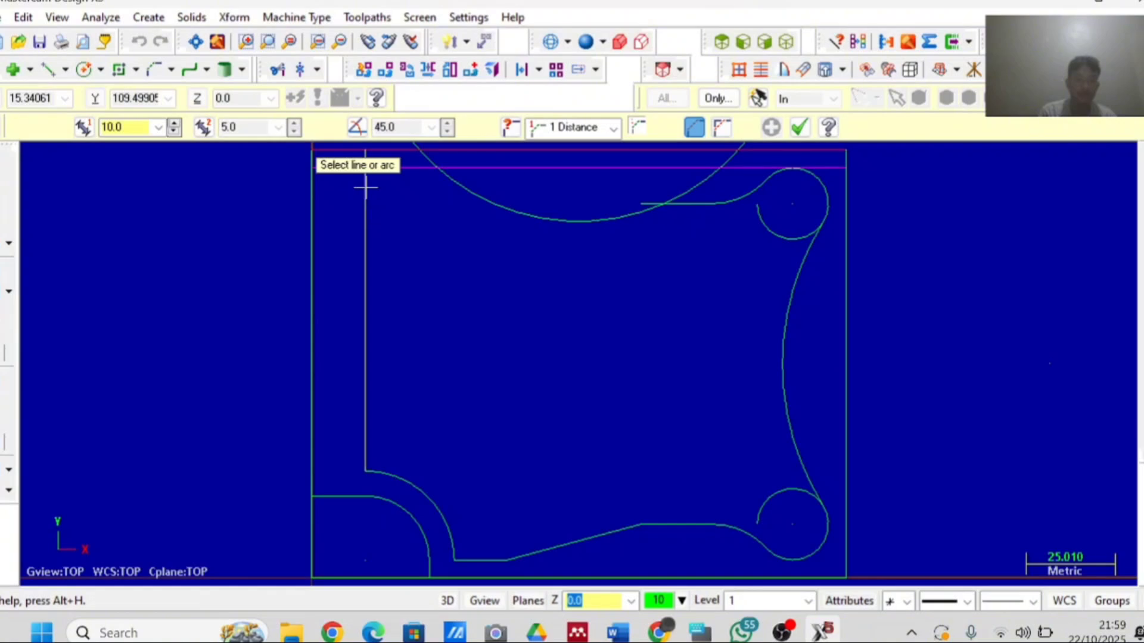
{"action": "left_click", "coordinate": [411, 169]}
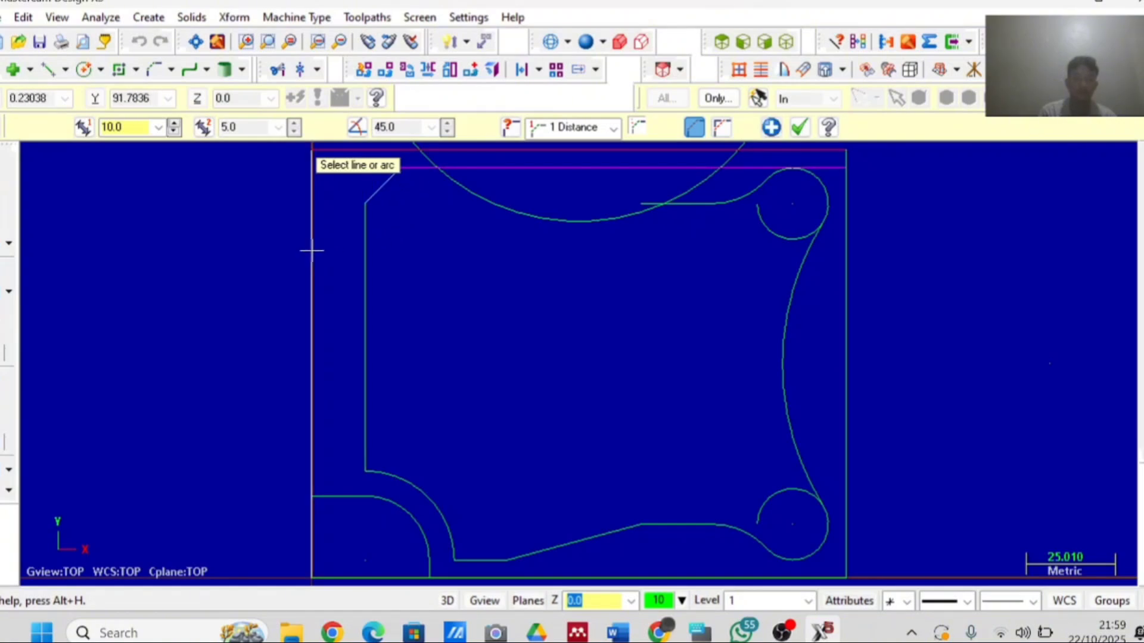
{"action": "left_click", "coordinate": [800, 138]}
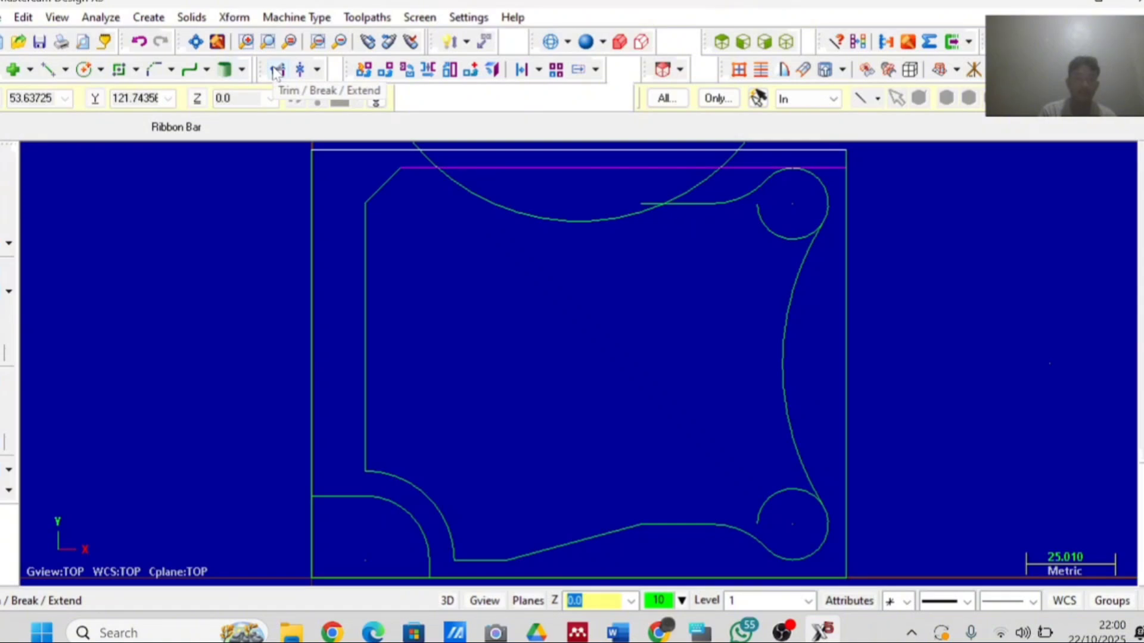
Trim the upper offset line to the right of the large circle's left crossing, and the circle's arc between that line and the mirrored horizontal line
{"action": "left_click", "coordinate": [277, 70]}
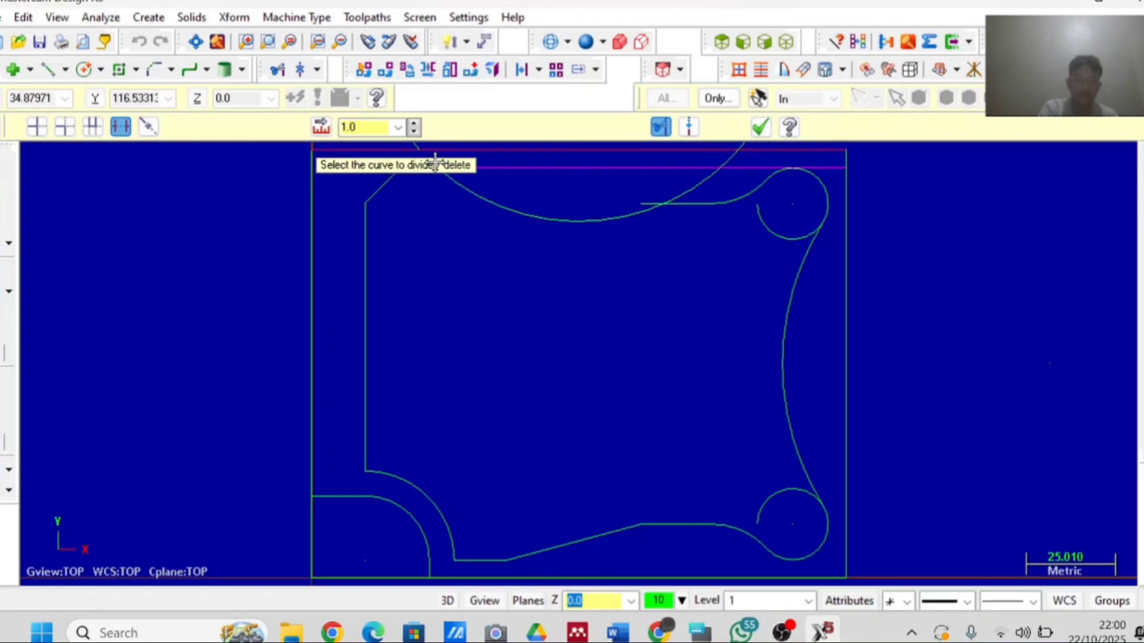
{"action": "left_click", "coordinate": [524, 167]}
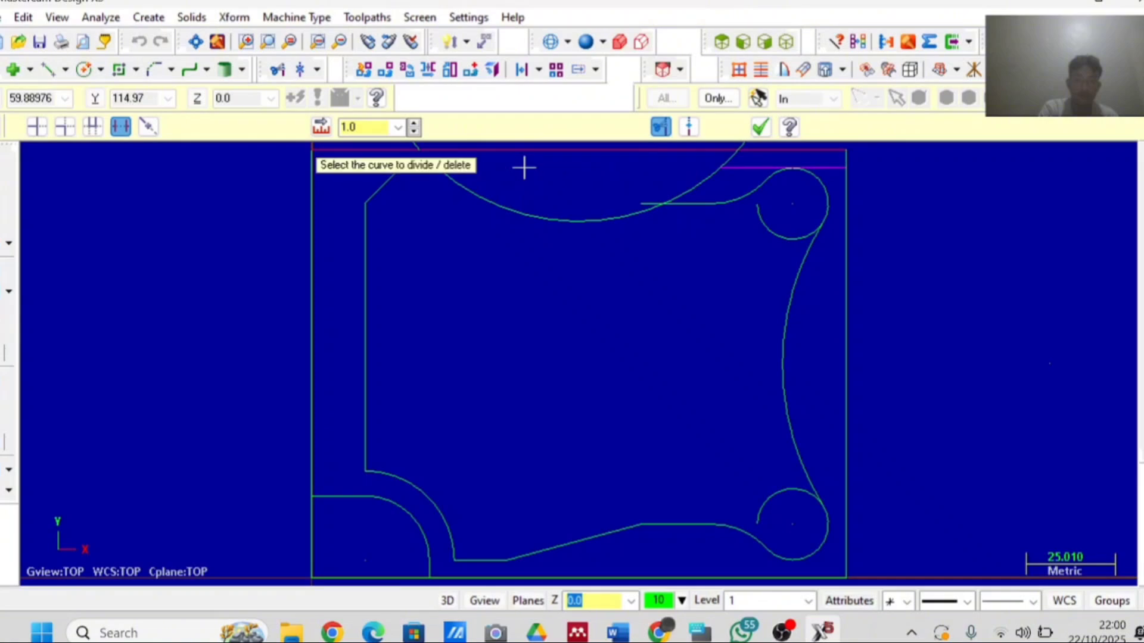
{"action": "left_click", "coordinate": [695, 190]}
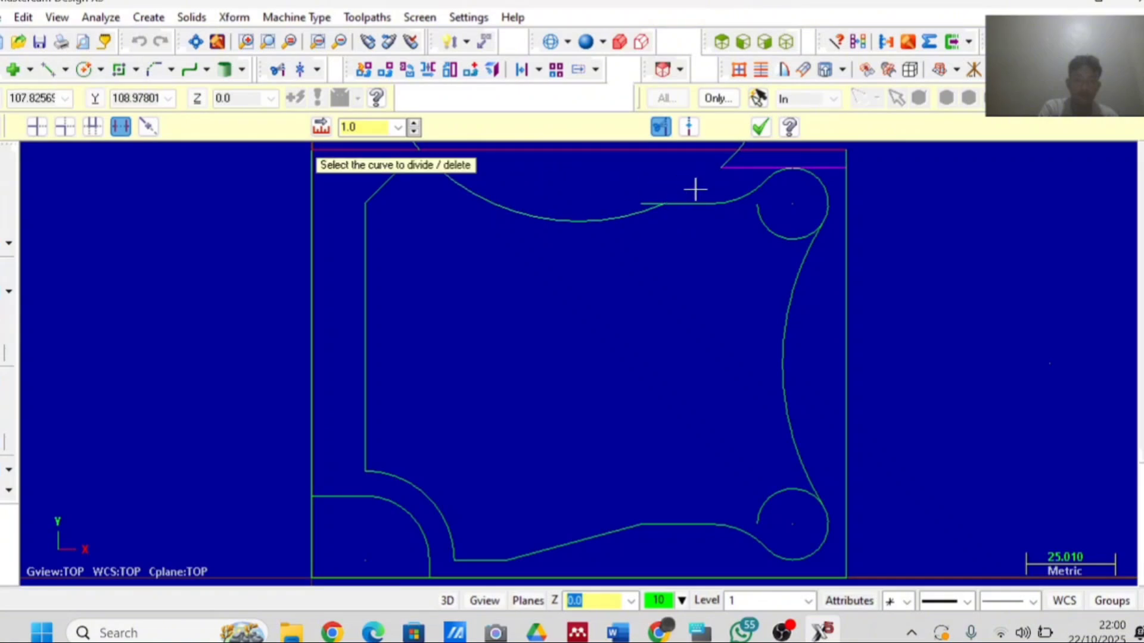
{"action": "left_click", "coordinate": [741, 173]}
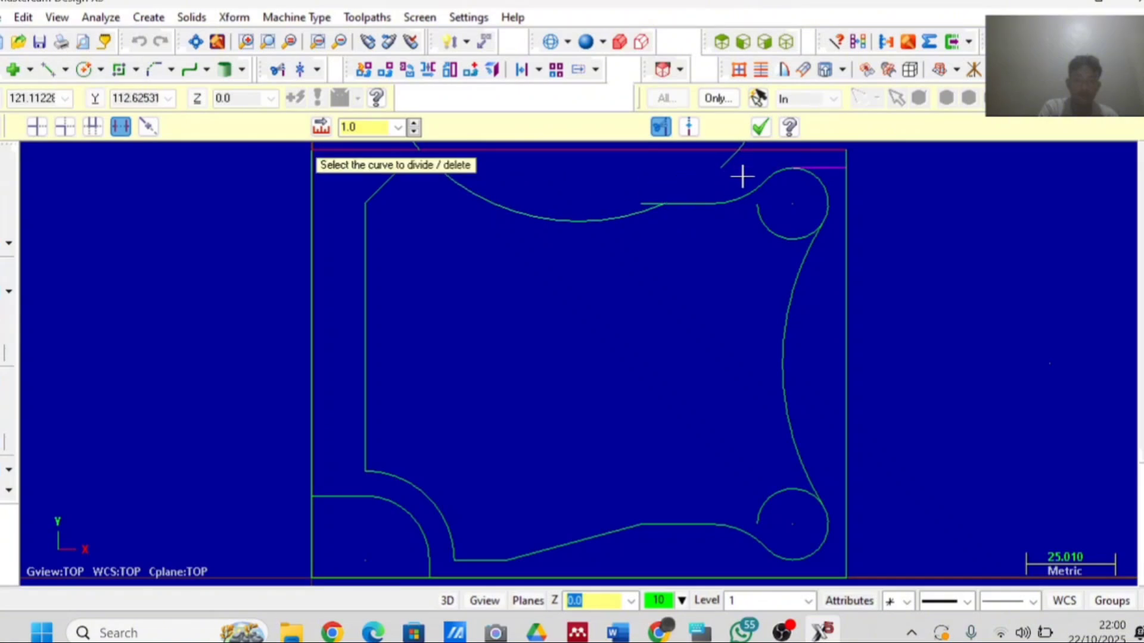
{"action": "left_click", "coordinate": [831, 169]}
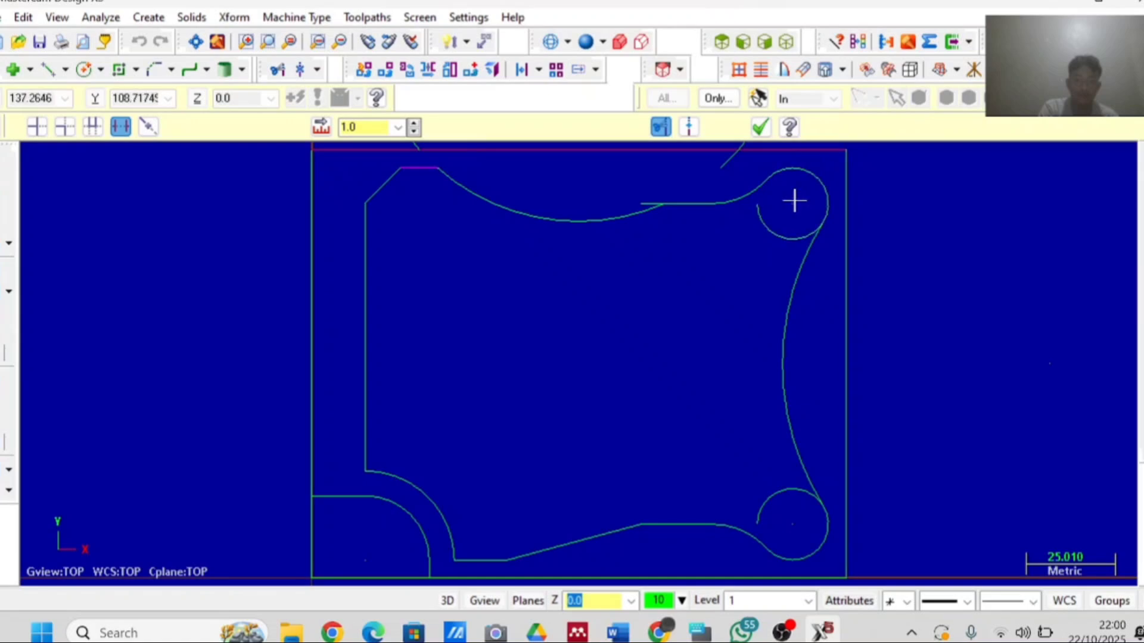
Trim the inner arcs of both small circles, the mirrored horizontal line's overhang and the large circle's remainder above the profile
{"action": "left_click", "coordinate": [758, 217]}
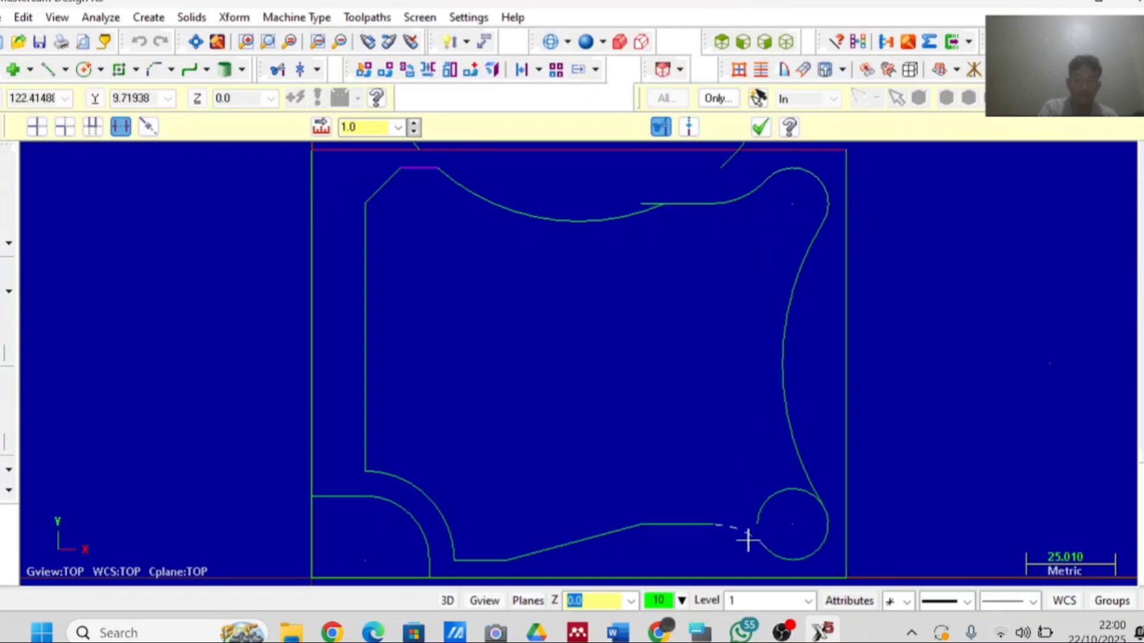
{"action": "left_click", "coordinate": [768, 498]}
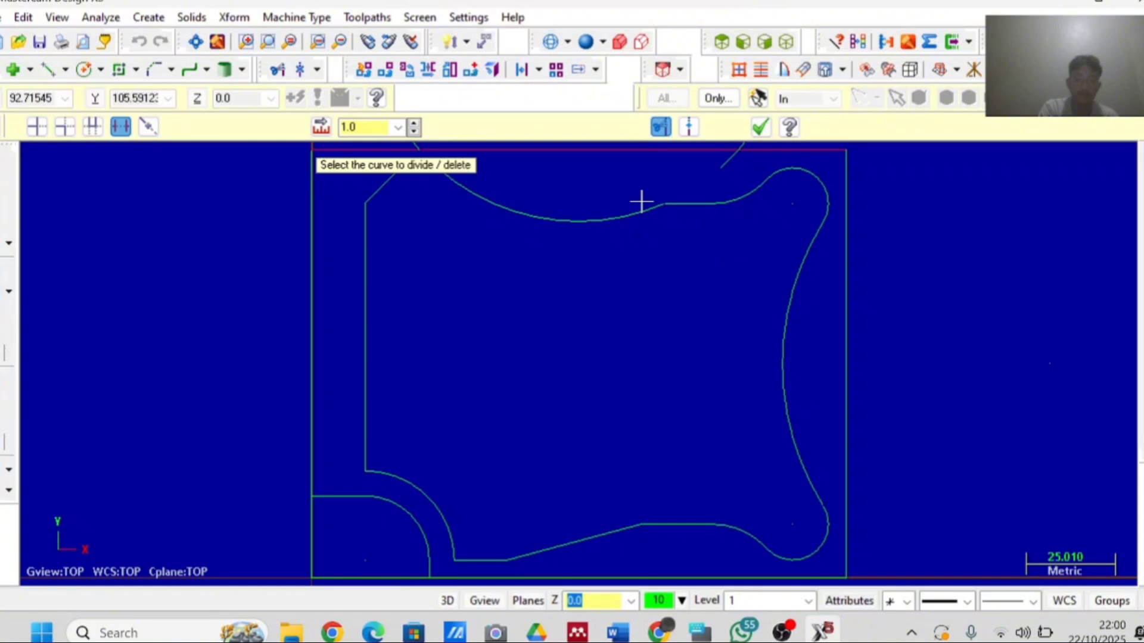
{"action": "scroll", "coordinate": [642, 201], "scroll_direction": "down", "scroll_amount": 2}
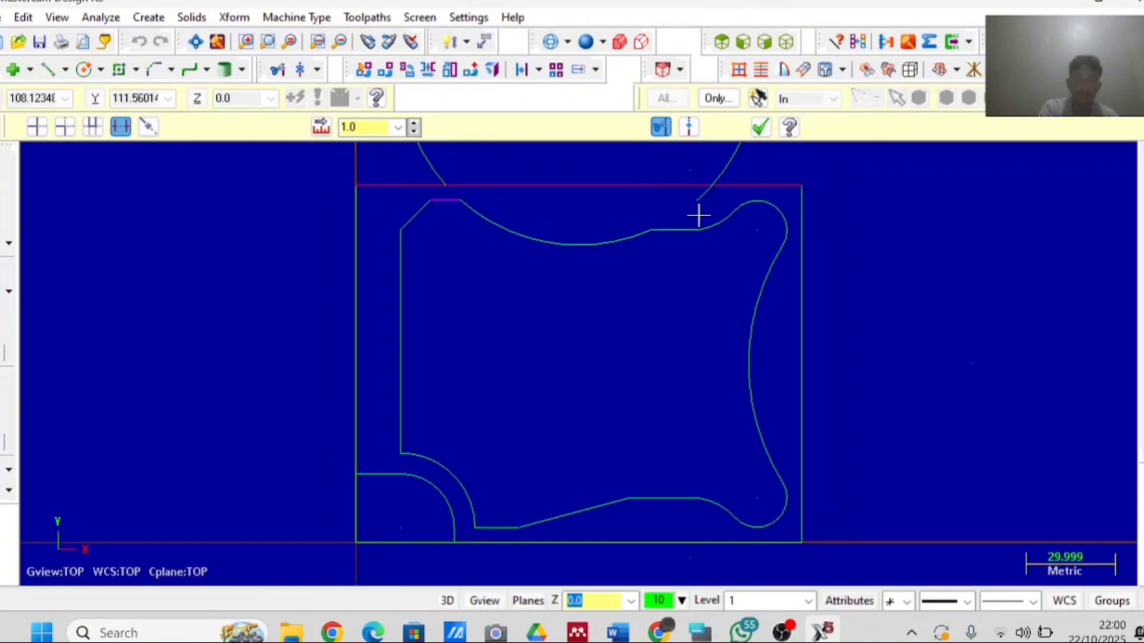
{"action": "left_click", "coordinate": [725, 168]}
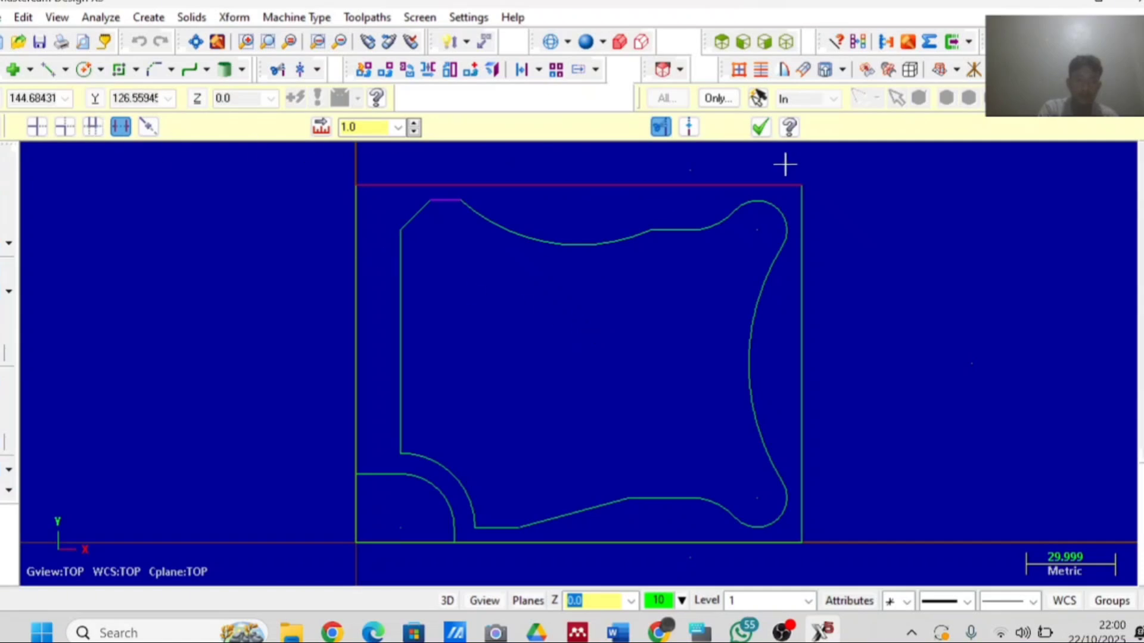
{"action": "left_click", "coordinate": [760, 127]}
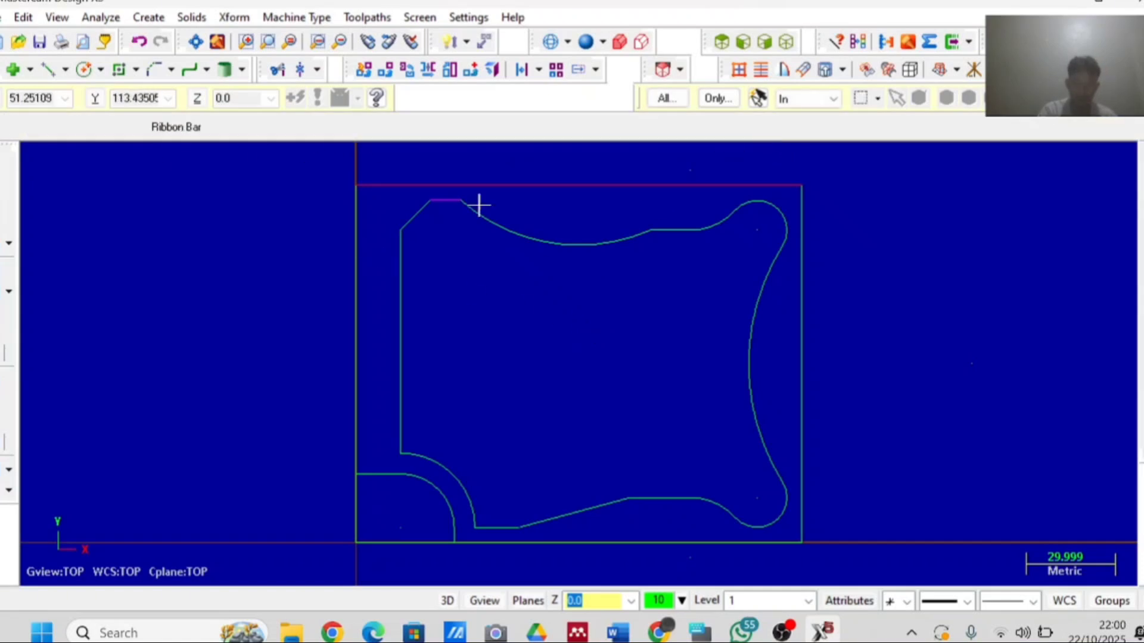
Create a 35 x 50 mm rectangular shape with 10 mm corner radii, placing its upper-right anchor at the origin
{"action": "left_click", "coordinate": [137, 70]}
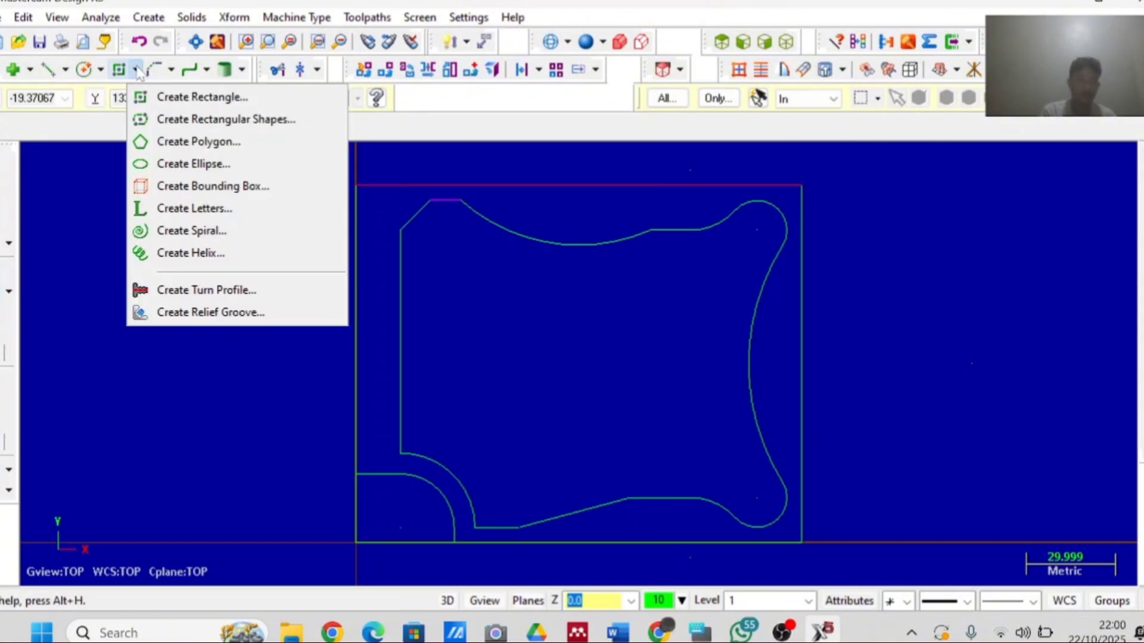
{"action": "left_click", "coordinate": [164, 121]}
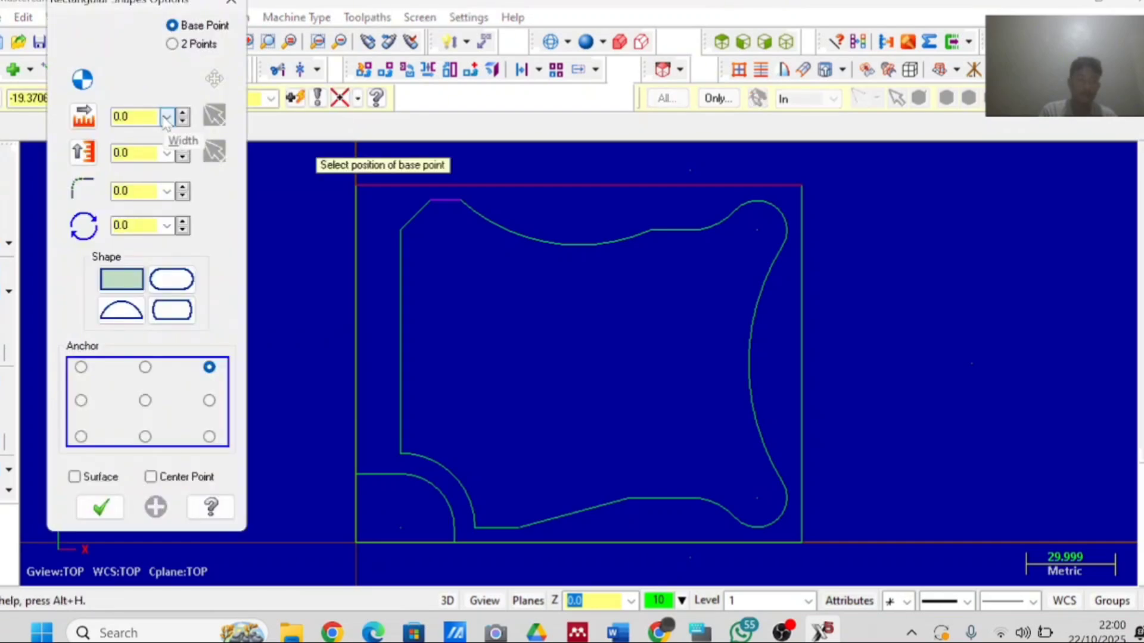
{"action": "left_click", "coordinate": [132, 118]}
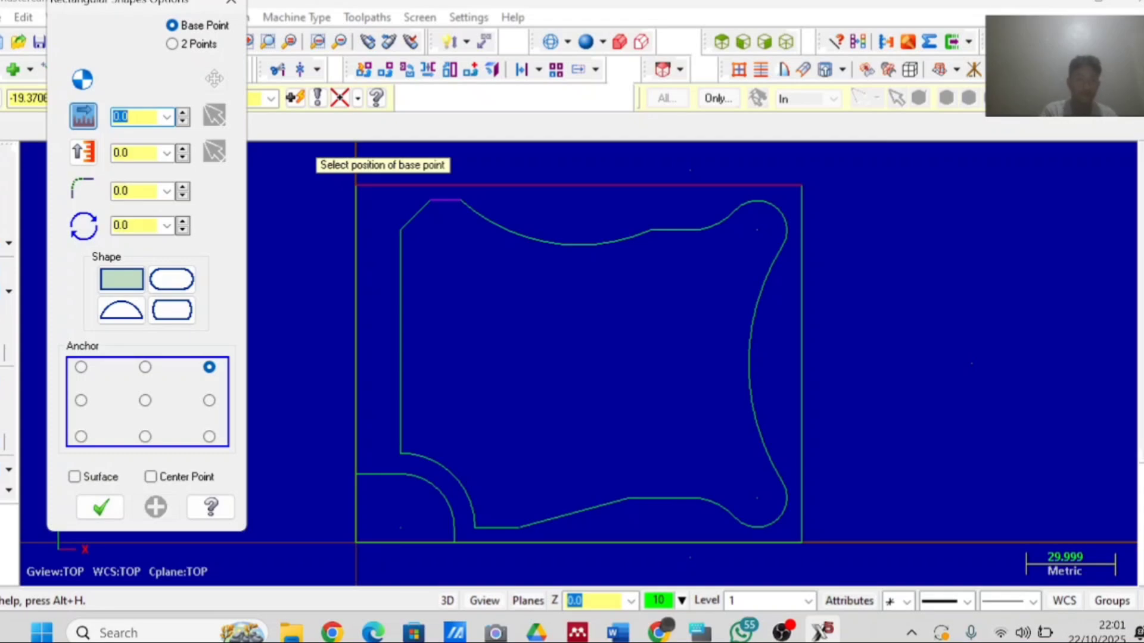
{"action": "left_click", "coordinate": [136, 191]}
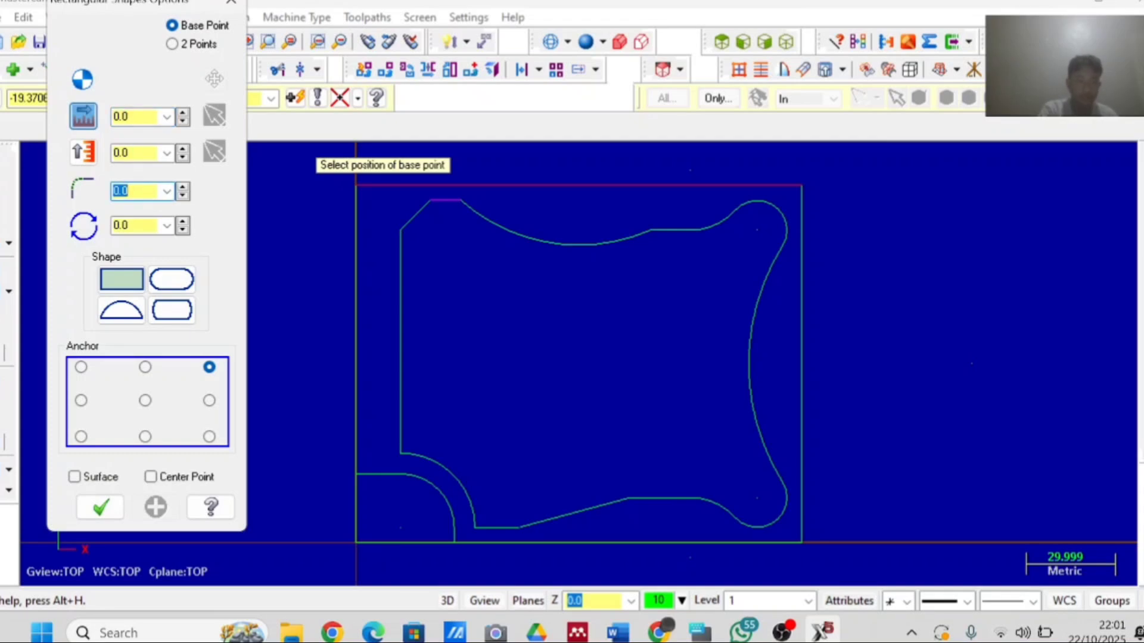
{"action": "type", "text": "10"}
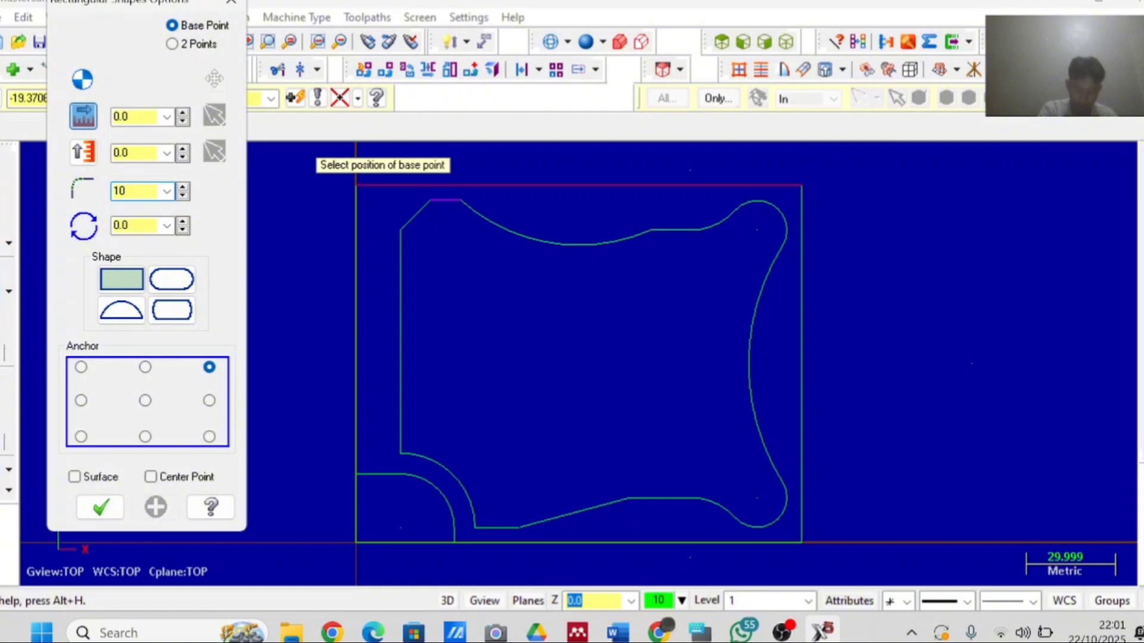
{"action": "key", "text": "Return"}
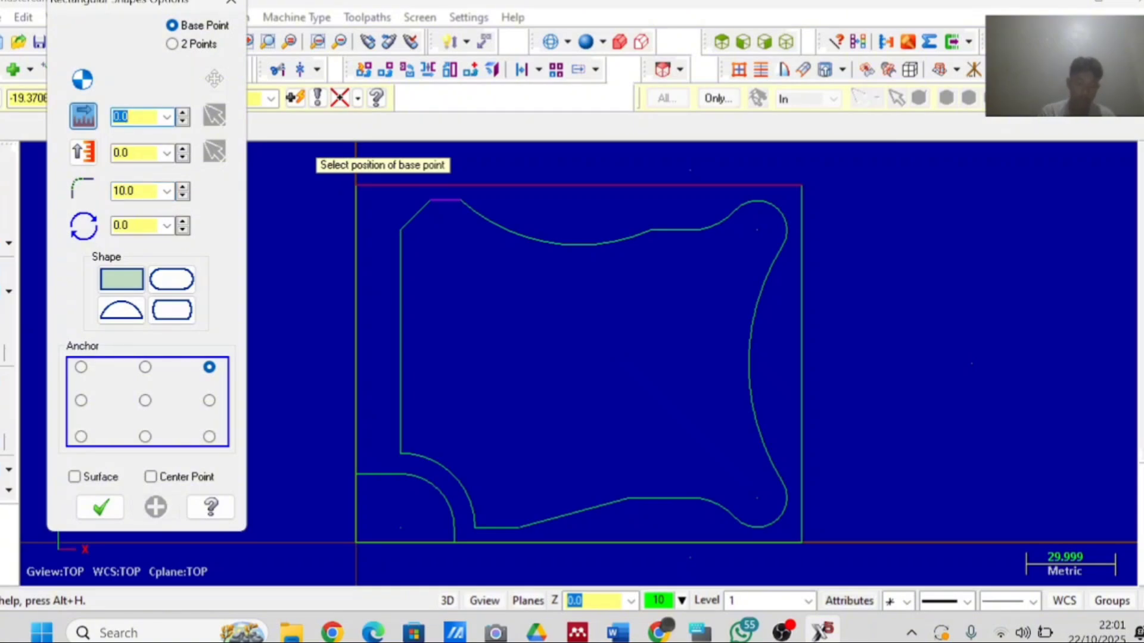
{"action": "type", "text": "35"}
{"action": "key", "text": "Return"}
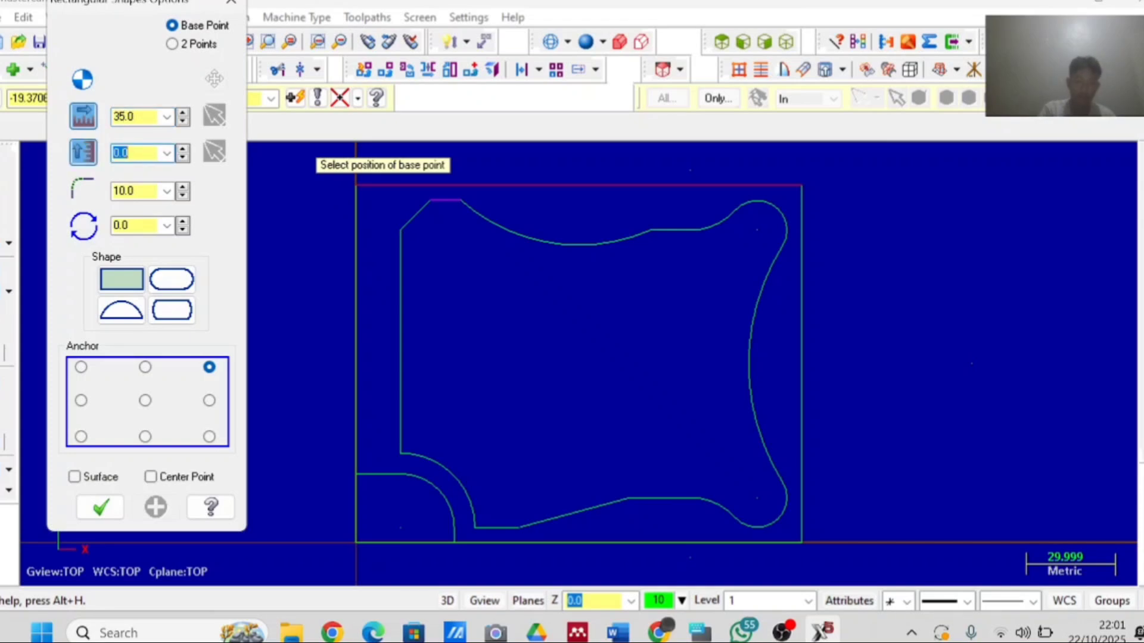
{"action": "type", "text": "50"}
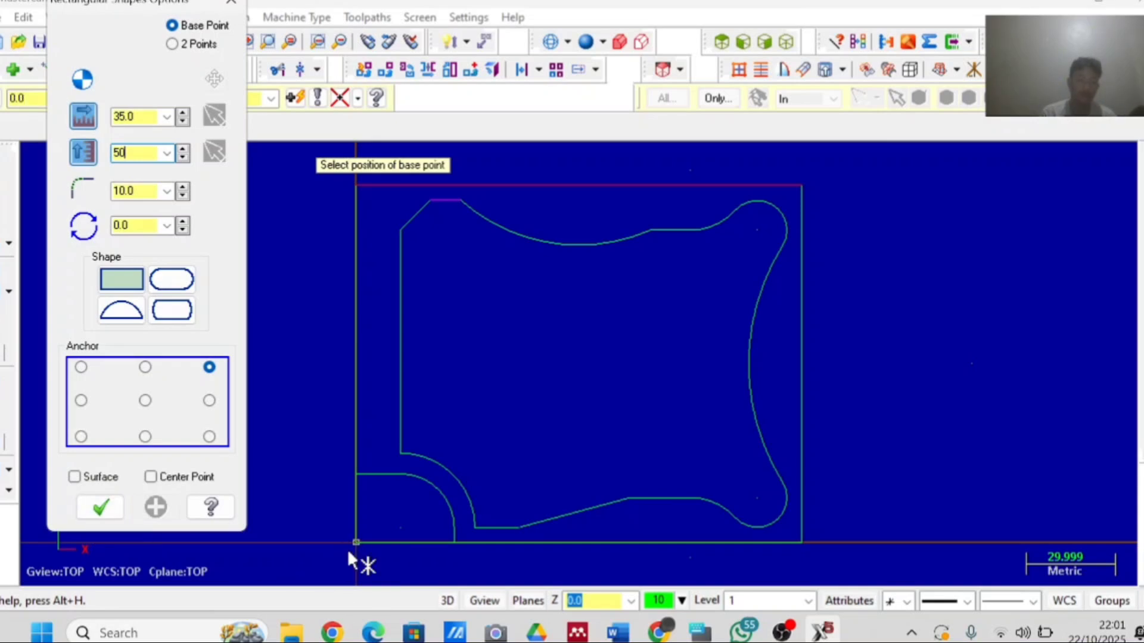
{"action": "key", "text": "Return"}
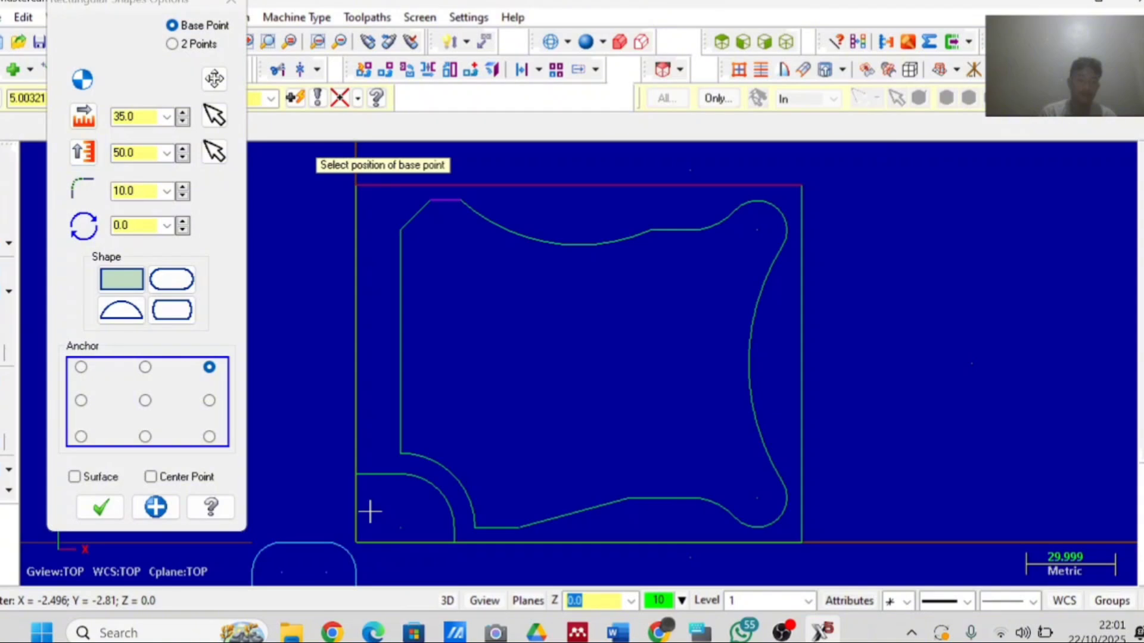
{"action": "scroll", "coordinate": [370, 511], "scroll_direction": "down", "scroll_amount": 1}
{"action": "scroll", "coordinate": [370, 512], "scroll_direction": "down", "scroll_amount": 1}
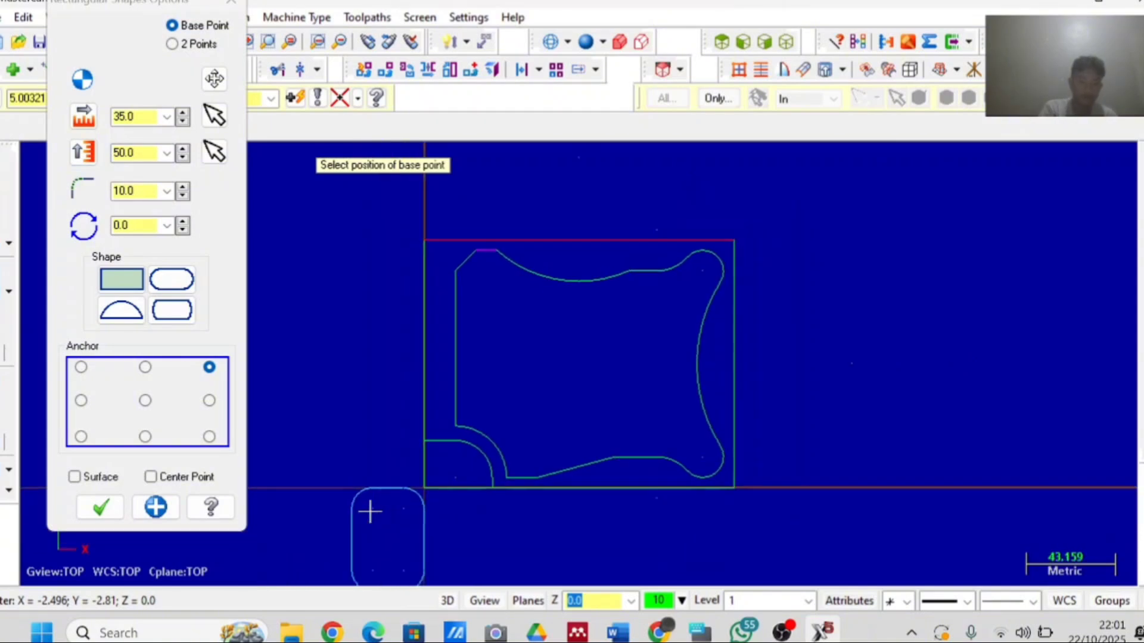
{"action": "scroll", "coordinate": [370, 511], "scroll_direction": "down", "scroll_amount": 1}
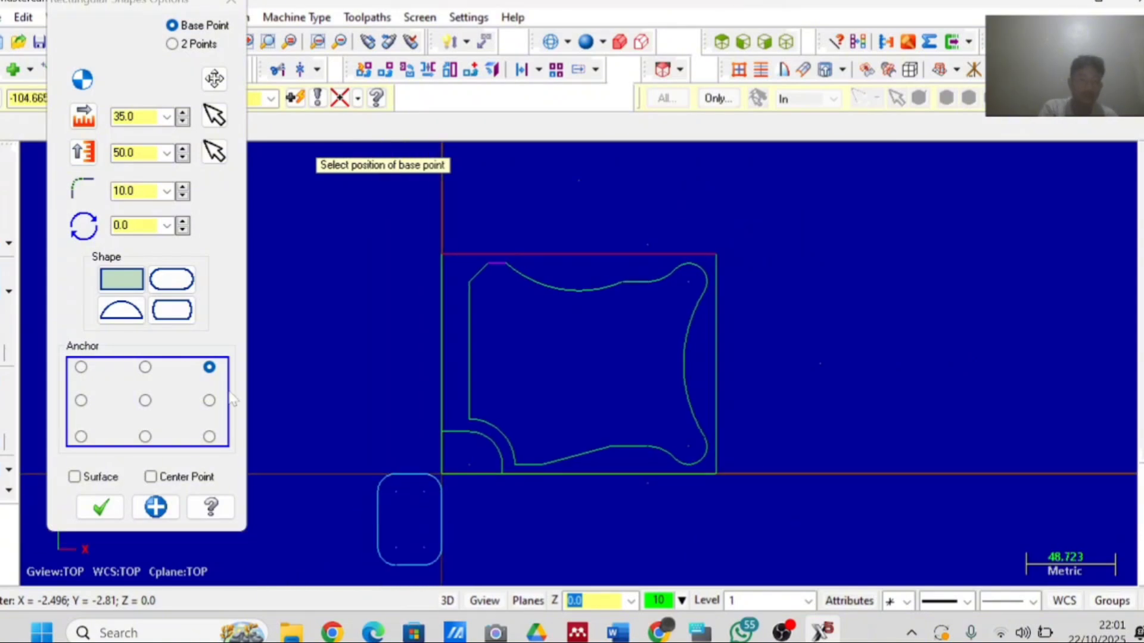
{"action": "left_click", "coordinate": [100, 508]}
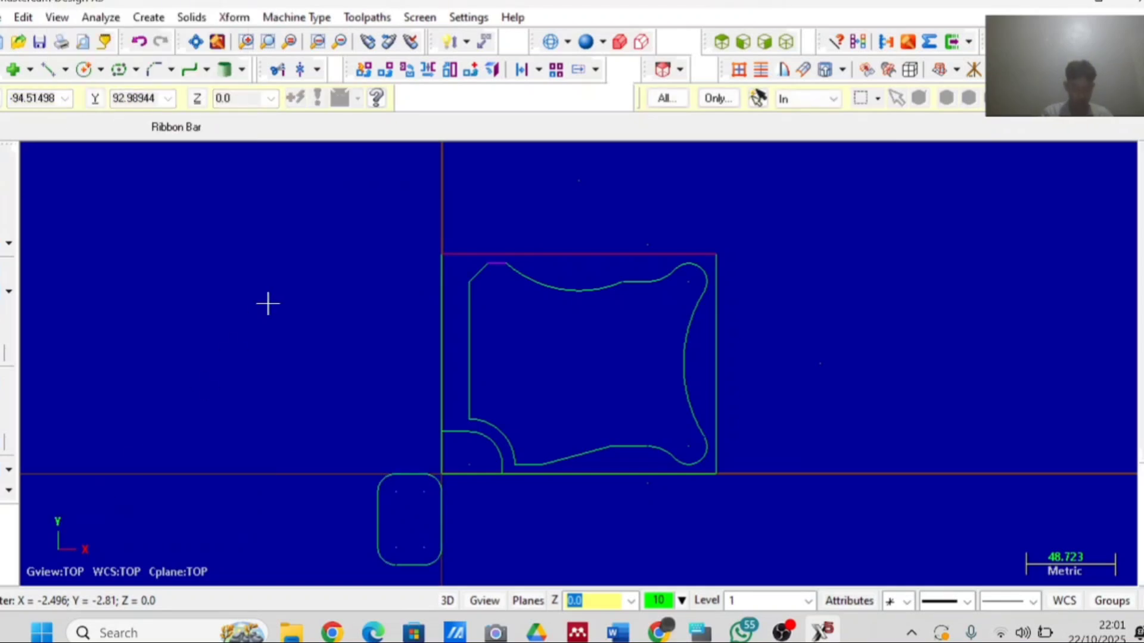
Move the whole rounded rectangular shape 60 mm in X and 90 mm in Y with Translate
{"action": "left_click", "coordinate": [392, 71]}
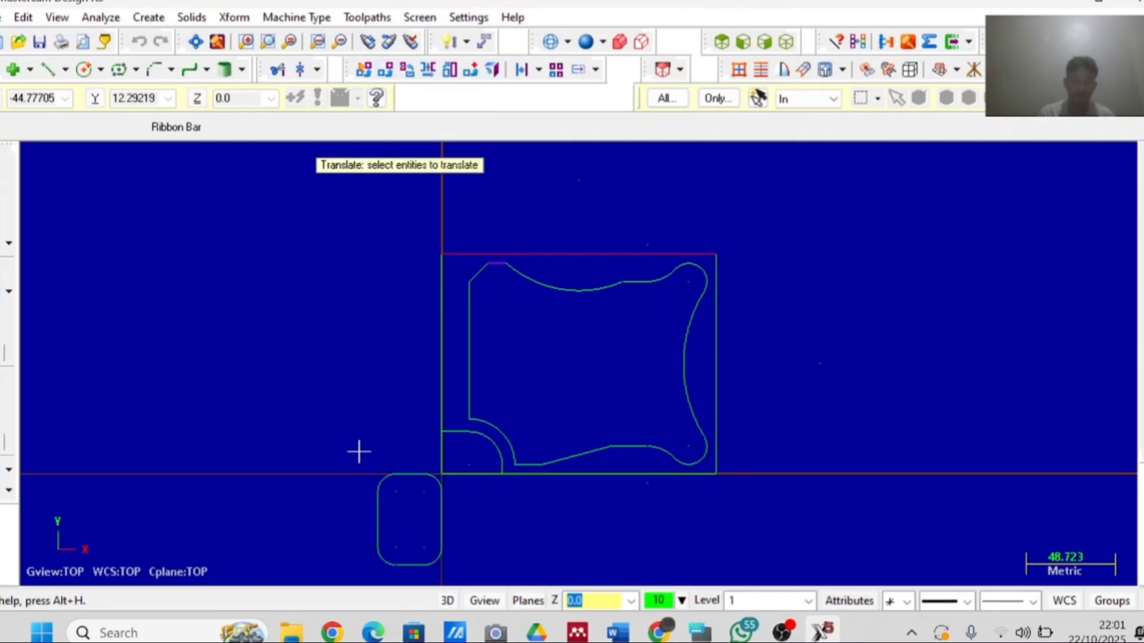
{"action": "left_click_drag", "start_coordinate": [359, 453], "coordinate": [447, 568]}
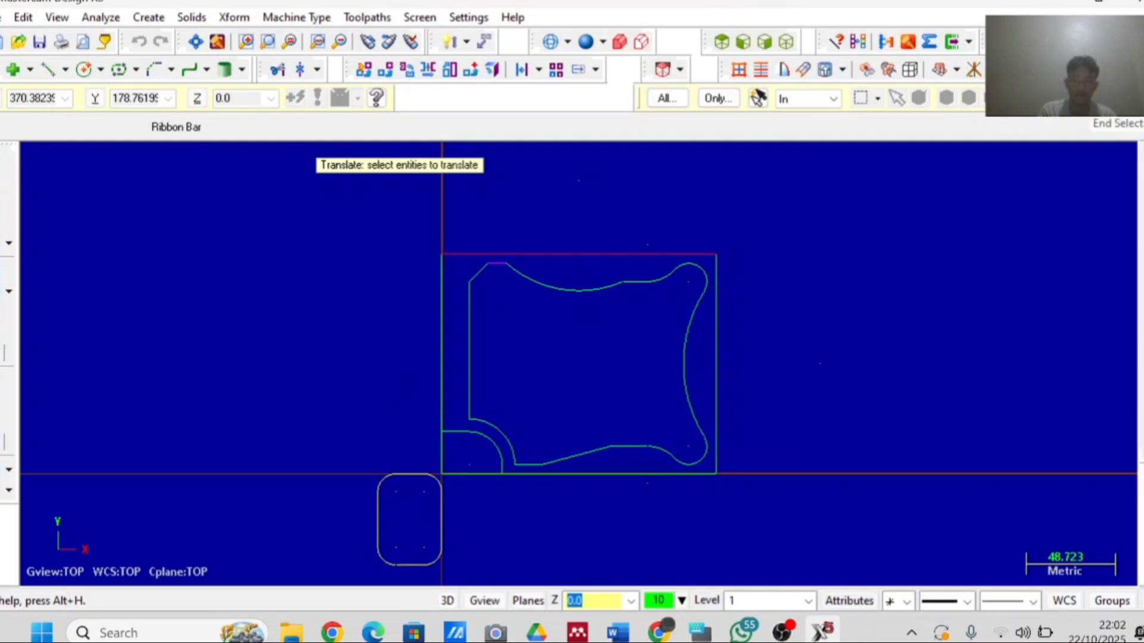
{"action": "left_click", "coordinate": [758, 97]}
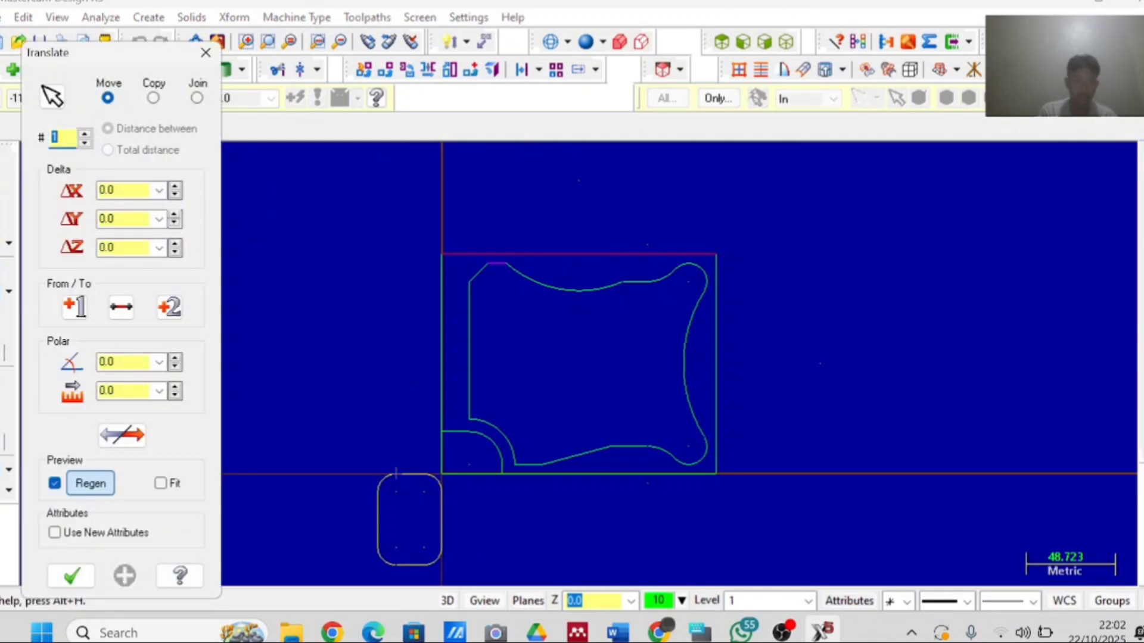
{"action": "key", "text": "Tab"}
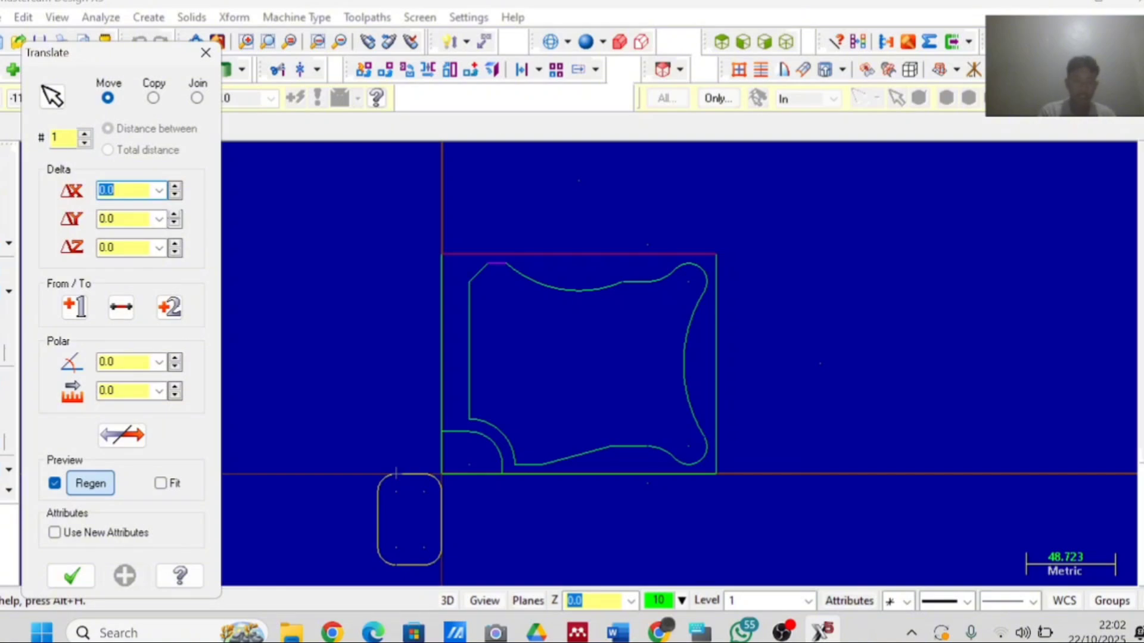
{"action": "type", "text": "60"}
{"action": "key", "text": "Tab"}
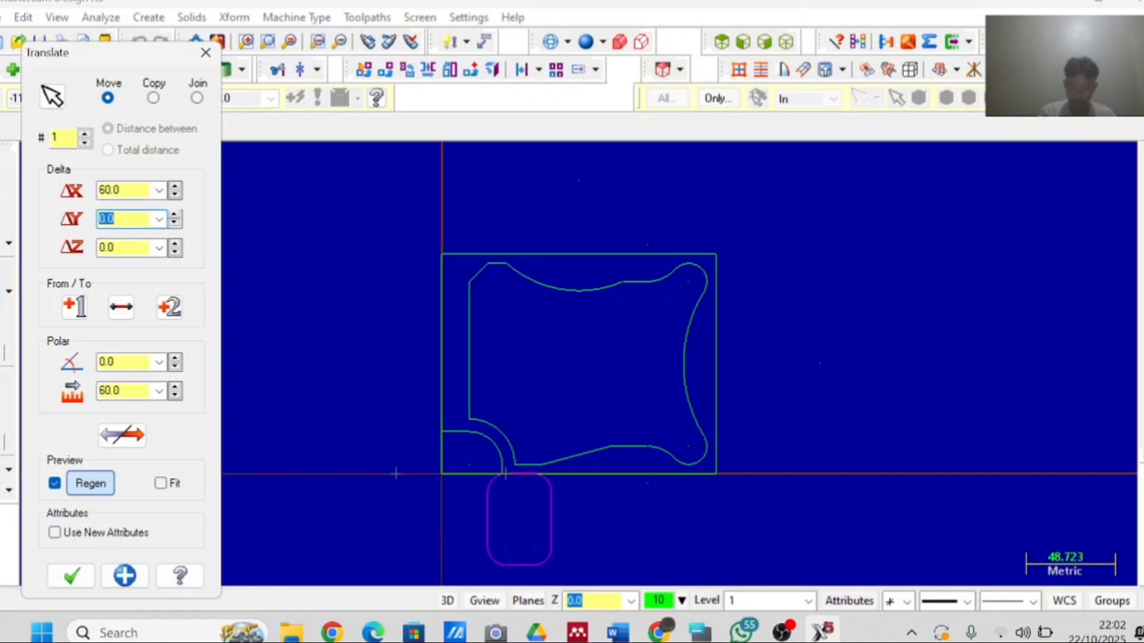
{"action": "type", "text": "90"}
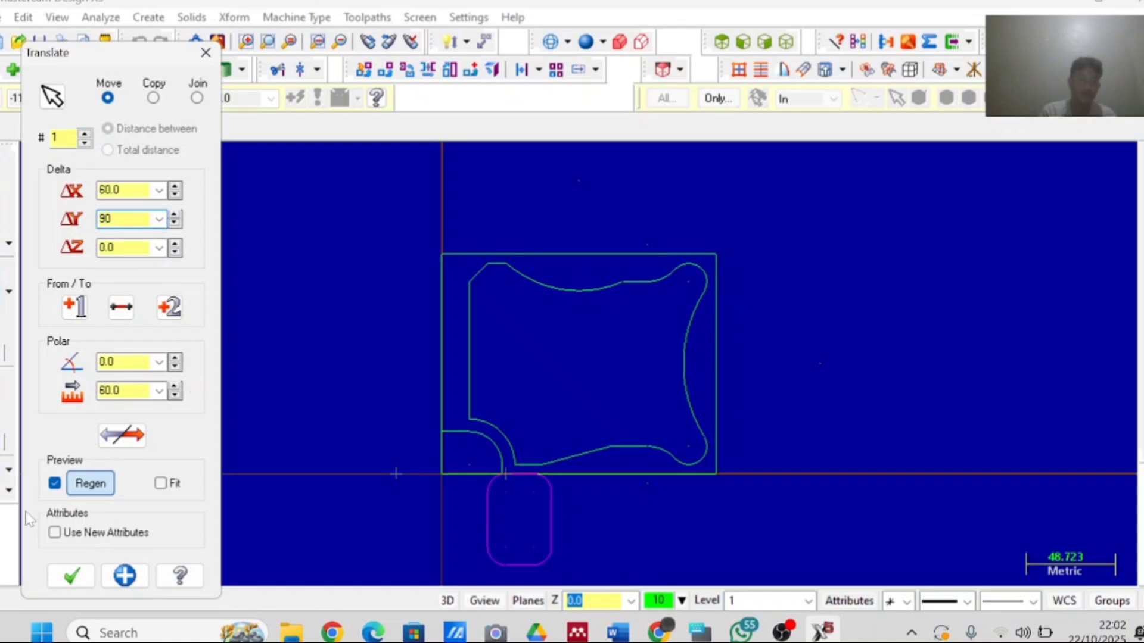
{"action": "left_click", "coordinate": [65, 575]}
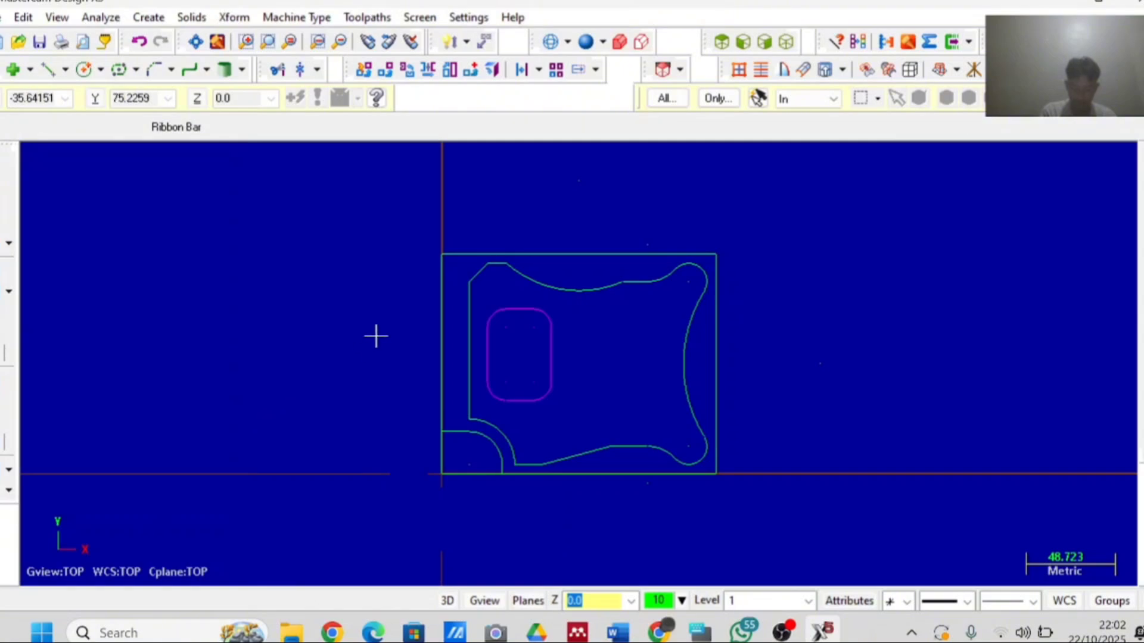
Draw a 6 mm diameter circle centred at the lower-left corner of the outer rectangle
{"action": "left_click", "coordinate": [88, 76]}
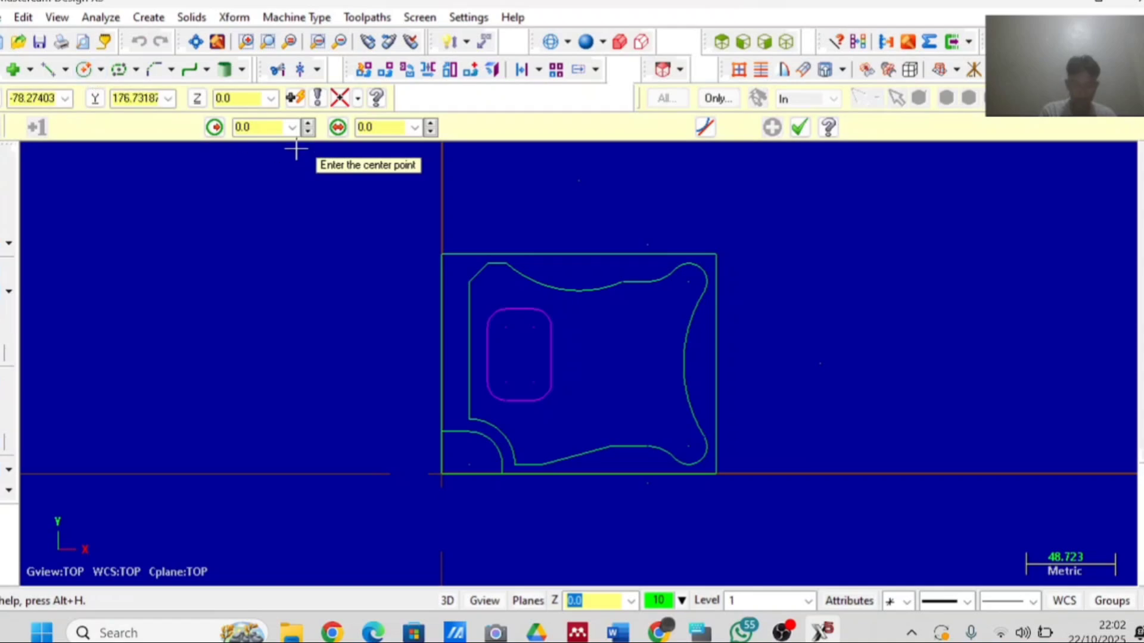
{"action": "type", "text": "d"}
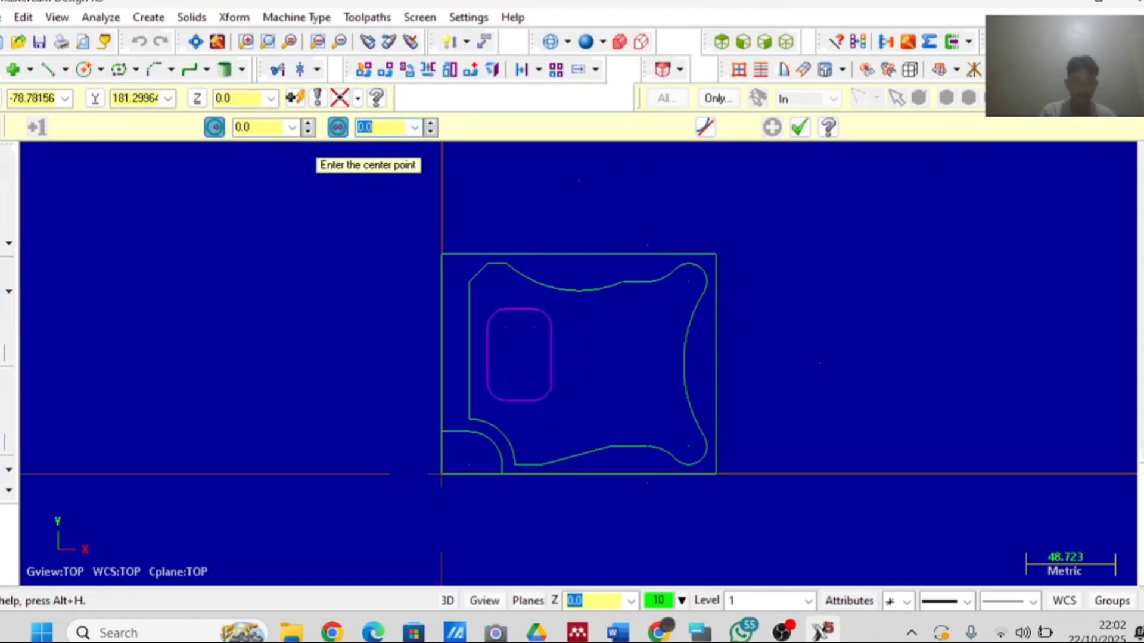
{"action": "type", "text": "6"}
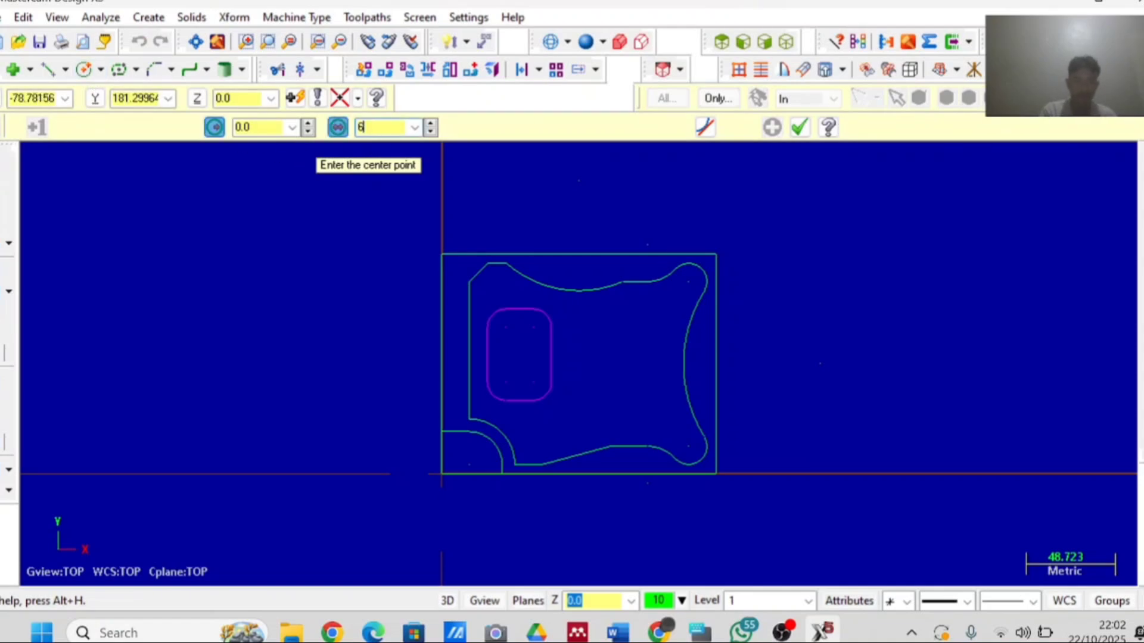
{"action": "left_click", "coordinate": [443, 474]}
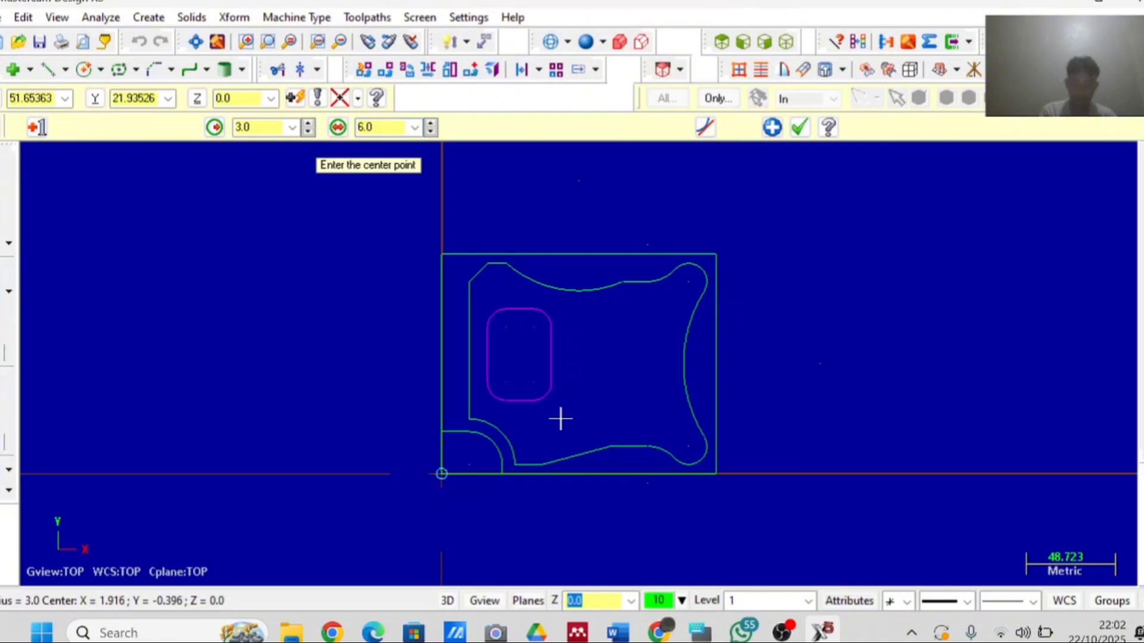
Move the small circle 95 mm in X and 60 mm in Y with Translate
{"action": "left_click", "coordinate": [390, 74]}
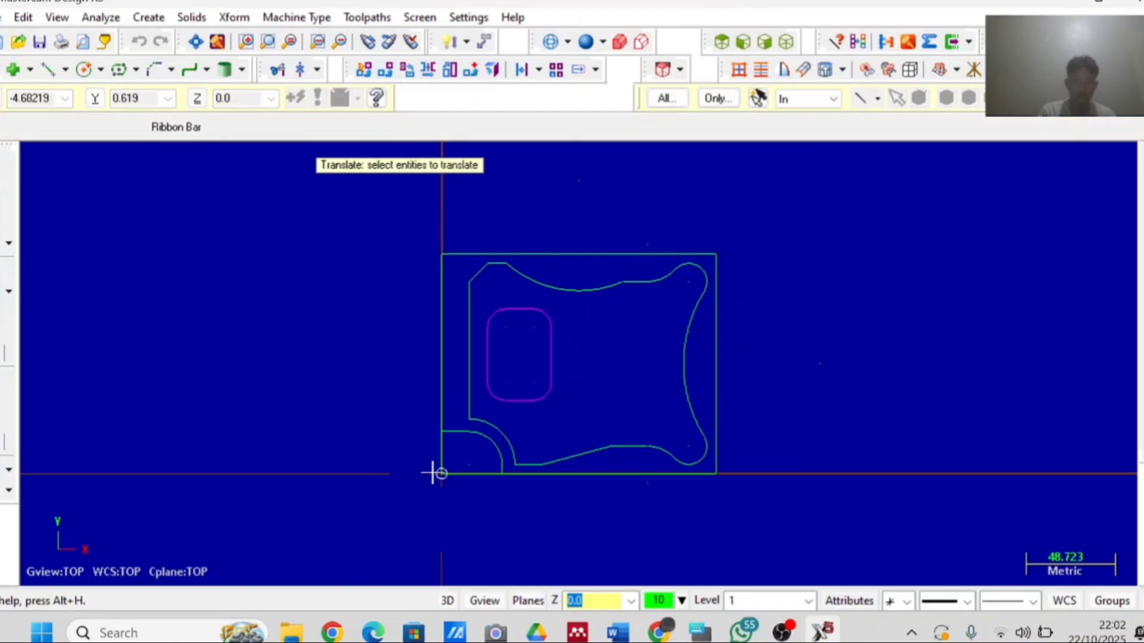
{"action": "key", "text": "Return"}
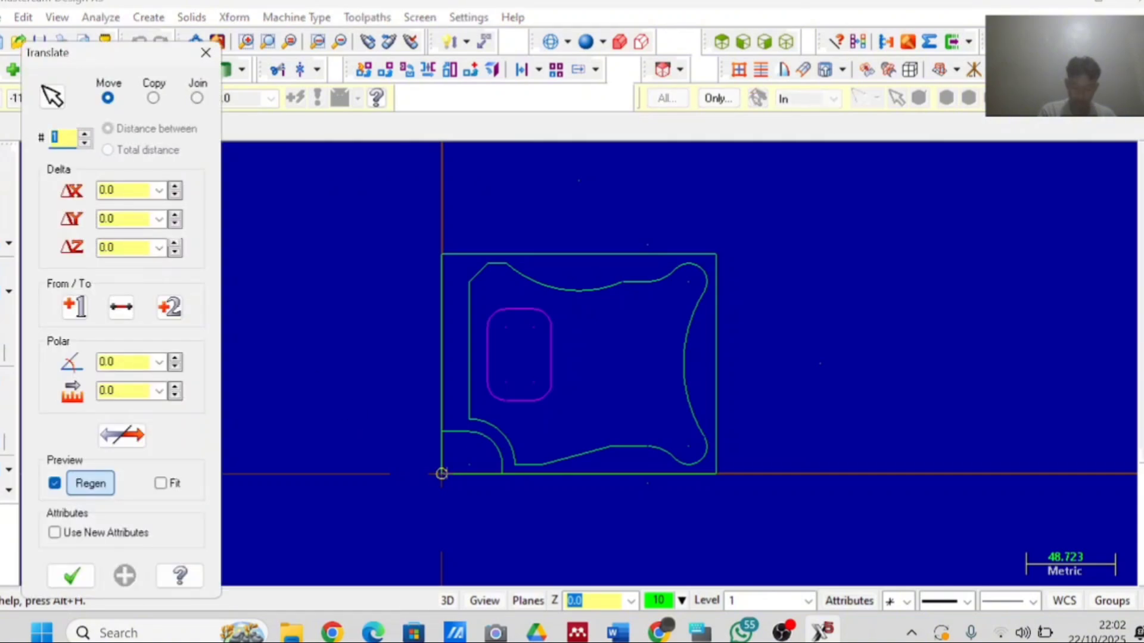
{"action": "key", "text": "Tab"}
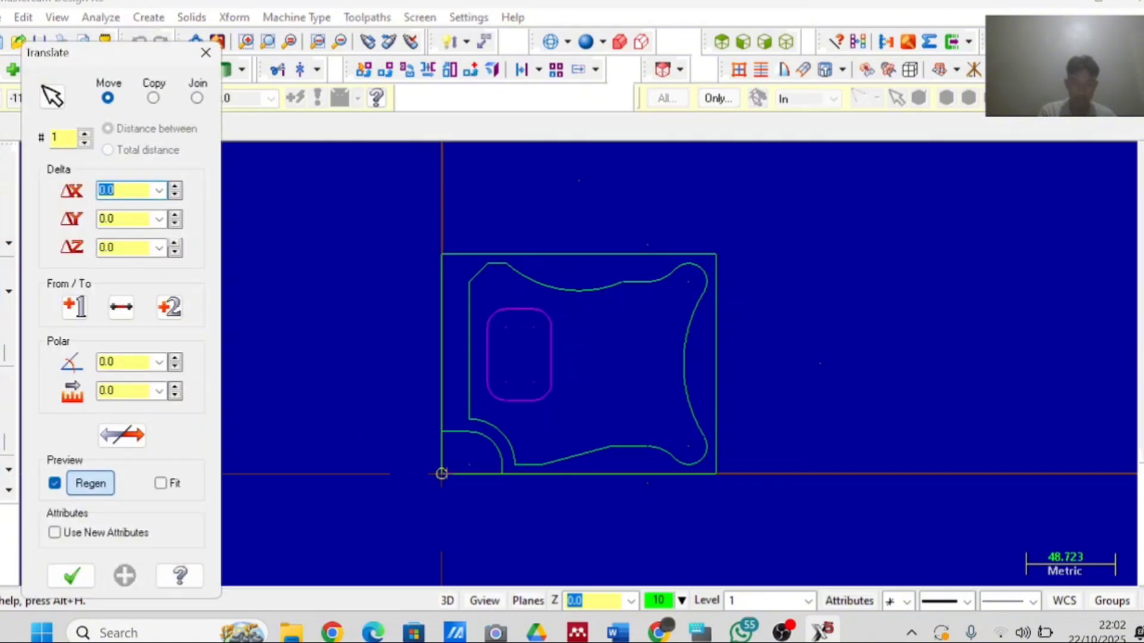
{"action": "type", "text": "95"}
{"action": "key", "text": "Tab"}
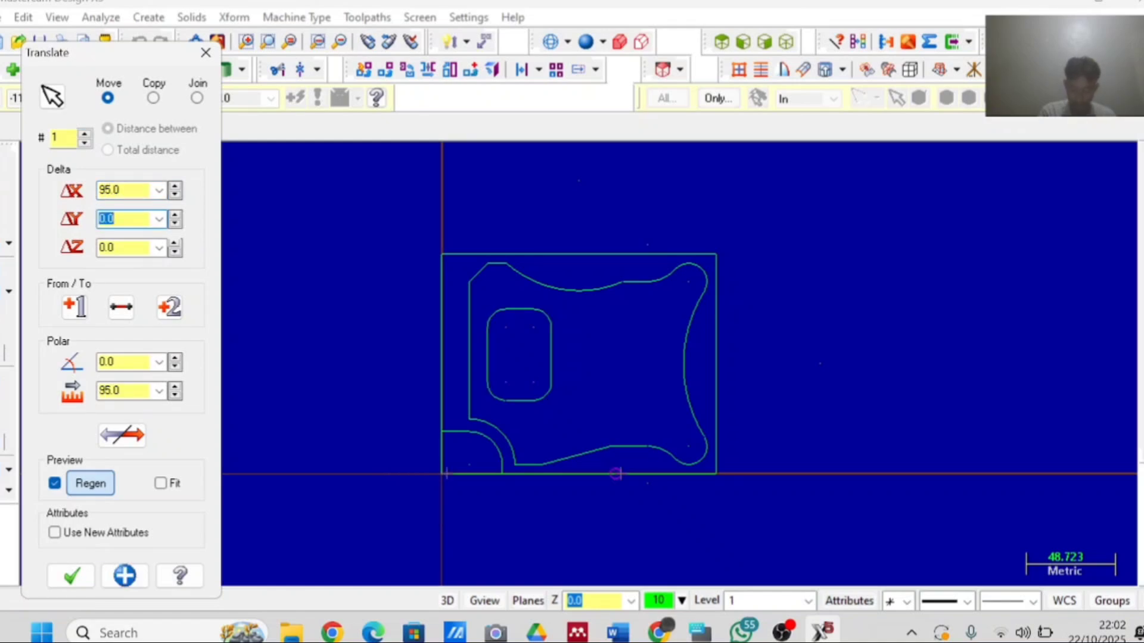
{"action": "type", "text": "60"}
{"action": "left_click", "coordinate": [71, 573]}
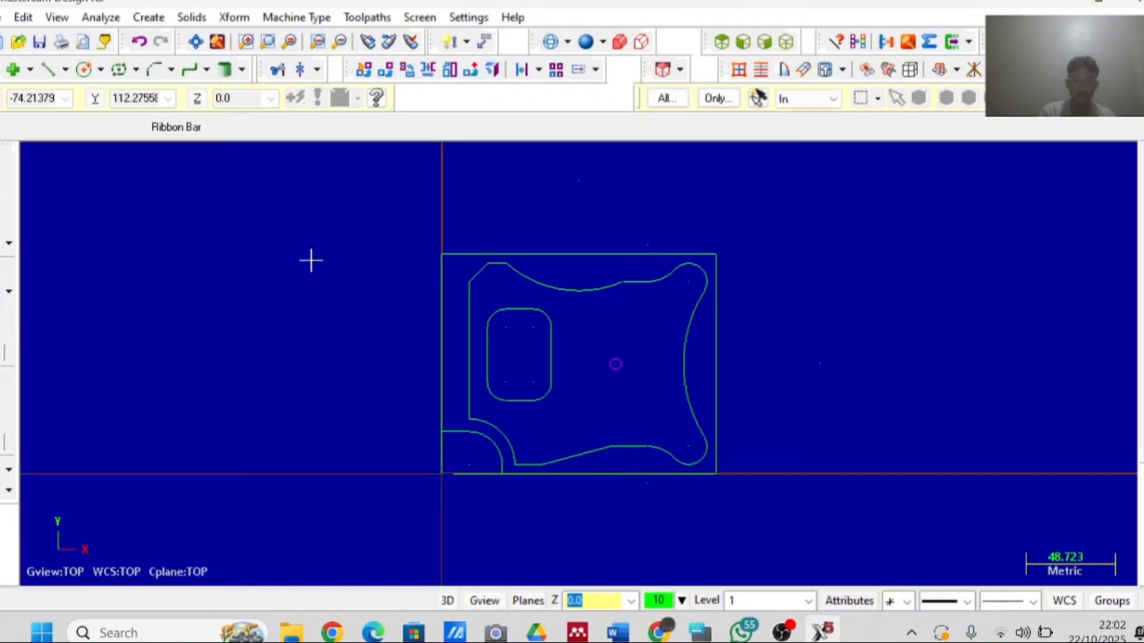
Copy the small circle inside the profile 20 mm in X with Translate
{"action": "left_click", "coordinate": [392, 71]}
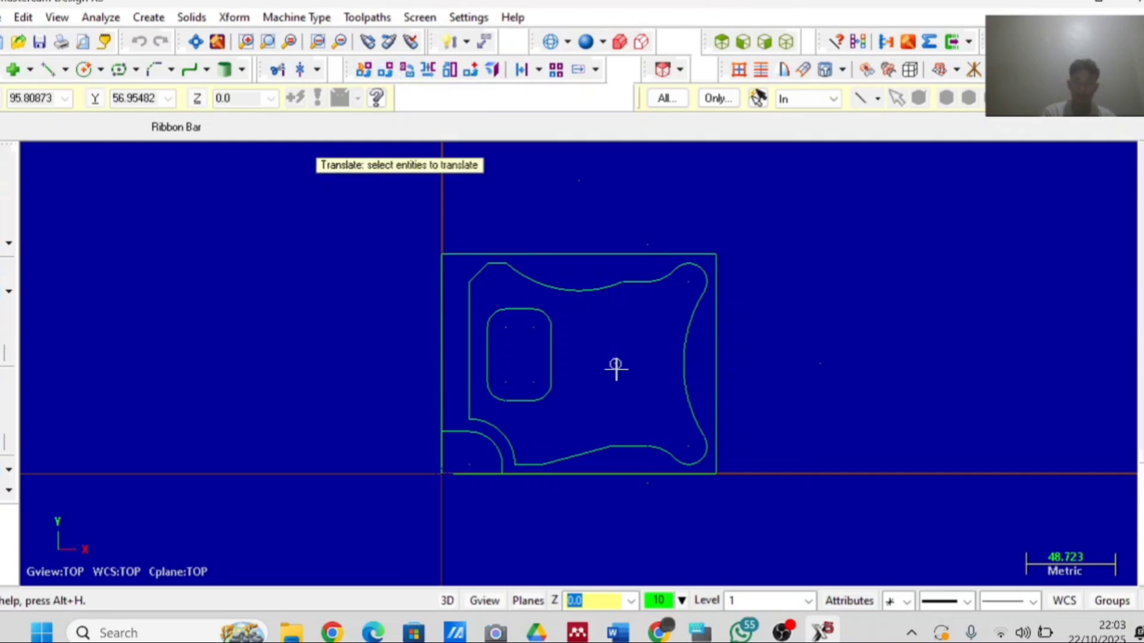
{"action": "key", "text": "Return"}
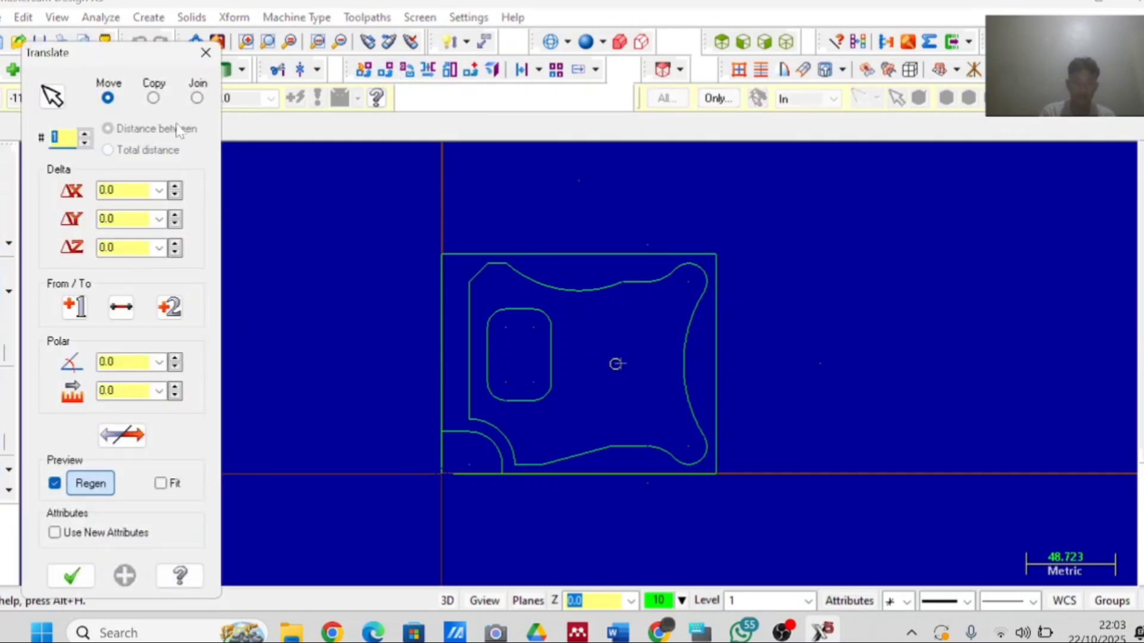
{"action": "left_click", "coordinate": [154, 99]}
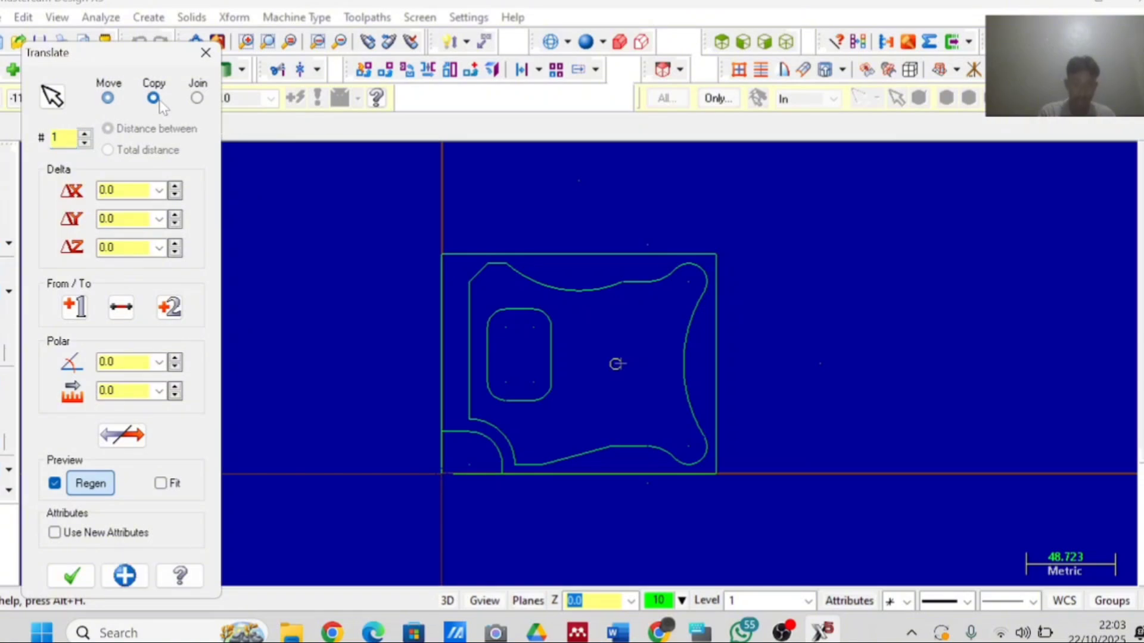
{"action": "left_click", "coordinate": [119, 190]}
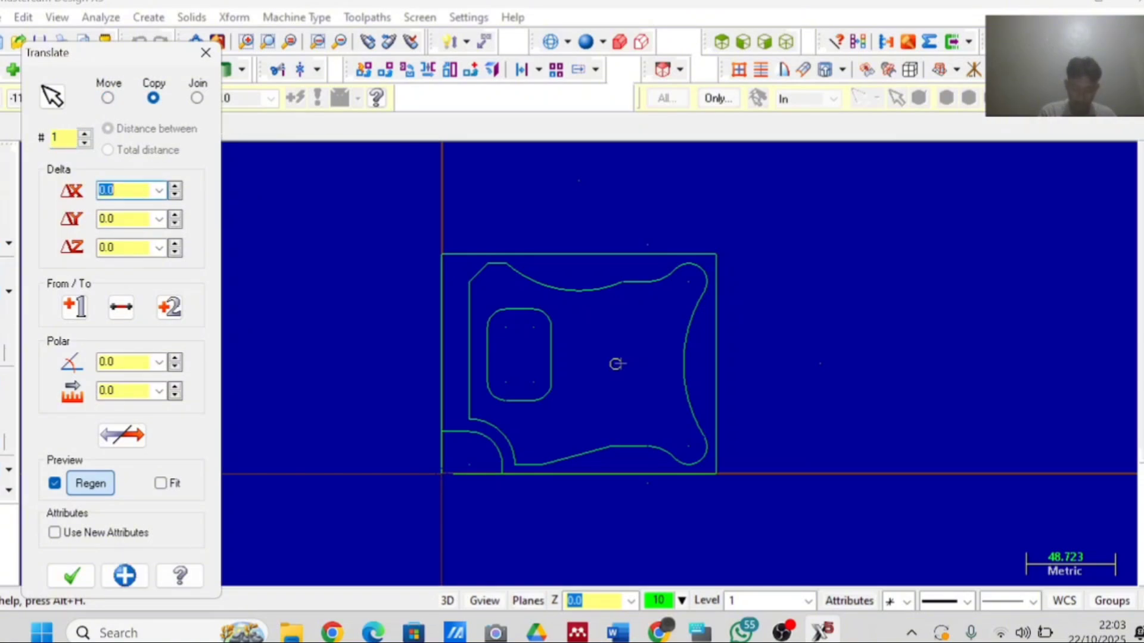
{"action": "type", "text": "20"}
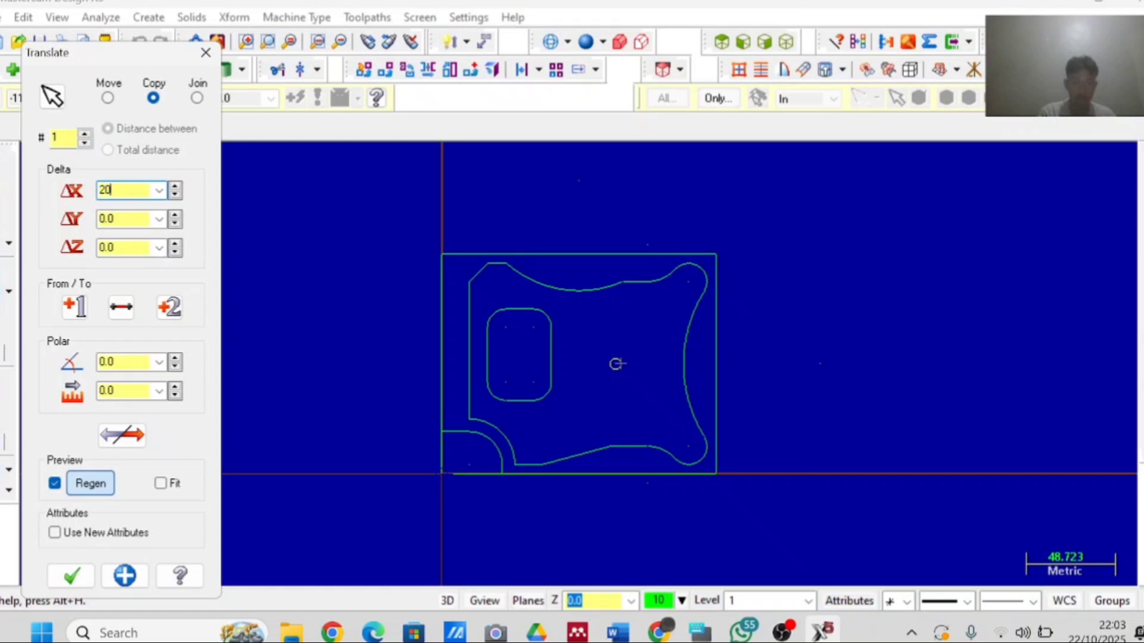
{"action": "left_click", "coordinate": [72, 575]}
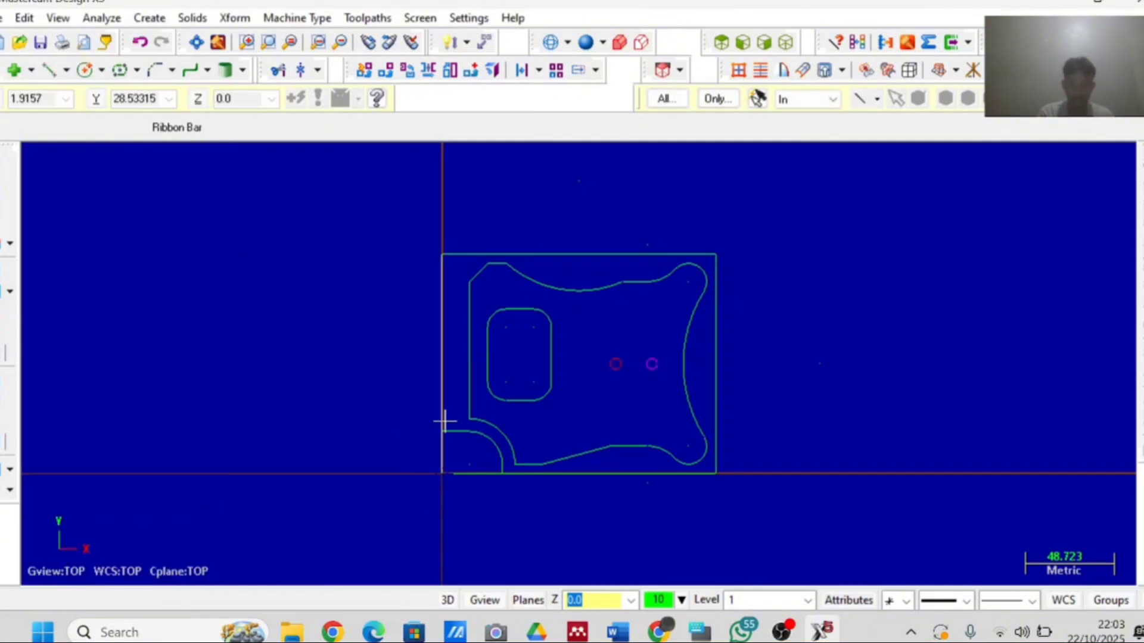
Copy the outer 6 mm circle with Rotate, using 8 copies at 45 degrees between them about the inner small circle's centre
{"action": "left_click", "coordinate": [408, 78]}
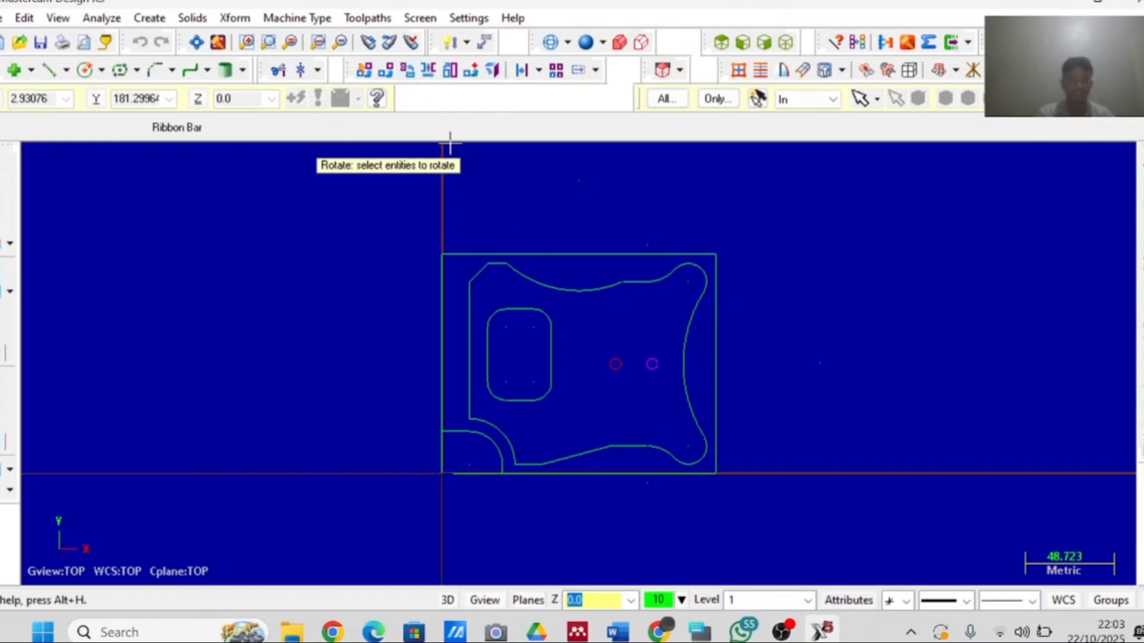
{"action": "left_click", "coordinate": [651, 365]}
{"action": "key", "text": "Return"}
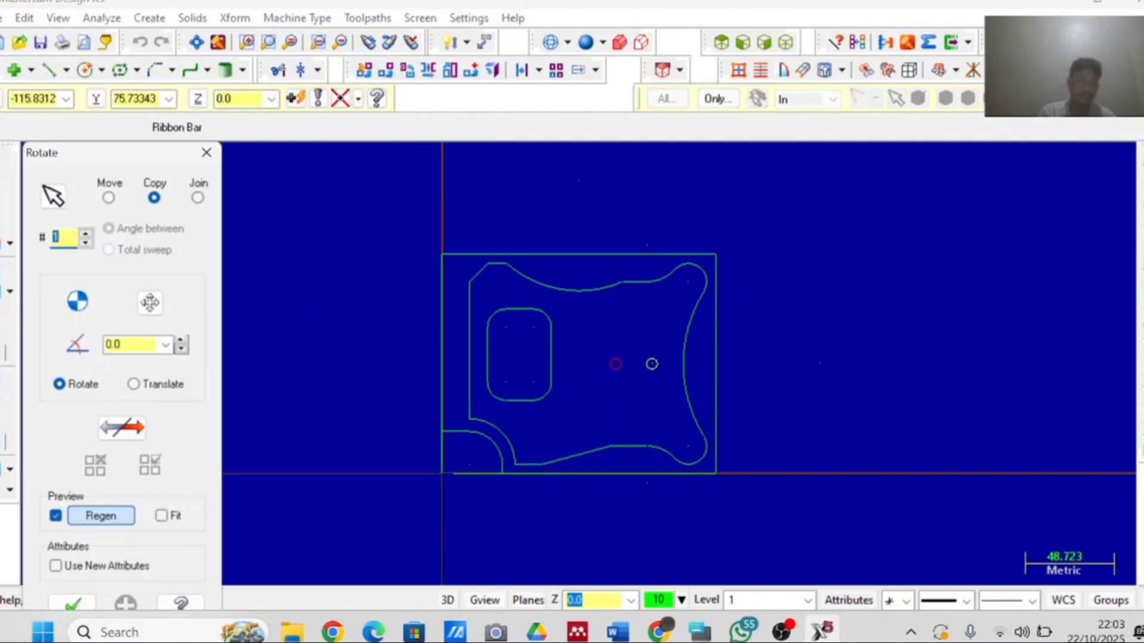
{"action": "type", "text": "1"}
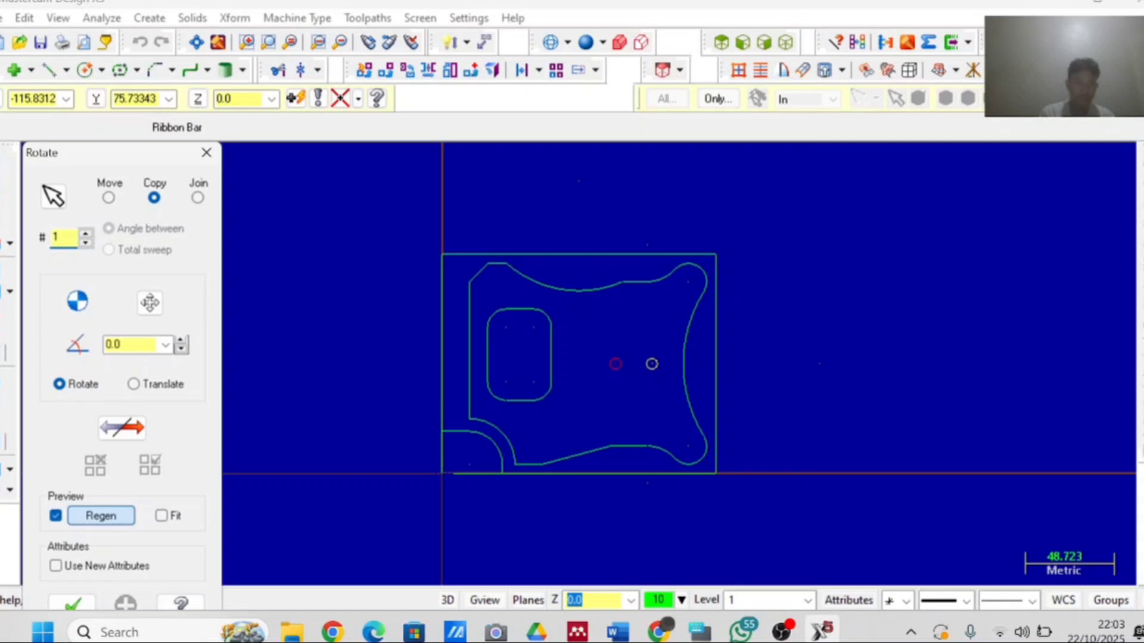
{"action": "type", "text": "8"}
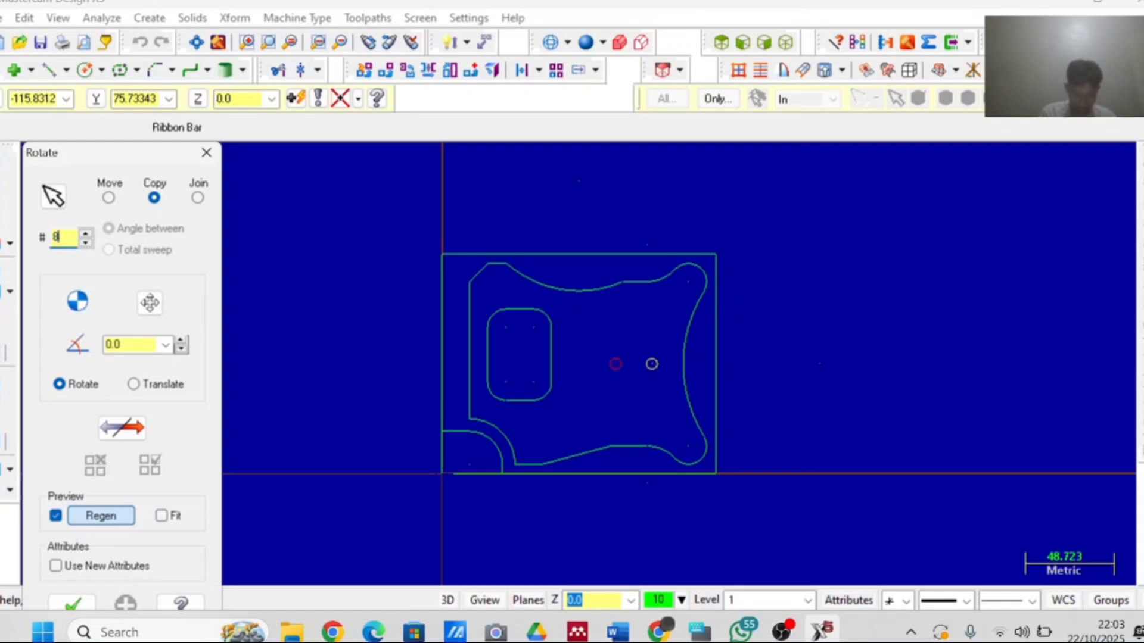
{"action": "key", "text": "Tab"}
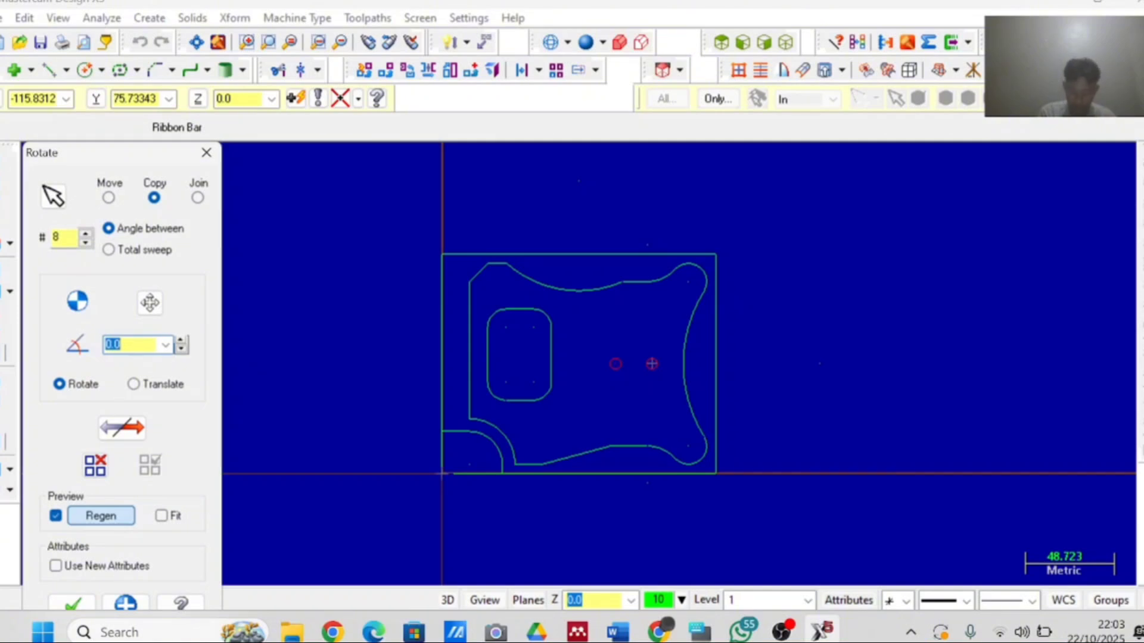
{"action": "type", "text": "45"}
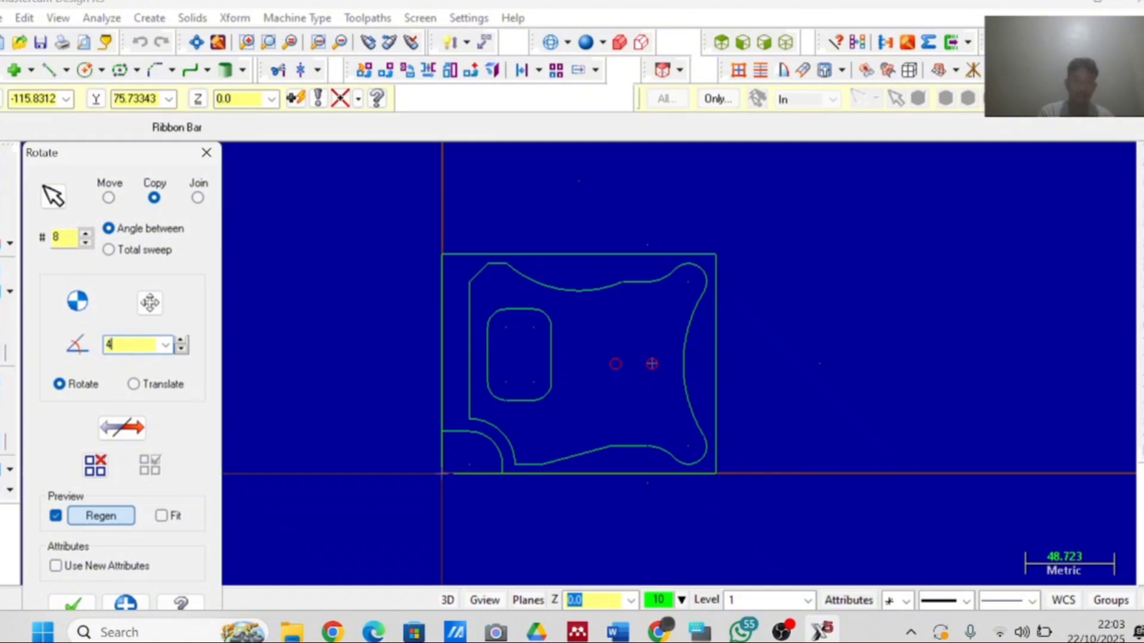
{"action": "left_click", "coordinate": [153, 305]}
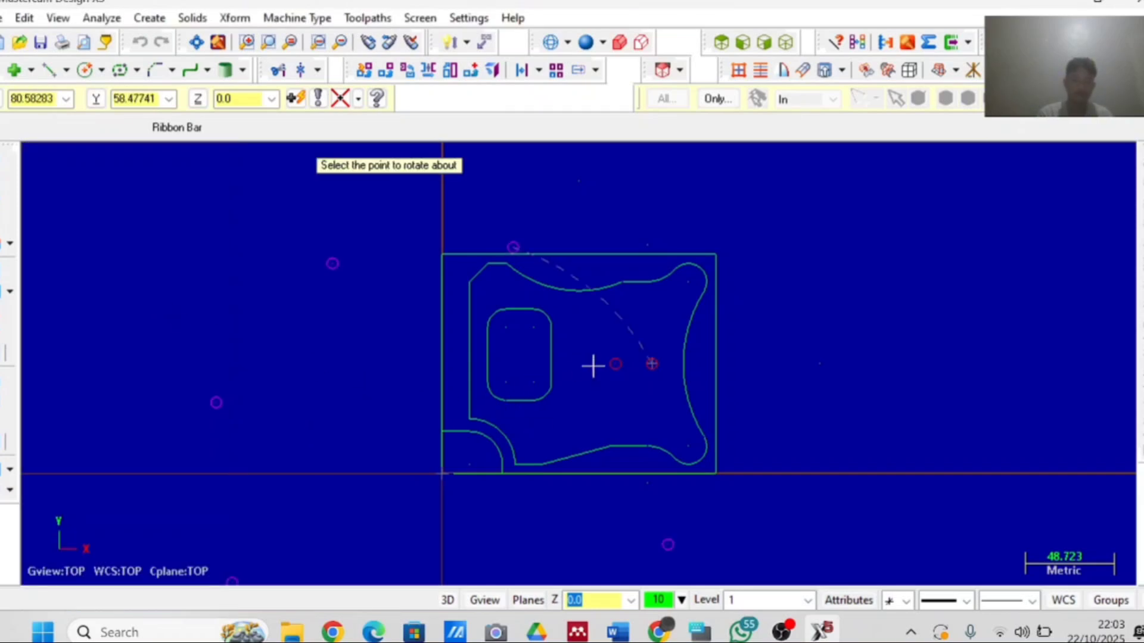
{"action": "scroll", "coordinate": [615, 364], "scroll_direction": "up", "scroll_amount": 5}
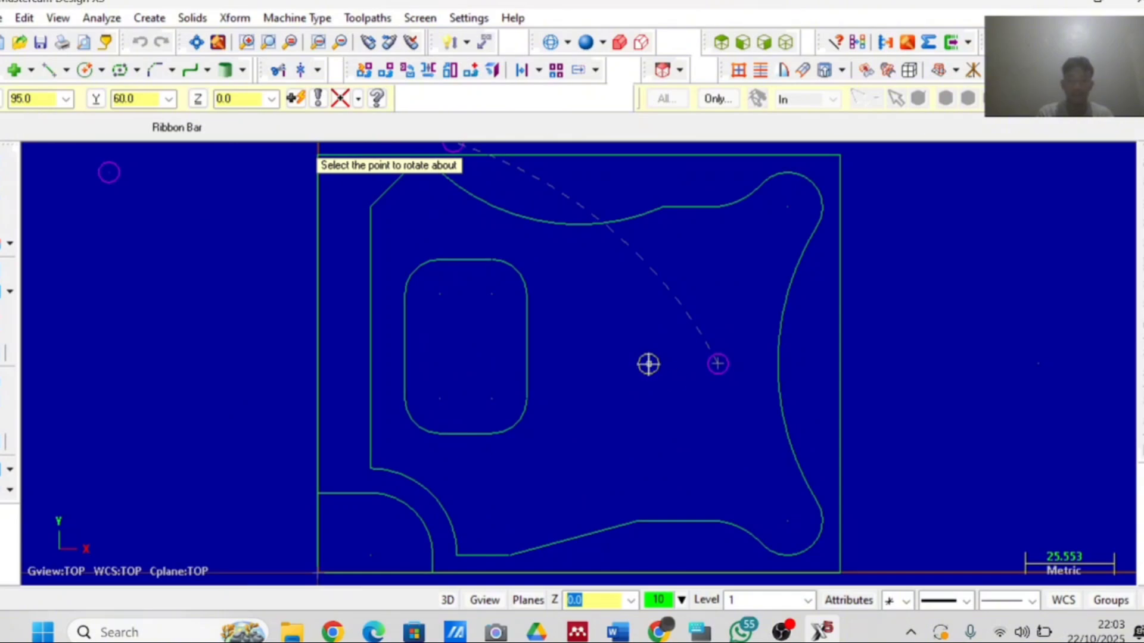
{"action": "left_click", "coordinate": [648, 364]}
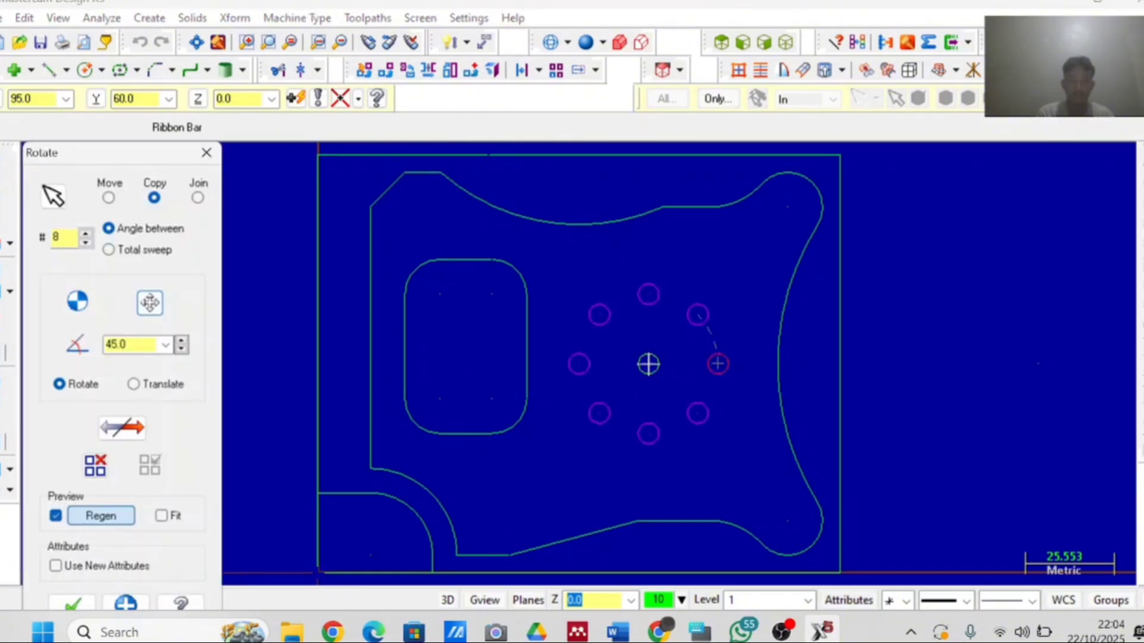
{"action": "left_click", "coordinate": [69, 605]}
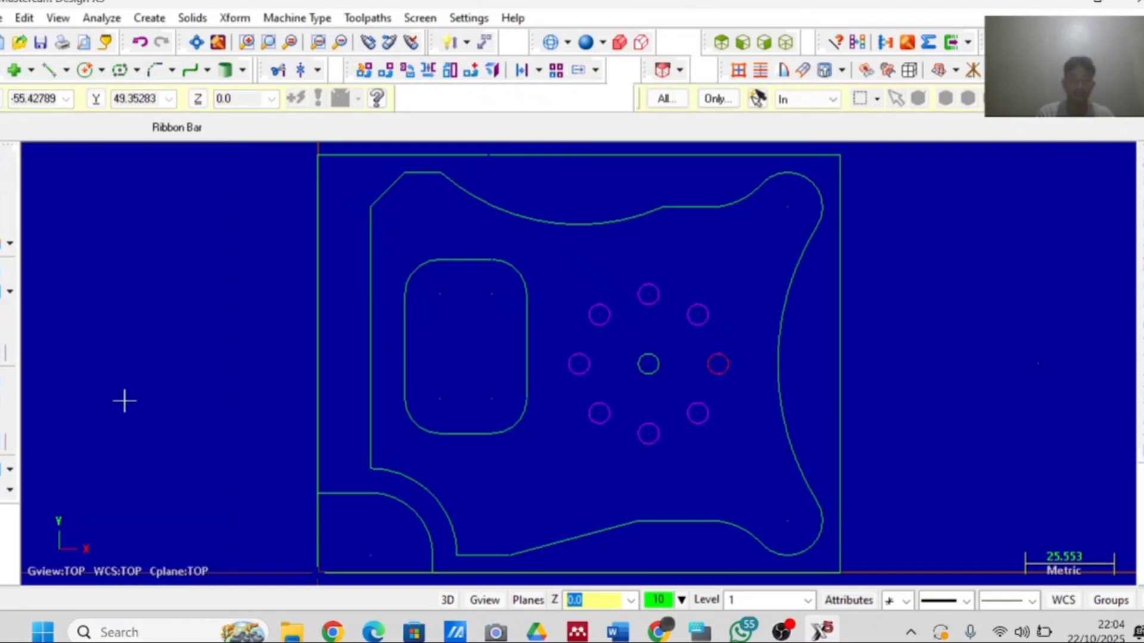
{"action": "left_click", "coordinate": [196, 42]}
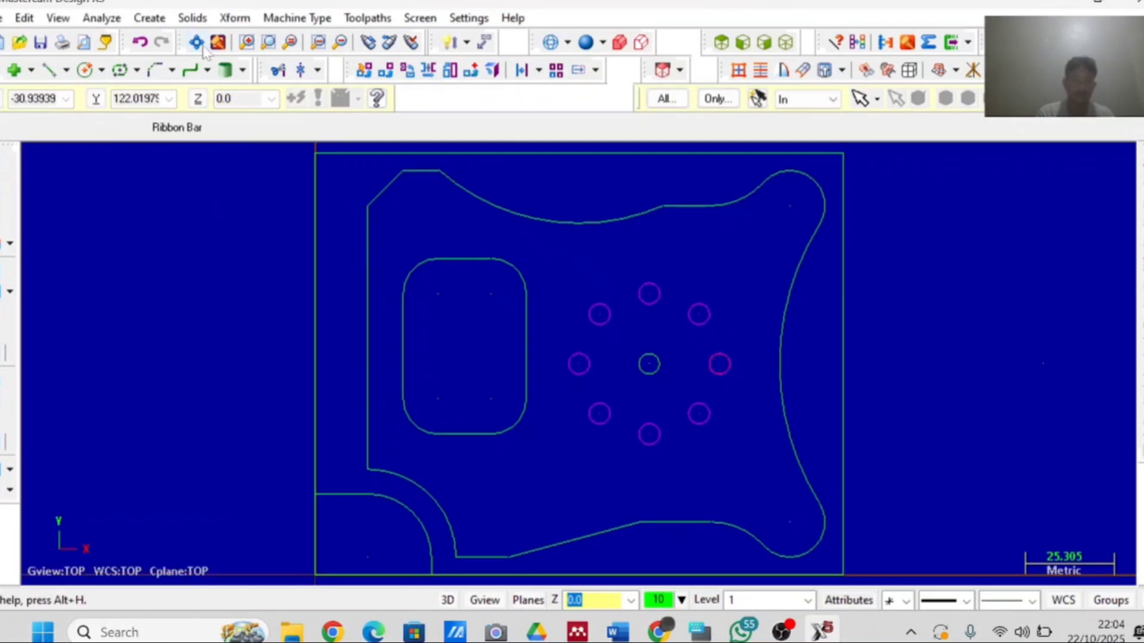
{"action": "scroll", "coordinate": [395, 251], "scroll_direction": "down", "scroll_amount": 4}
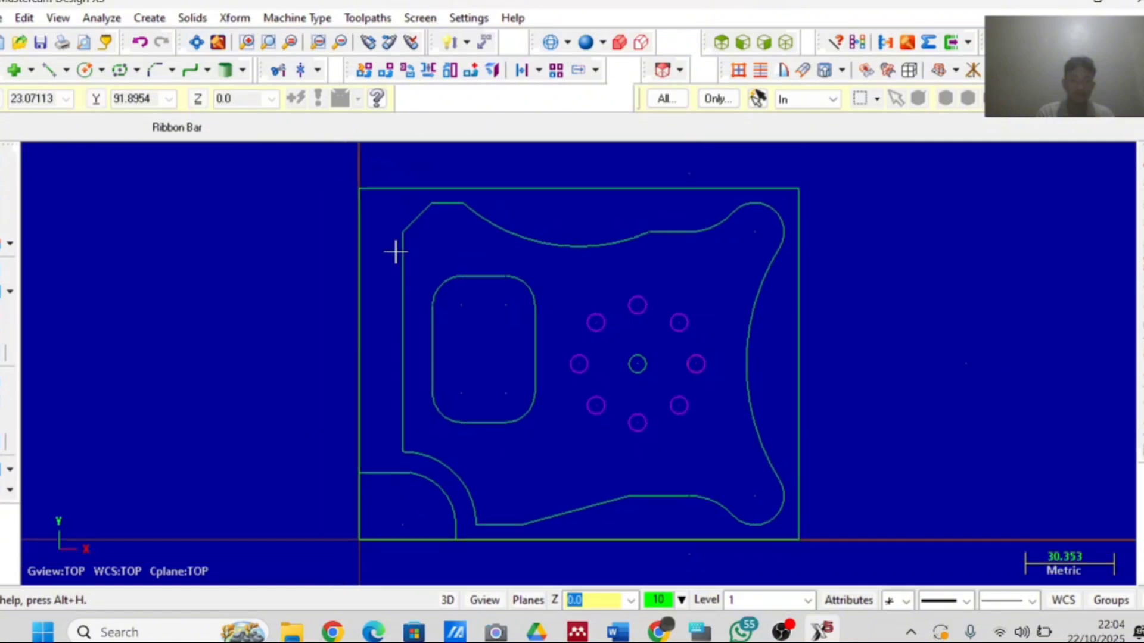
{"action": "scroll", "coordinate": [395, 251], "scroll_direction": "down", "scroll_amount": 1}
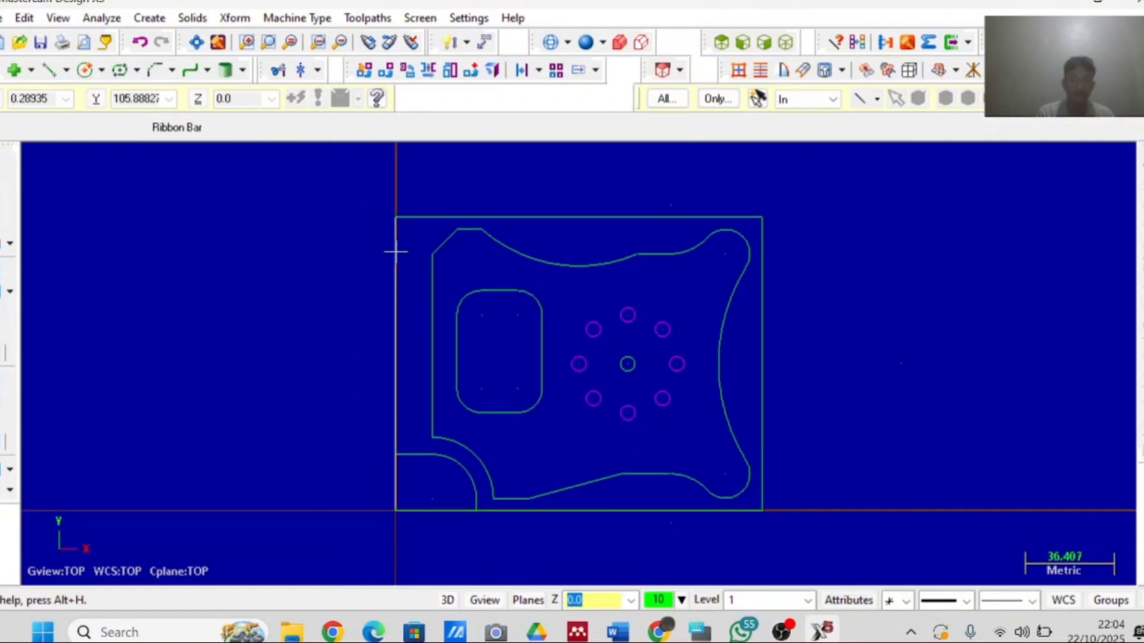